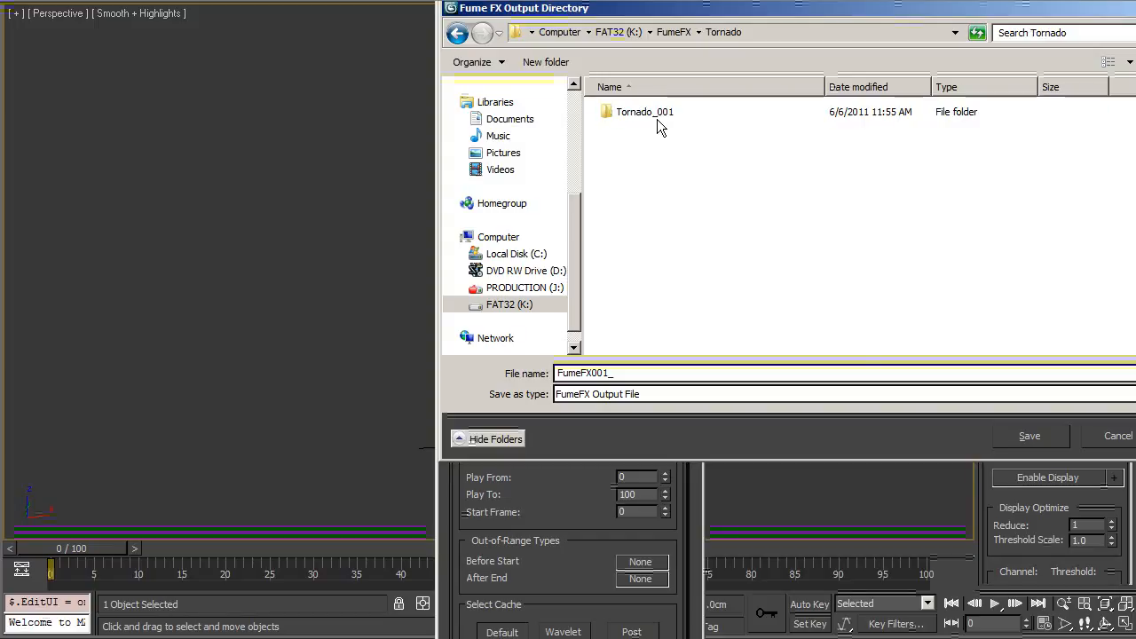
# Step: Point the FumeFX output path to the Tornado_001_LO cache file and match the grid to the file
pyautogui.doubleClick(641, 112)
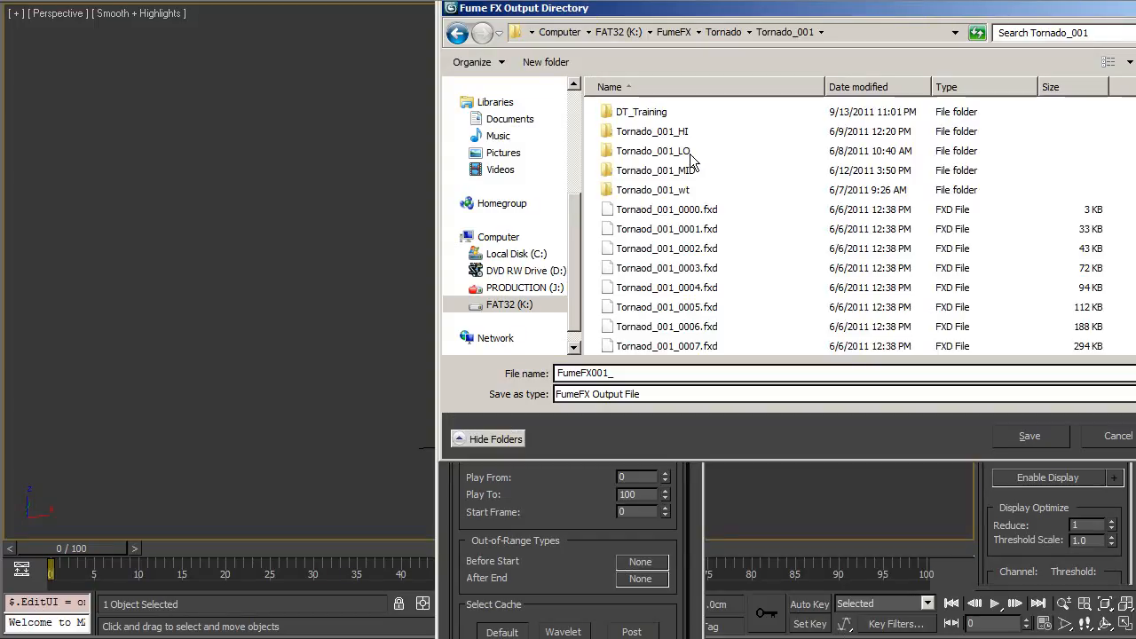
pyautogui.doubleClick(681, 151)
pyautogui.click(694, 113)
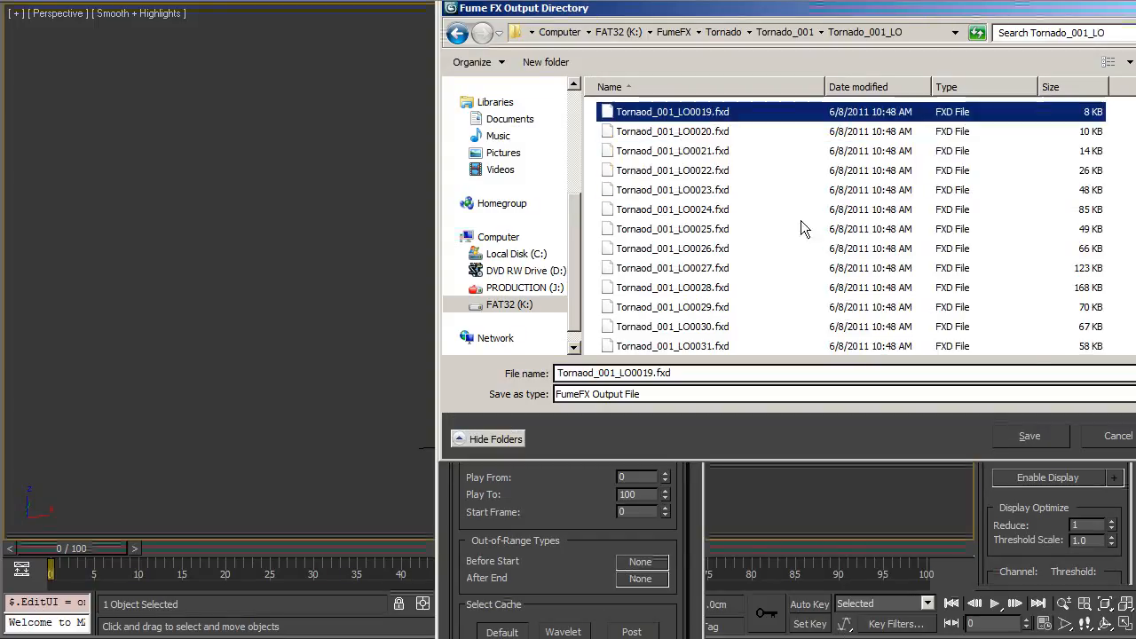
pyautogui.click(1044, 442)
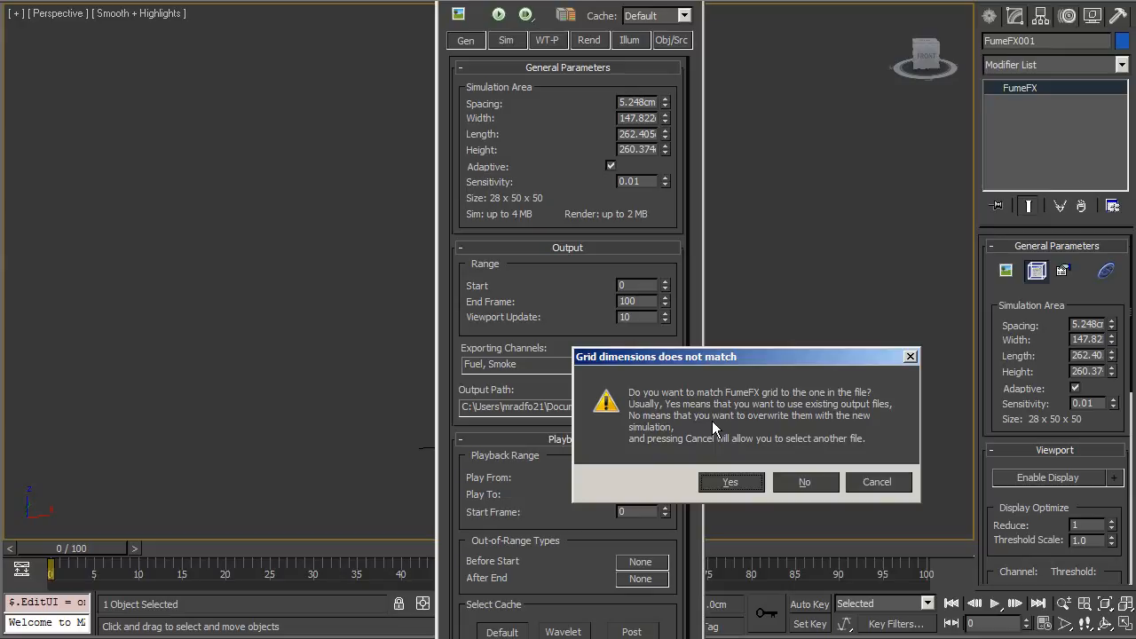
pyautogui.click(744, 485)
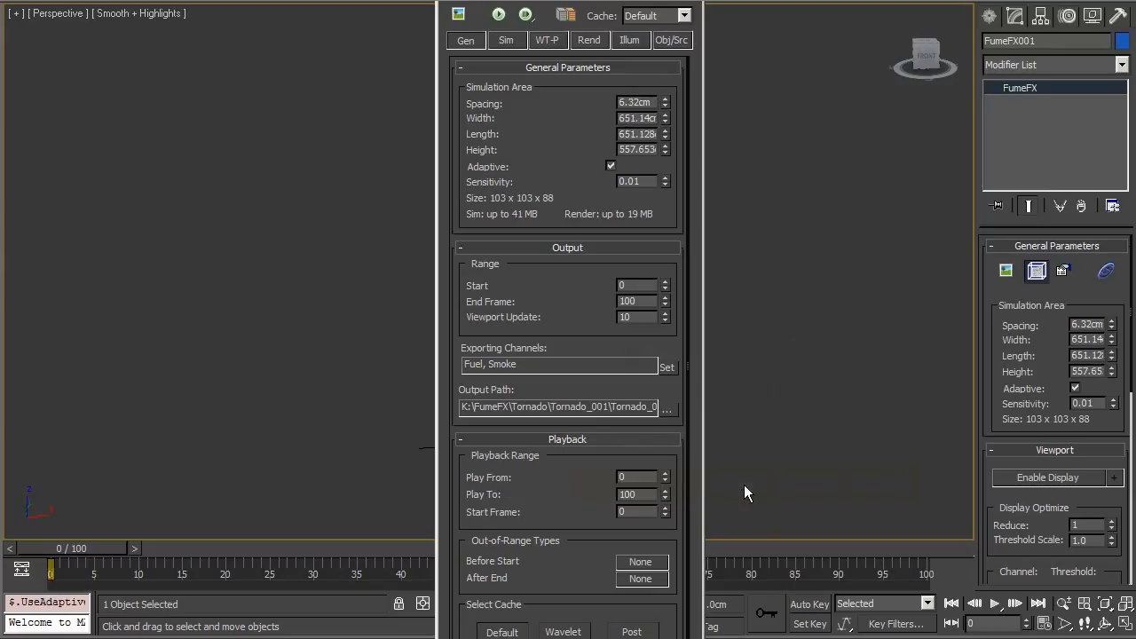
# Step: Open the FumeFX Output Preview window
pyautogui.moveTo(604, 0); pyautogui.dragTo(940, 38)
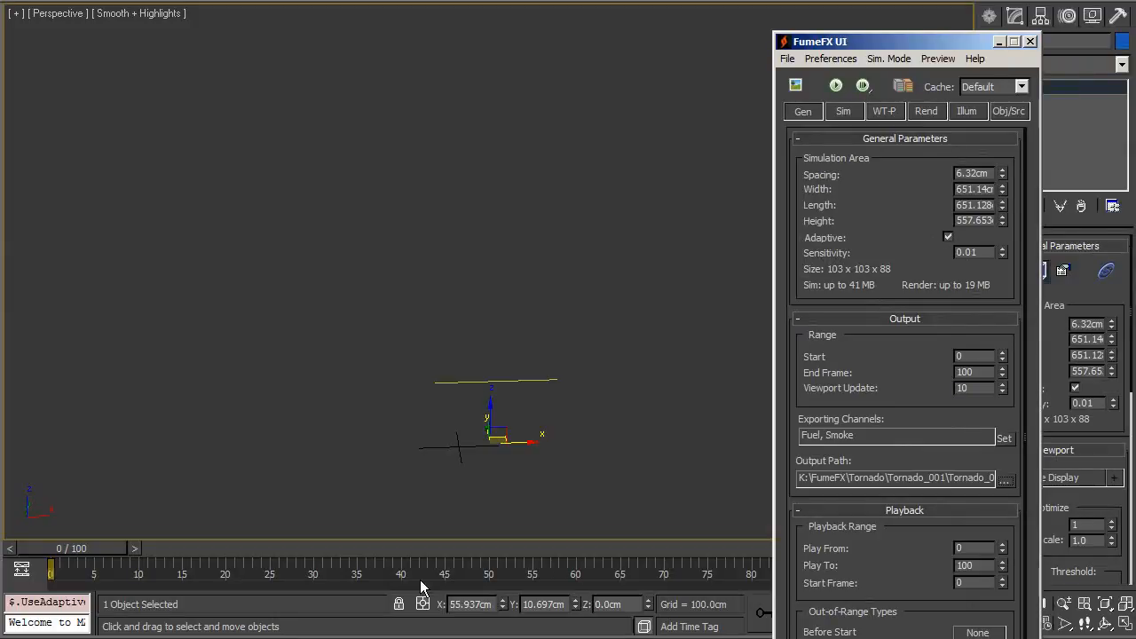
pyautogui.moveTo(417, 501)
pyautogui.mouseDown(button='middle')
pyautogui.moveTo(386, 417)
pyautogui.moveTo(638, 394)
pyautogui.moveTo(300, 417)
pyautogui.mouseUp(button='middle')
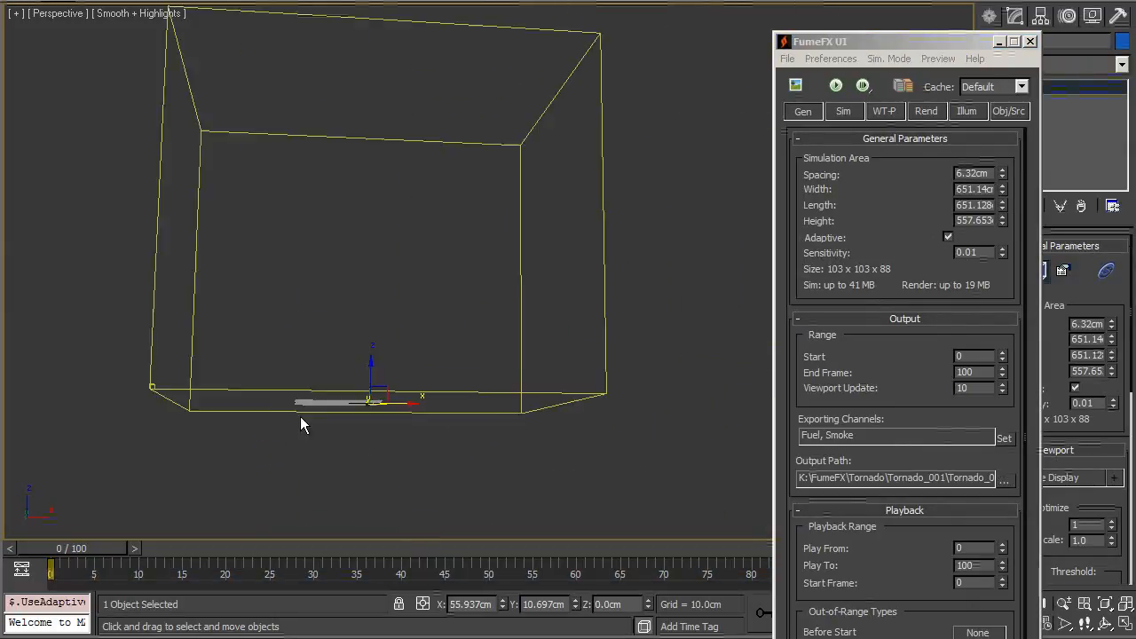
pyautogui.scroll(5, 509, 394)
pyautogui.scroll(1, 508, 394)
pyautogui.moveTo(509, 394); pyautogui.dragTo(662, 389, button='middle')
pyautogui.keyDown('alt'); pyautogui.moveTo(662, 388); pyautogui.dragTo(667, 419, button='middle'); pyautogui.keyUp('alt')
pyautogui.click(795, 85)
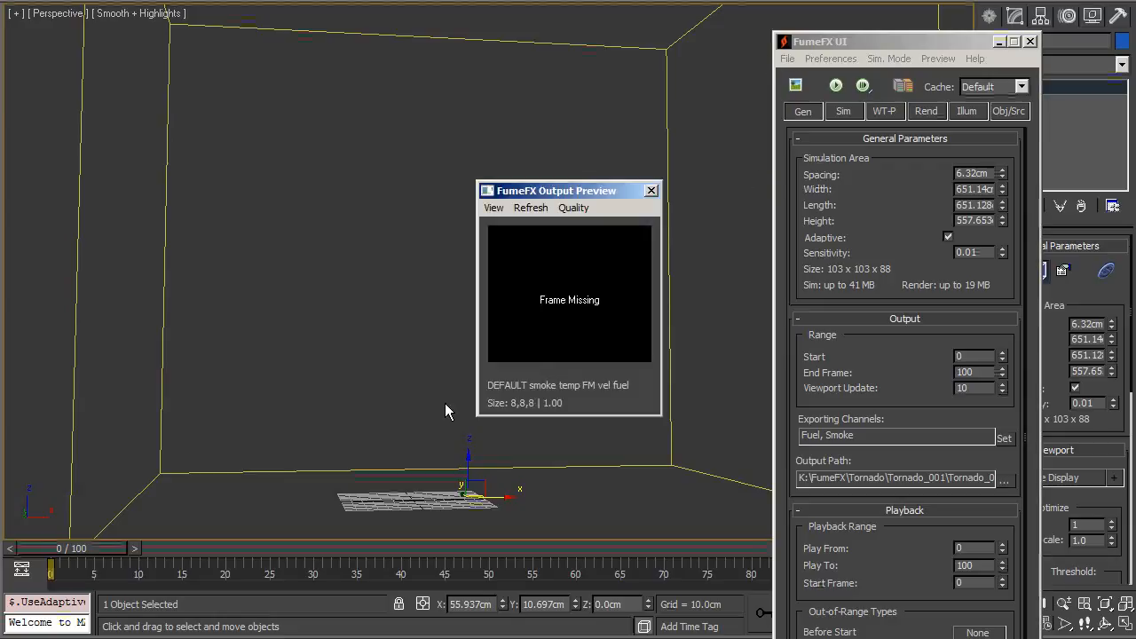
# Step: Scrub through the timeline to review the loaded smoke cache in the output preview
pyautogui.moveTo(94, 555); pyautogui.dragTo(981, 479)
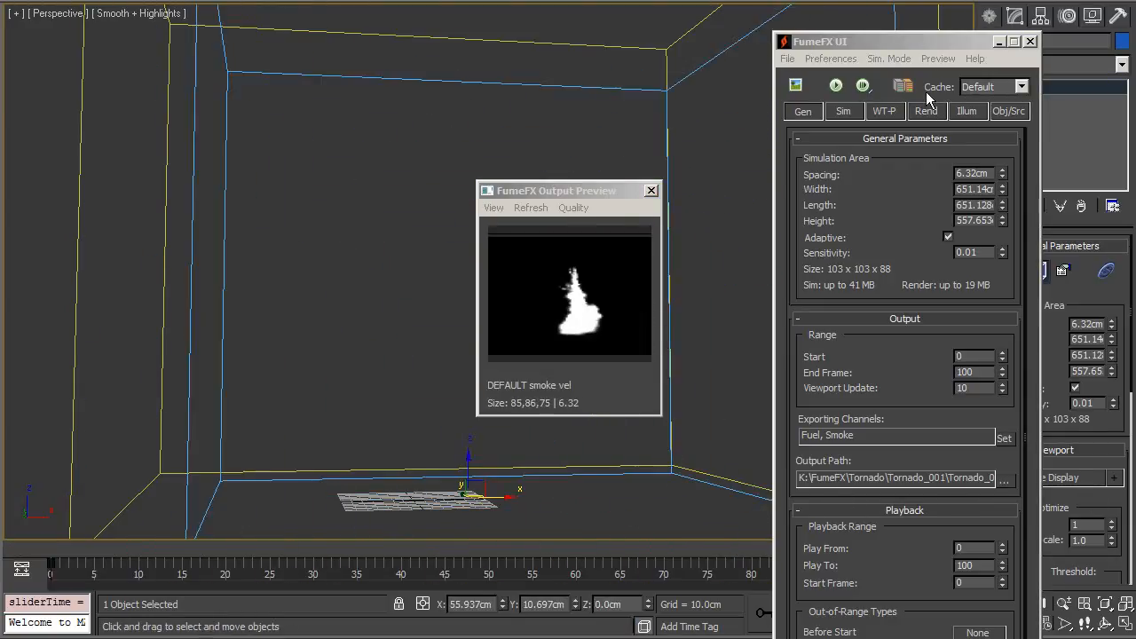
pyautogui.click(789, 83)
pyautogui.click(787, 58)
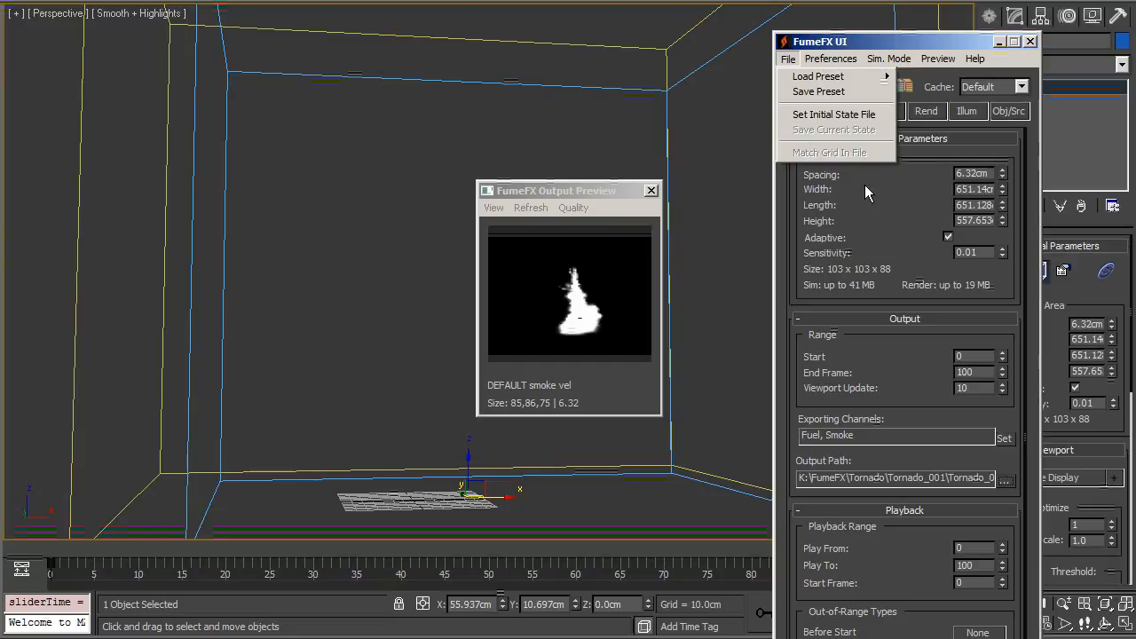
pyautogui.click(896, 222)
pyautogui.moveTo(939, 49); pyautogui.dragTo(194, 69)
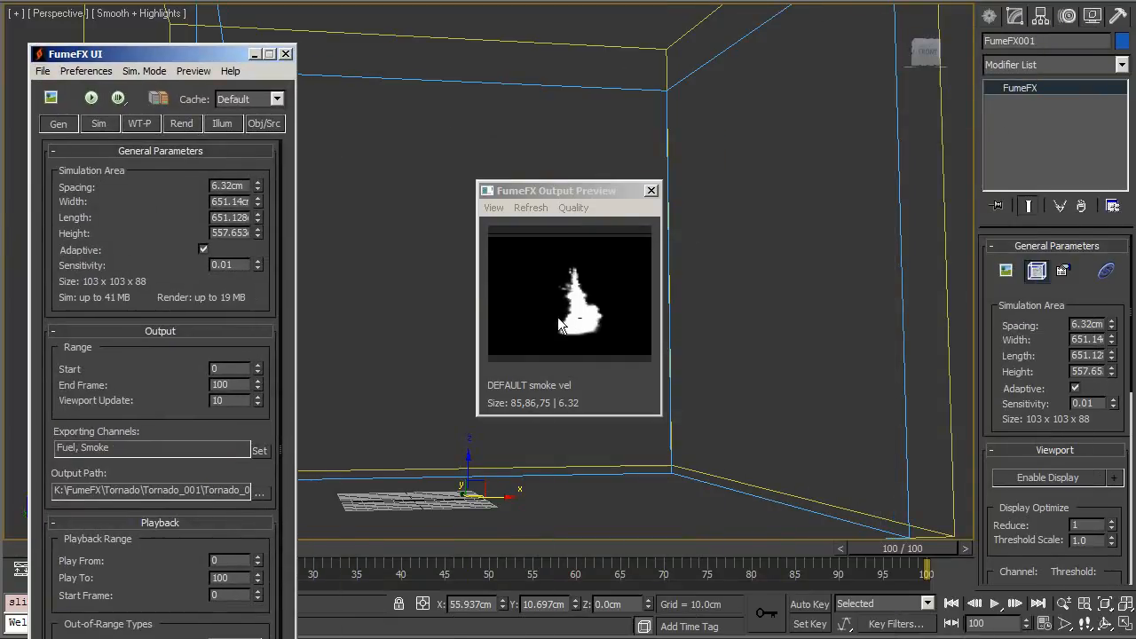
pyautogui.moveTo(745, 431); pyautogui.dragTo(978, 502, button='middle')
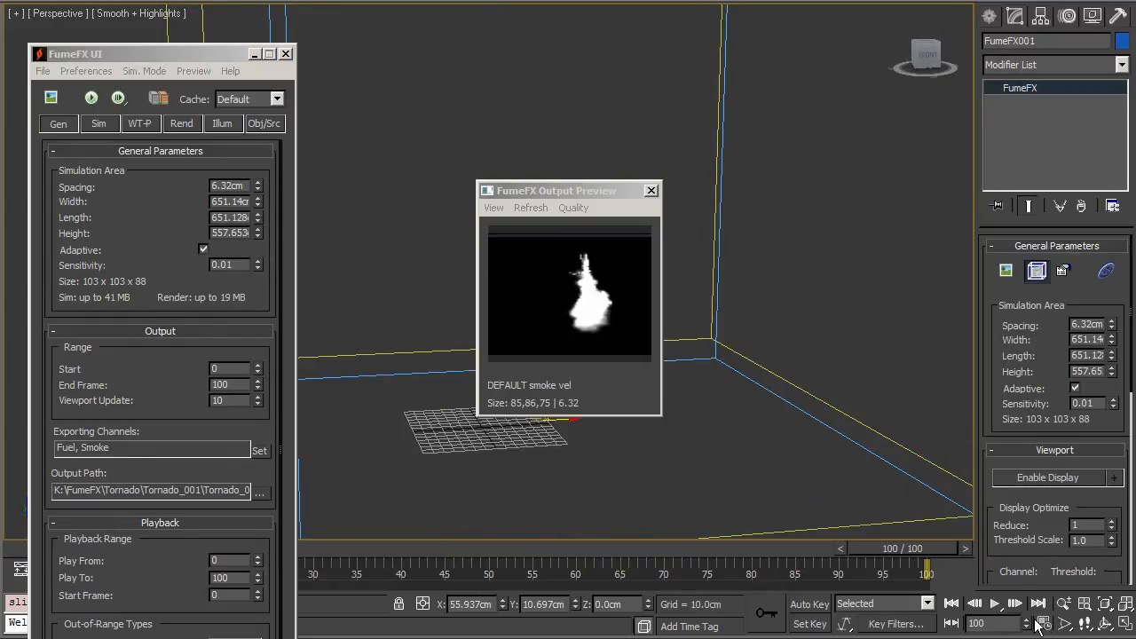
# Step: Set the scene's animation end time to 200 in Time Configuration
pyautogui.rightClick(1014, 601)
pyautogui.click(529, 338)
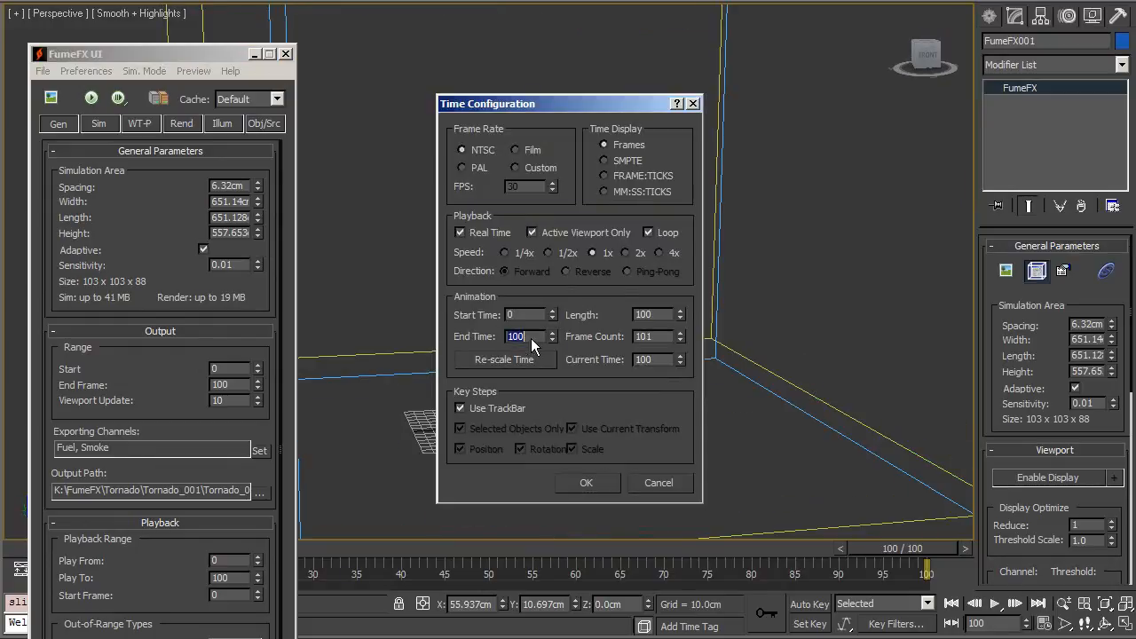
pyautogui.write('200')
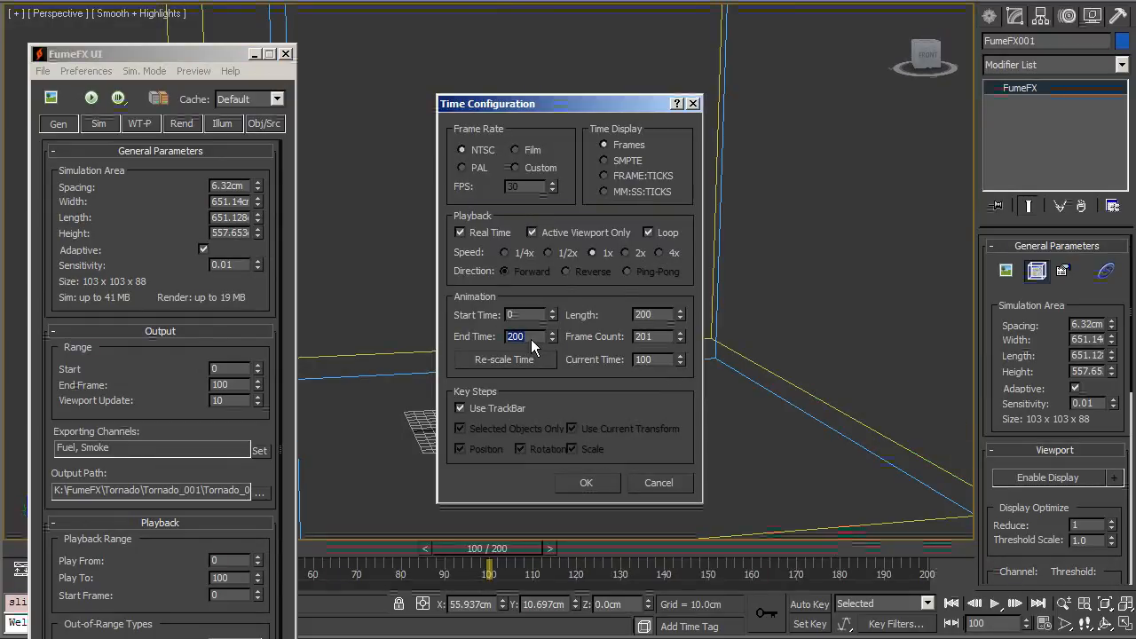
pyautogui.click(585, 484)
# Step: Set the FumeFX playback Play To value to 200
pyautogui.moveTo(490, 548); pyautogui.dragTo(707, 543)
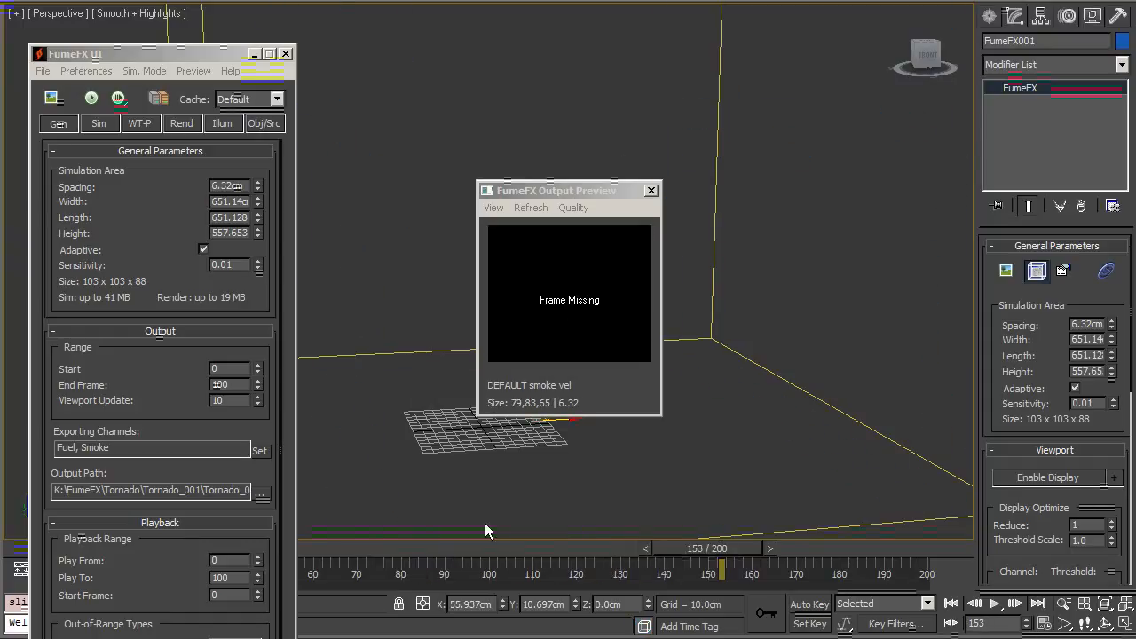
pyautogui.scroll(-1, 149, 574)
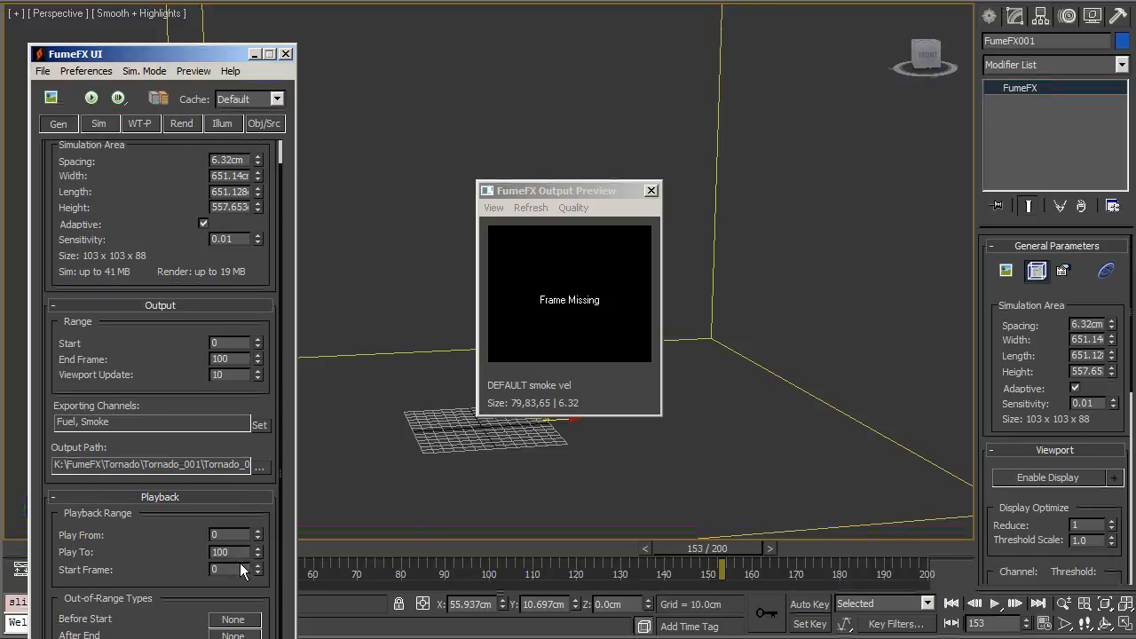
pyautogui.write('200')
pyautogui.press('Return')
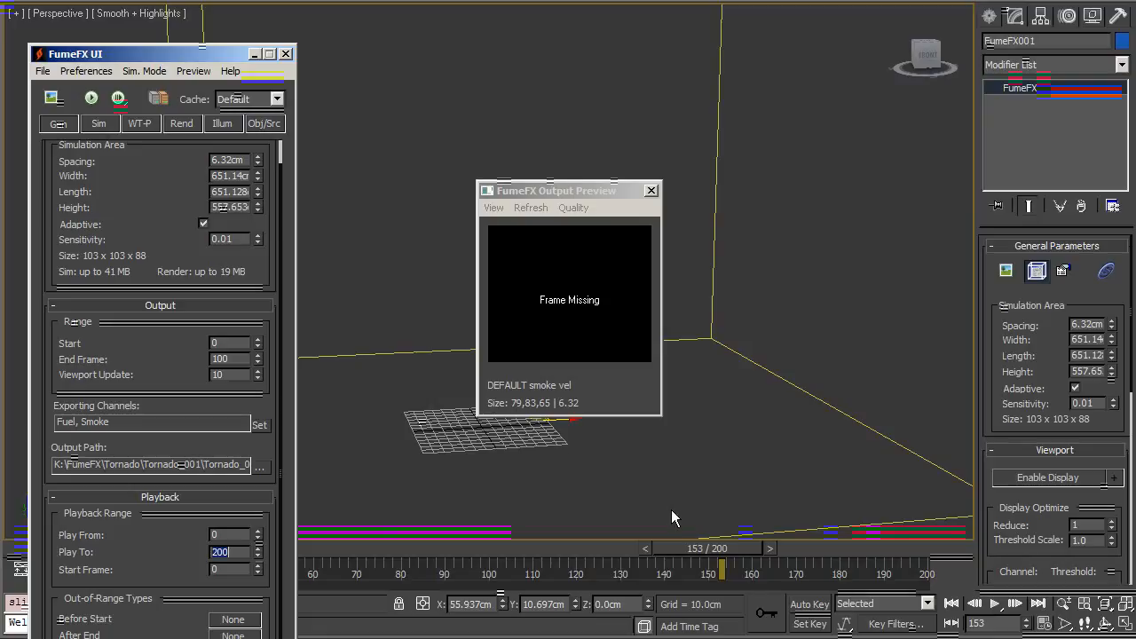
# Step: Set the FumeFX playback Start Frame to 80
pyautogui.moveTo(690, 549); pyautogui.dragTo(750, 551)
pyautogui.click(233, 564)
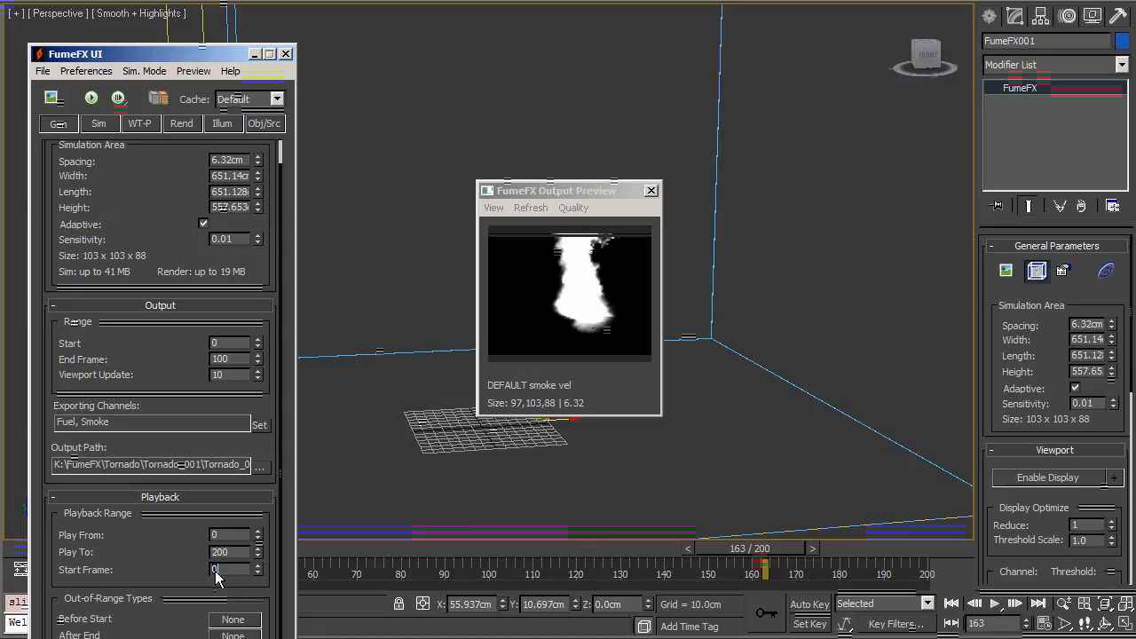
pyautogui.write('80')
pyautogui.press('Return')
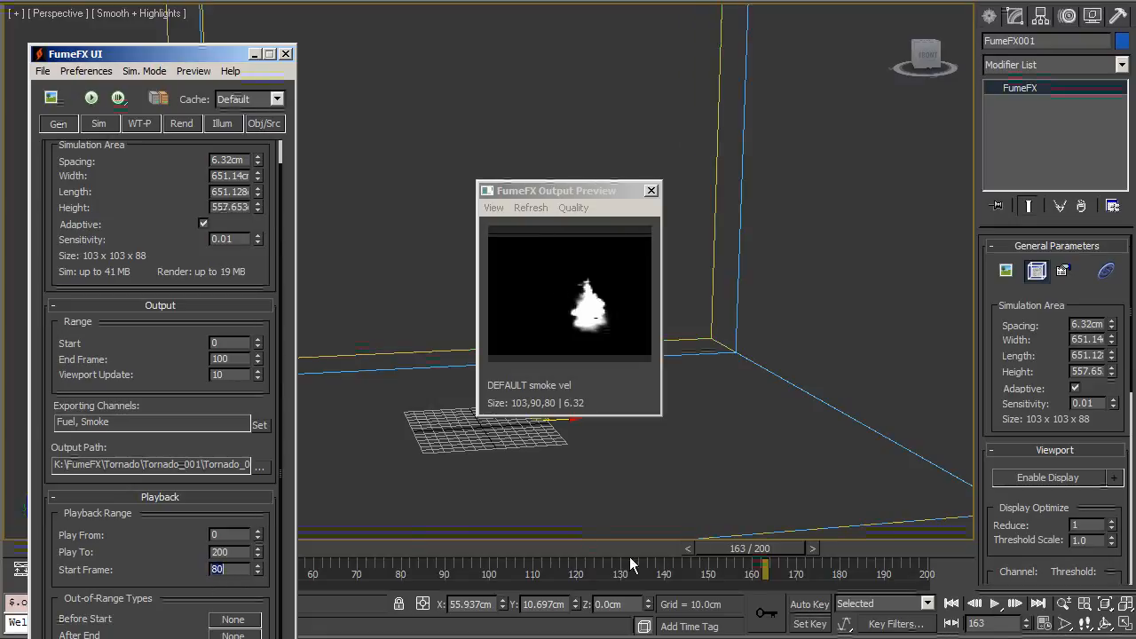
# Step: Set the FumeFX playback range to 80 and 200 with the Start Frame at 0
pyautogui.moveTo(769, 550); pyautogui.dragTo(923, 544)
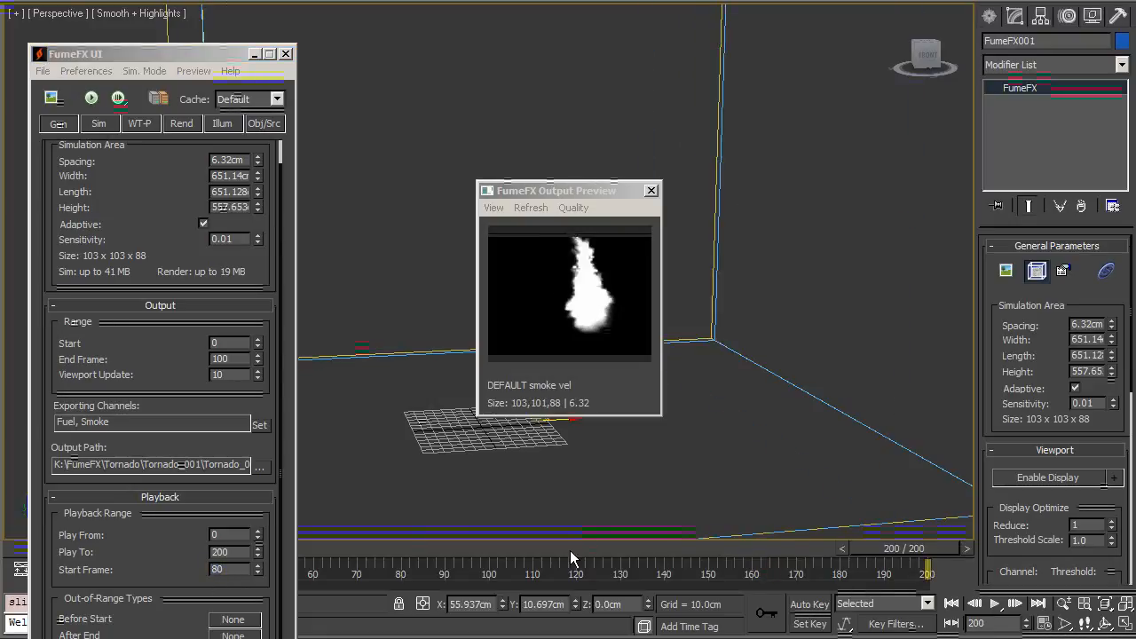
pyautogui.doubleClick(228, 553)
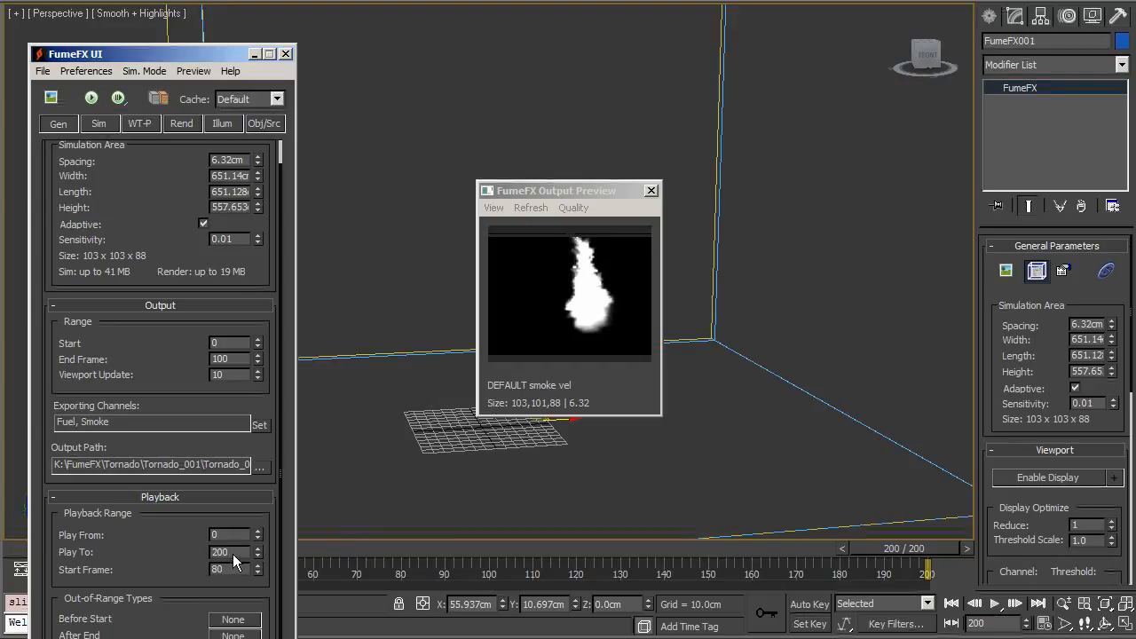
pyautogui.write('80')
pyautogui.press('Tab')
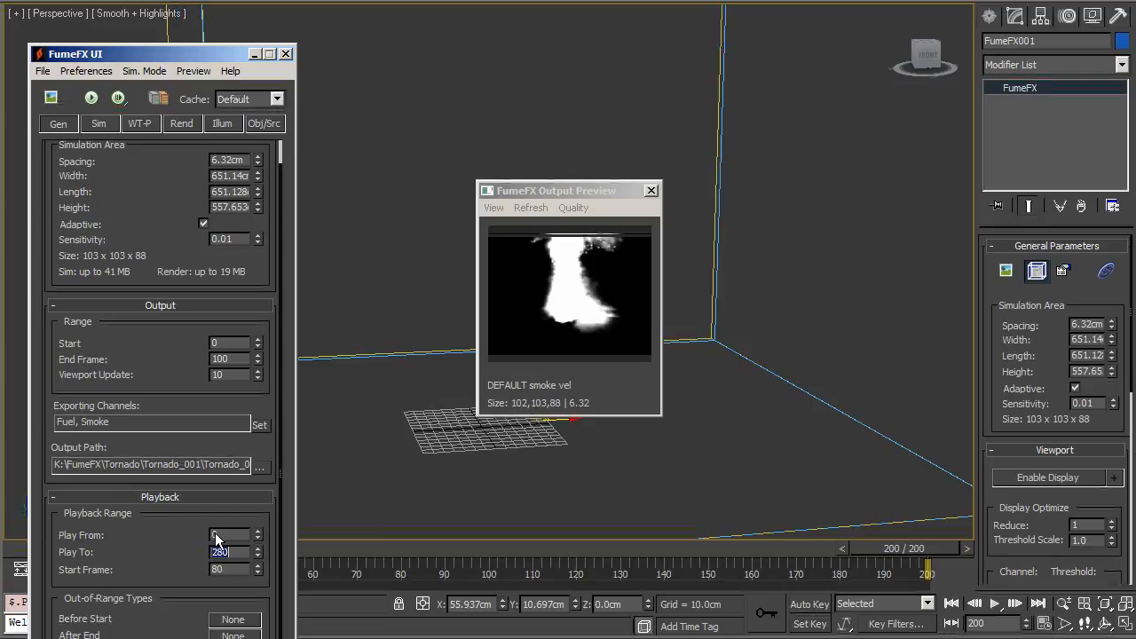
pyautogui.press('Tab')
pyautogui.write('200')
pyautogui.press('Tab')
pyautogui.write('0')
pyautogui.press('Return')
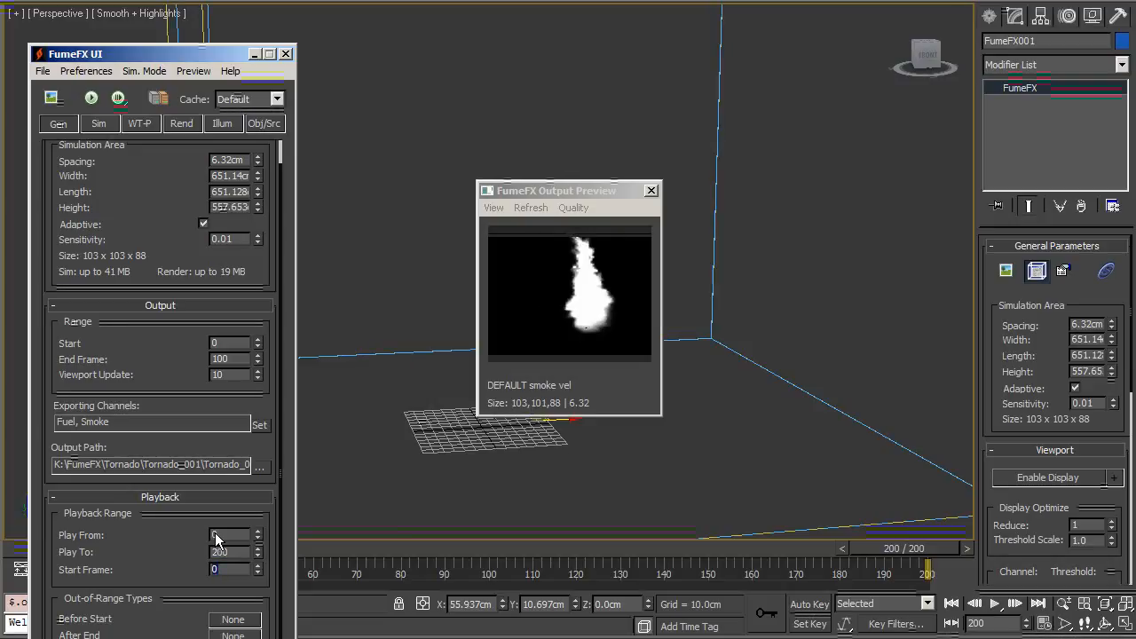
# Step: In the Rend settings, set the smoke color gradient's end key to dark grey (RGB 35, 35, 35)
pyautogui.moveTo(479, 548); pyautogui.dragTo(828, 537)
pyautogui.keyDown('alt'); pyautogui.moveTo(705, 302); pyautogui.dragTo(724, 364, button='middle'); pyautogui.keyUp('alt')
pyautogui.click(181, 124)
pyautogui.scroll(-5, 205, 423)
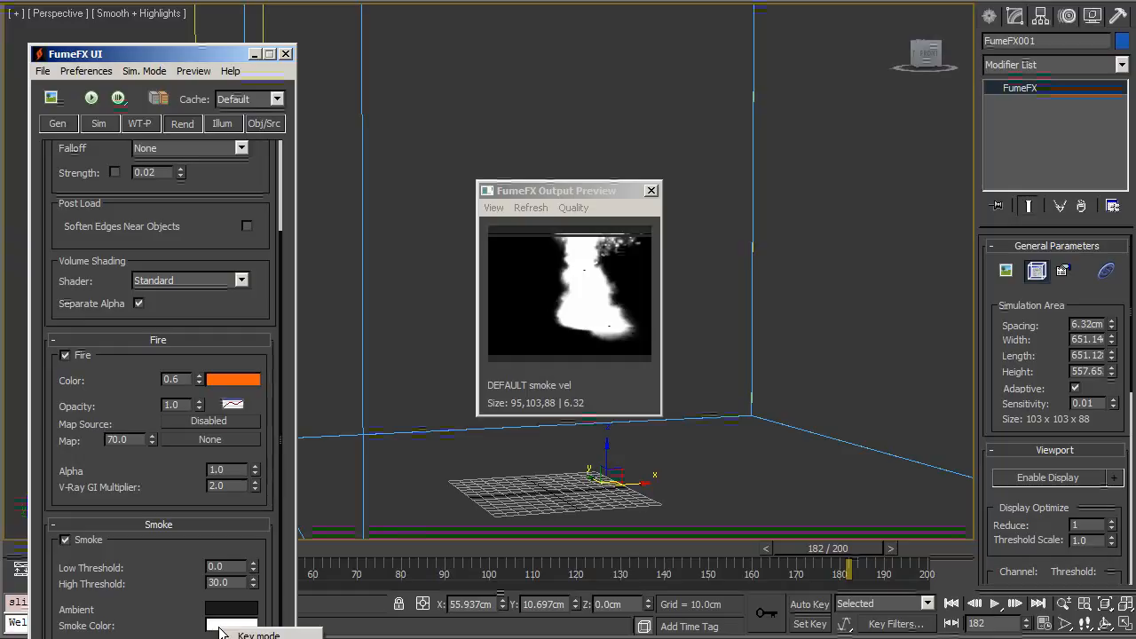
pyautogui.click(229, 627)
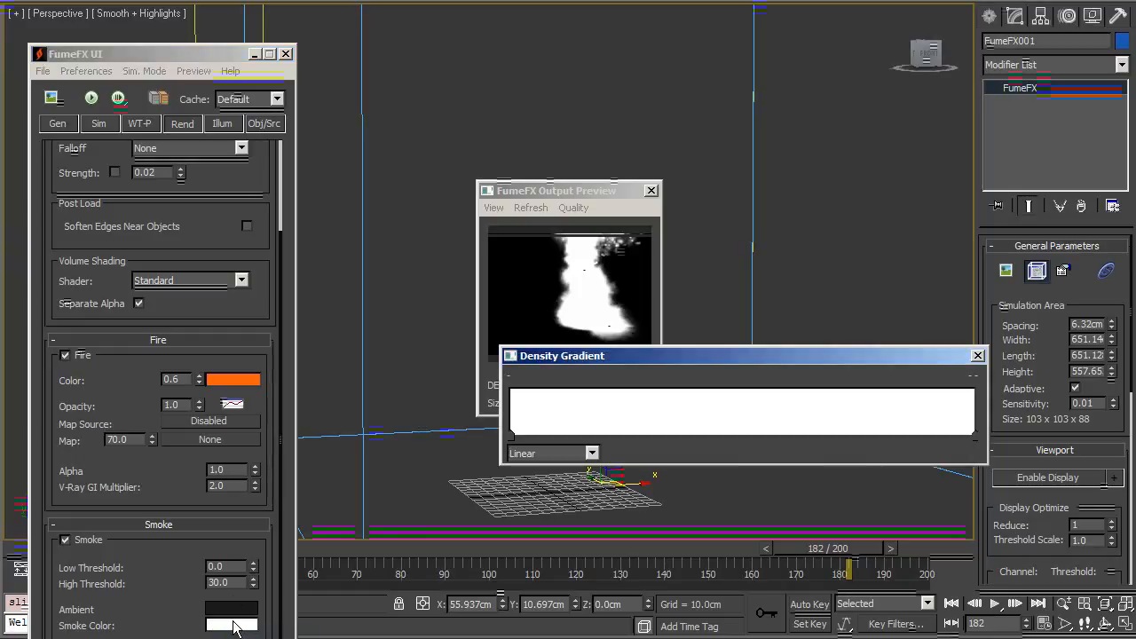
pyautogui.click(976, 439)
pyautogui.rightClick(972, 441)
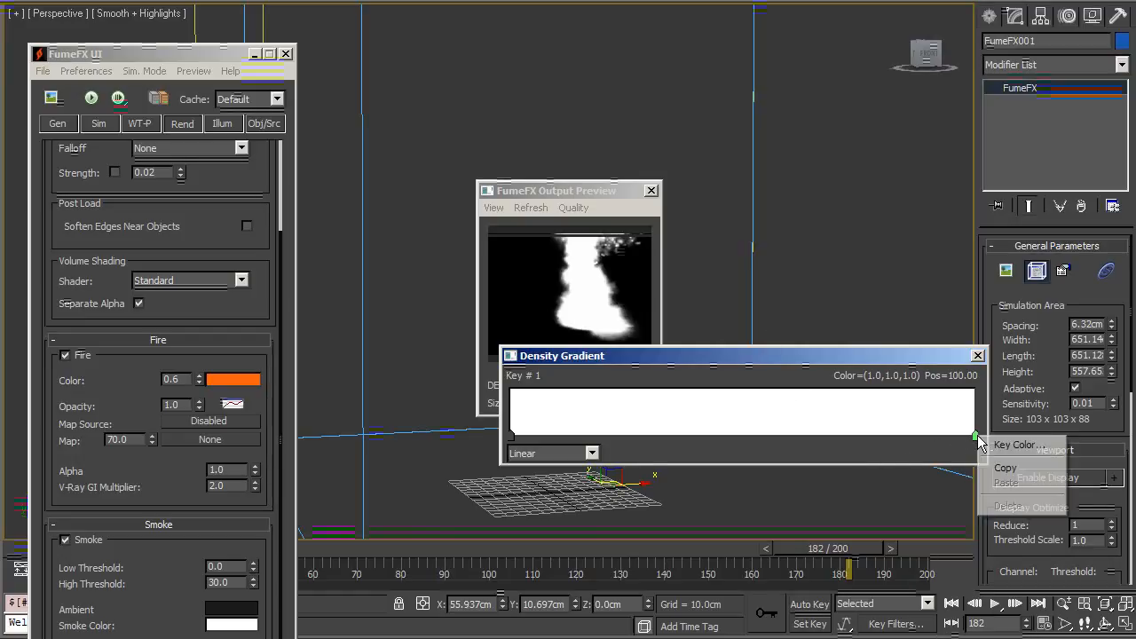
pyautogui.click(999, 441)
pyautogui.moveTo(508, 133); pyautogui.dragTo(501, 87)
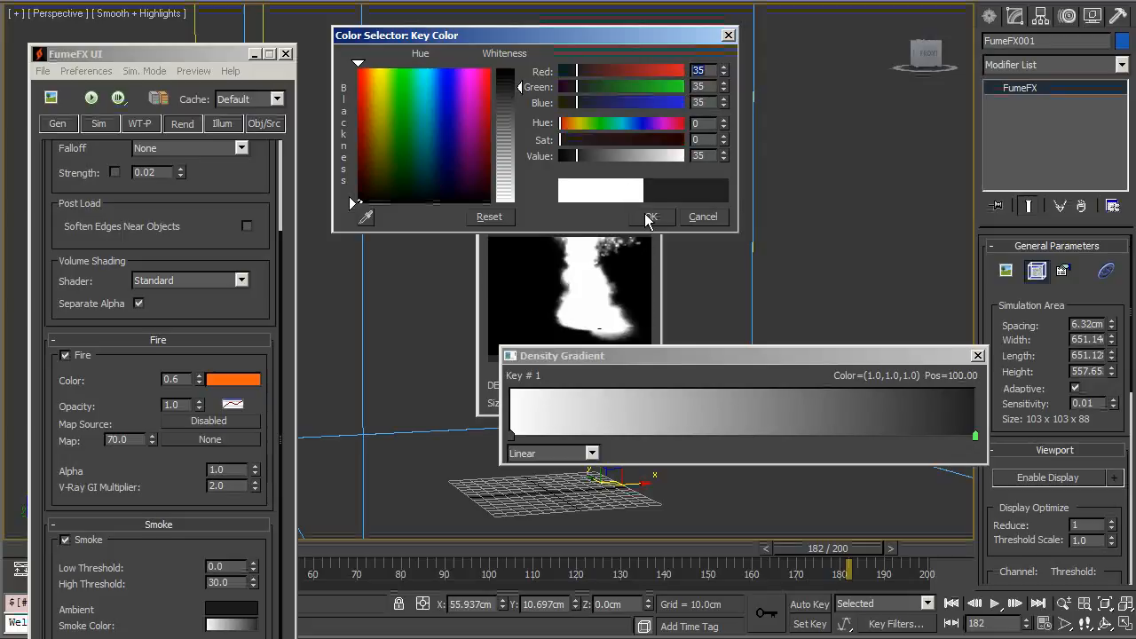
pyautogui.click(647, 217)
# Step: Lower the smoke High Threshold to about 5.4 and slide the dark gradient key toward the middle
pyautogui.moveTo(253, 585)
pyautogui.mouseDown()
pyautogui.moveTo(253, 621)
pyautogui.moveTo(253, 584)
pyautogui.mouseUp()
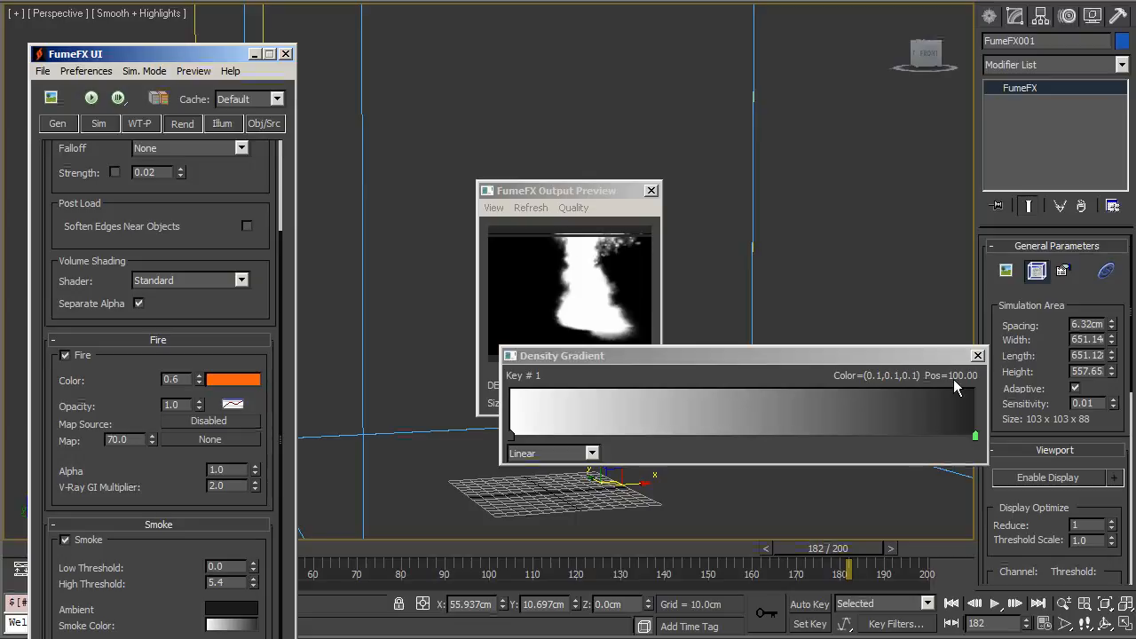
pyautogui.moveTo(973, 435); pyautogui.dragTo(612, 443)
pyautogui.click(977, 356)
# Step: Readjust the smoke High Threshold with its spinner
pyautogui.keyDown('alt'); pyautogui.moveTo(781, 332); pyautogui.dragTo(754, 519, button='middle'); pyautogui.keyUp('alt')
pyautogui.moveTo(253, 584); pyautogui.dragTo(255, 597)
pyautogui.keyDown('alt'); pyautogui.moveTo(799, 373); pyautogui.dragTo(968, 70, button='middle'); pyautogui.keyUp('alt')
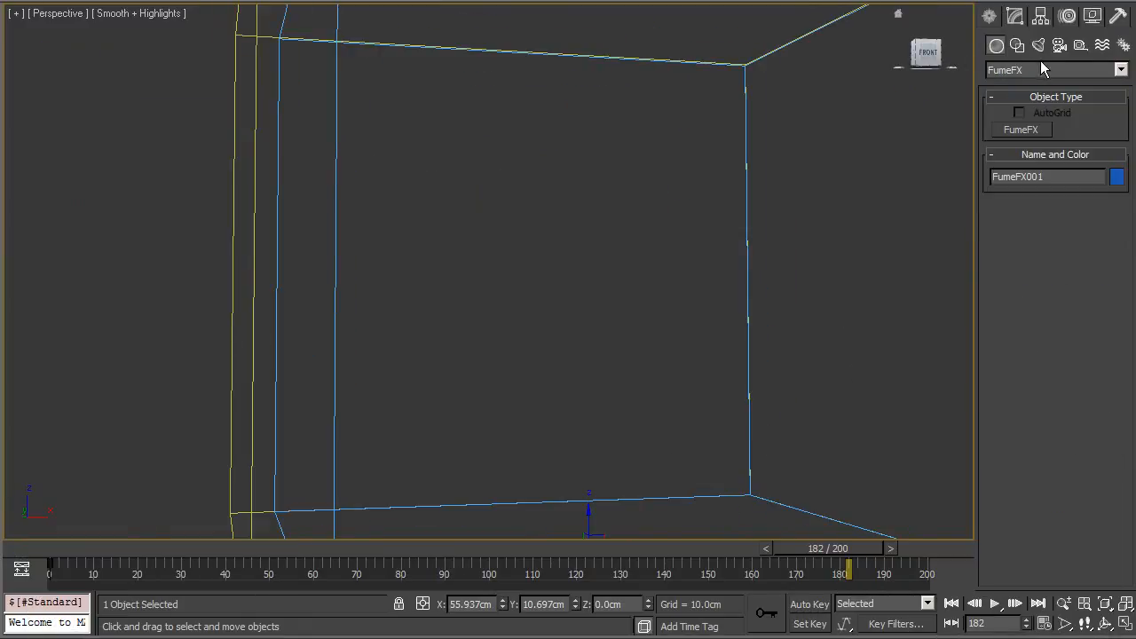
# Step: Create a PF Source particle emitter about 83 by 90 cm in the viewport
pyautogui.click(1043, 69)
pyautogui.click(1086, 84)
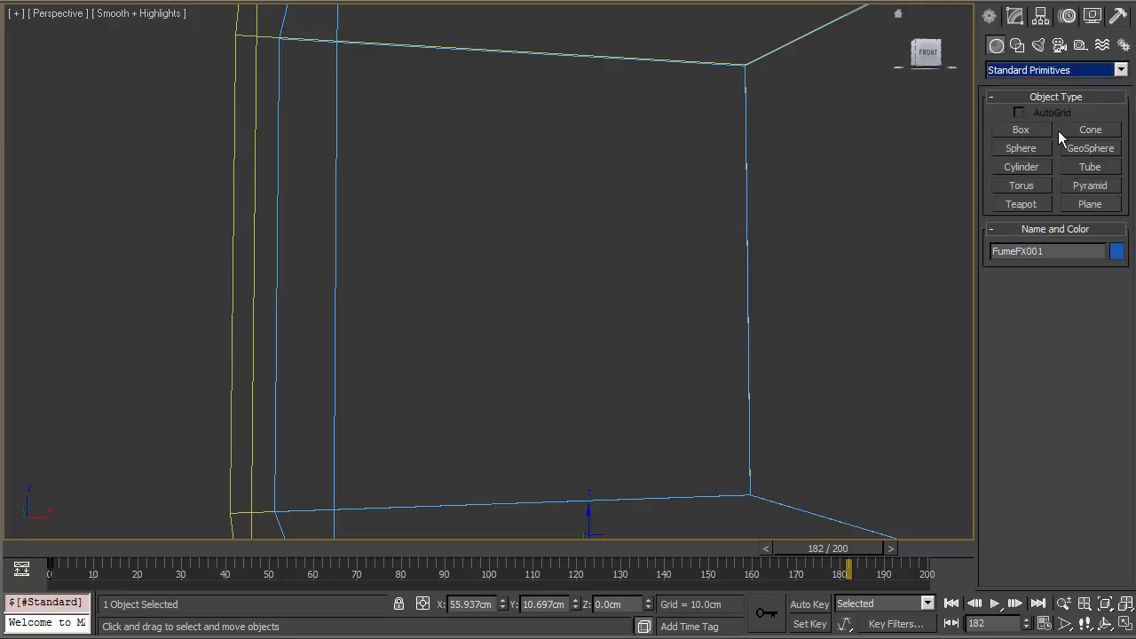
pyautogui.click(1030, 69)
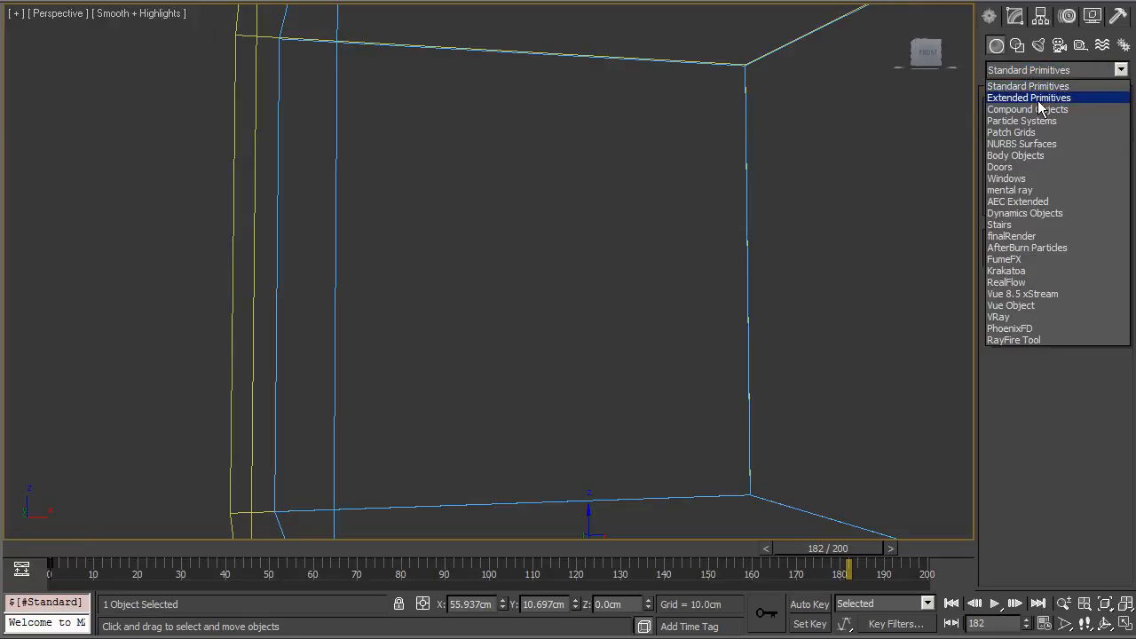
pyautogui.click(1034, 121)
pyautogui.click(1021, 129)
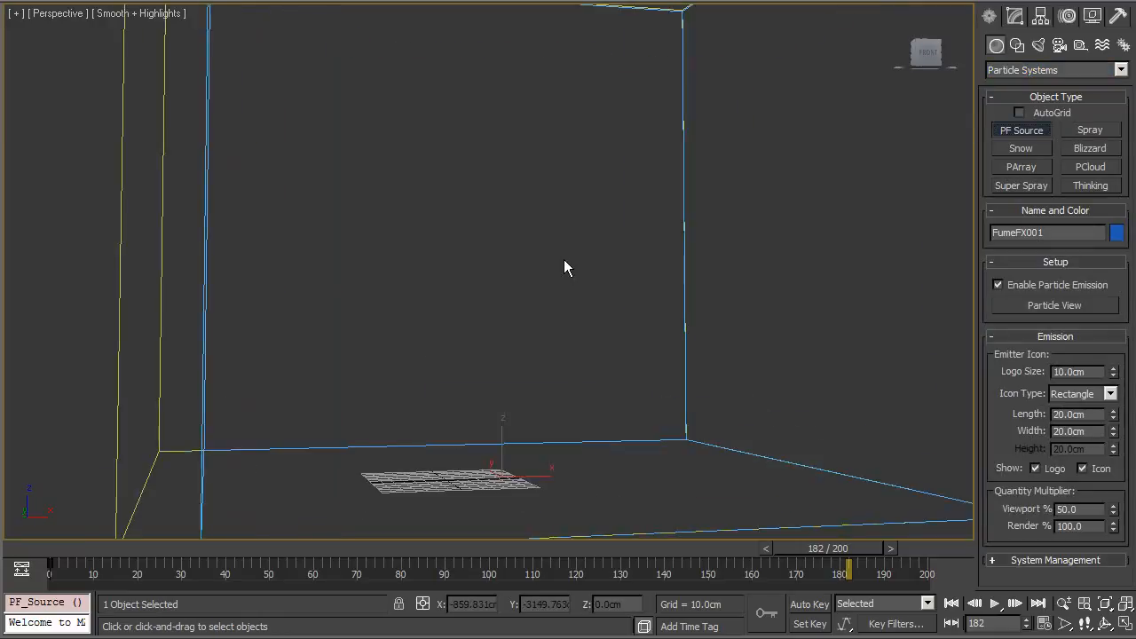
pyautogui.keyDown('alt'); pyautogui.moveTo(565, 266); pyautogui.dragTo(543, 306, button='middle'); pyautogui.keyUp('alt')
pyautogui.moveTo(680, 473); pyautogui.dragTo(572, 401)
pyautogui.press('w')
pyautogui.press('e')
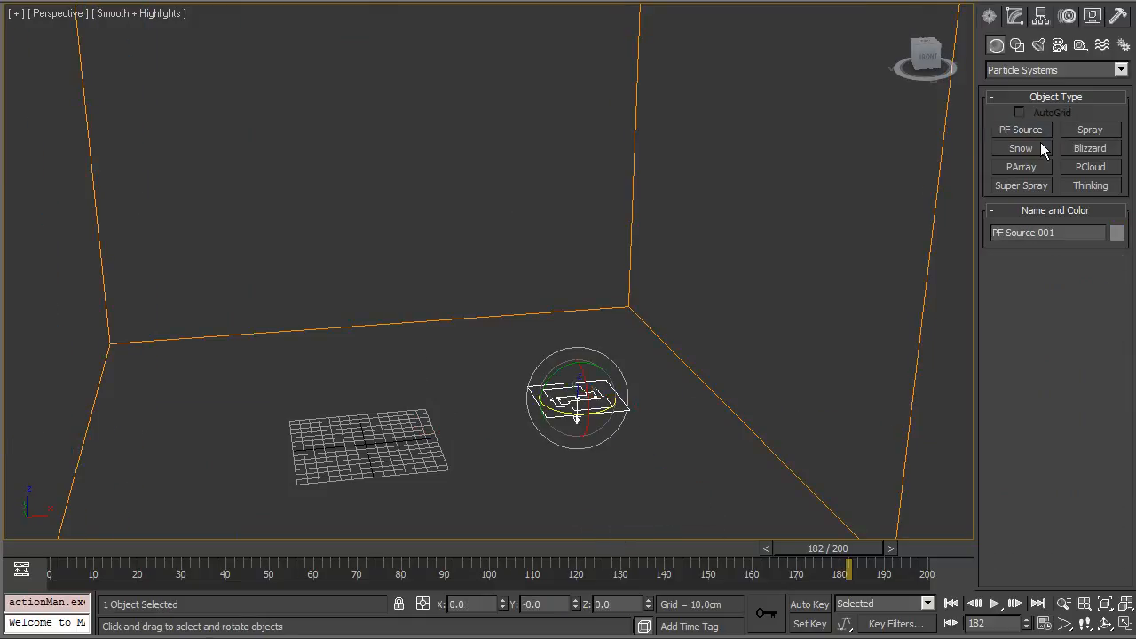
# Step: Open Particle View for the PF Source and enlarge its window
pyautogui.click(1015, 44)
pyautogui.click(1035, 291)
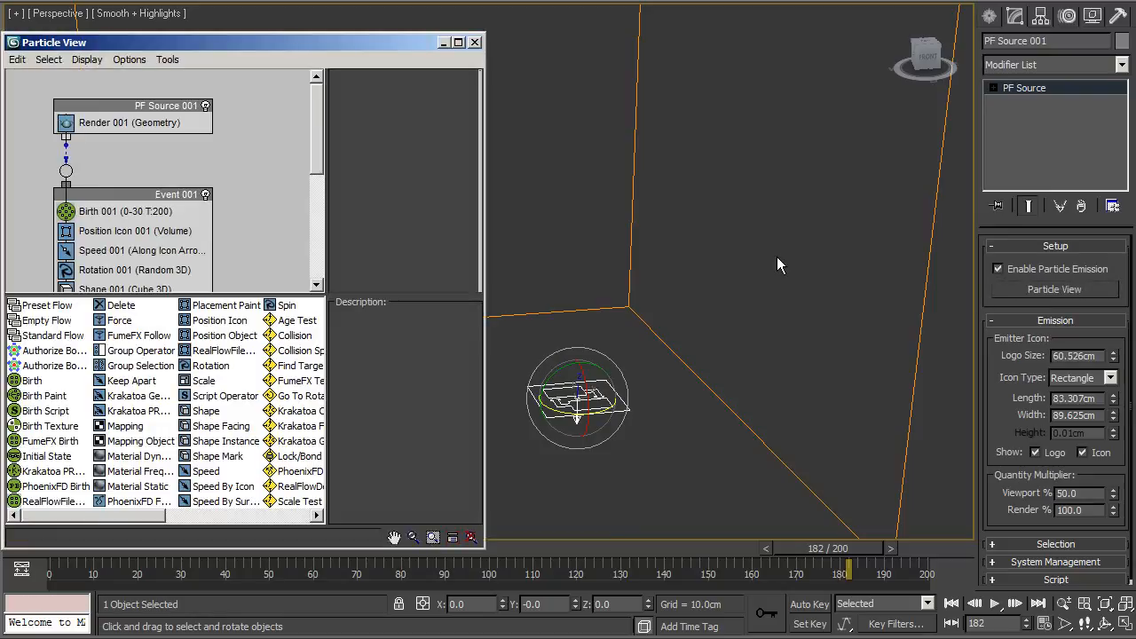
pyautogui.moveTo(399, 40); pyautogui.dragTo(501, 2)
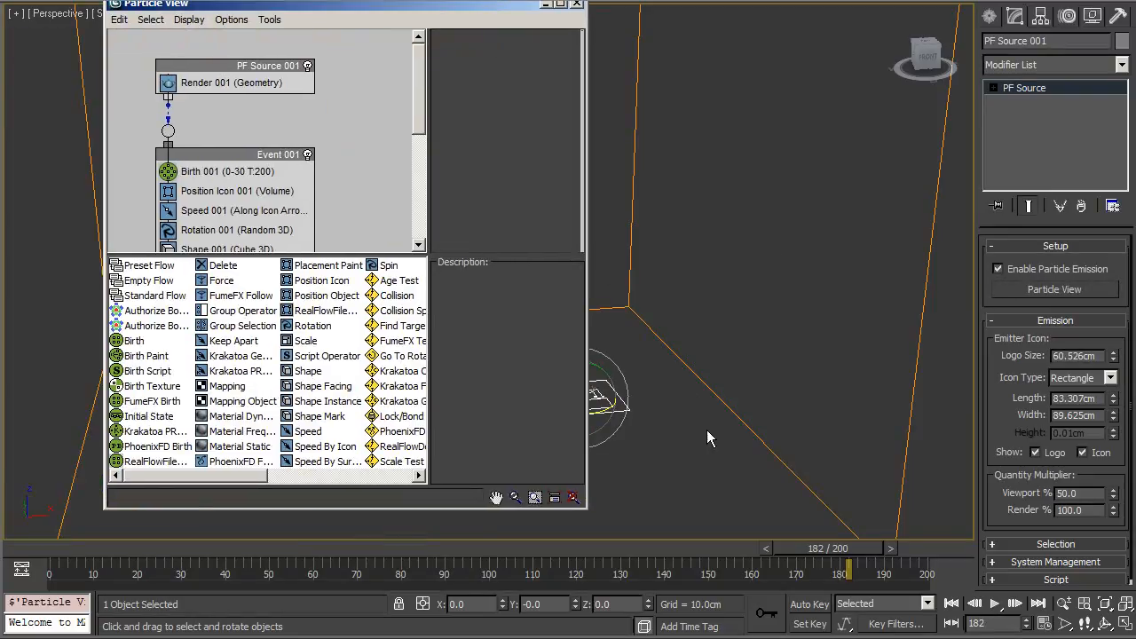
pyautogui.moveTo(587, 509); pyautogui.dragTo(818, 575)
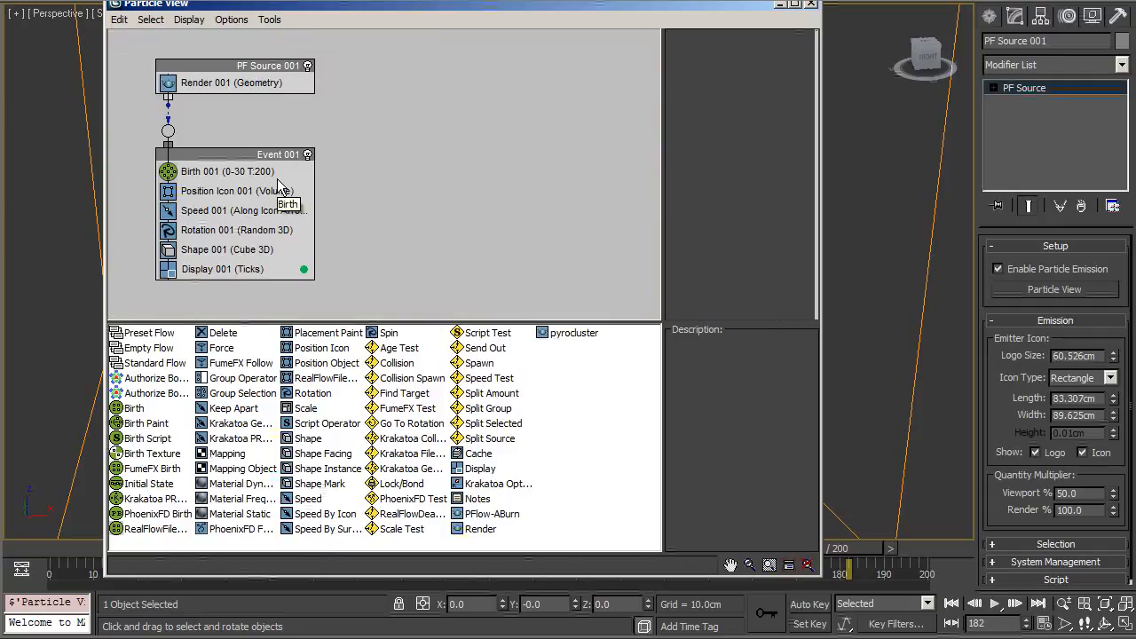
# Step: Delete the entire default particle flow in Particle View
pyautogui.moveTo(399, 127); pyautogui.dragTo(203, 377)
pyautogui.press('Delete')
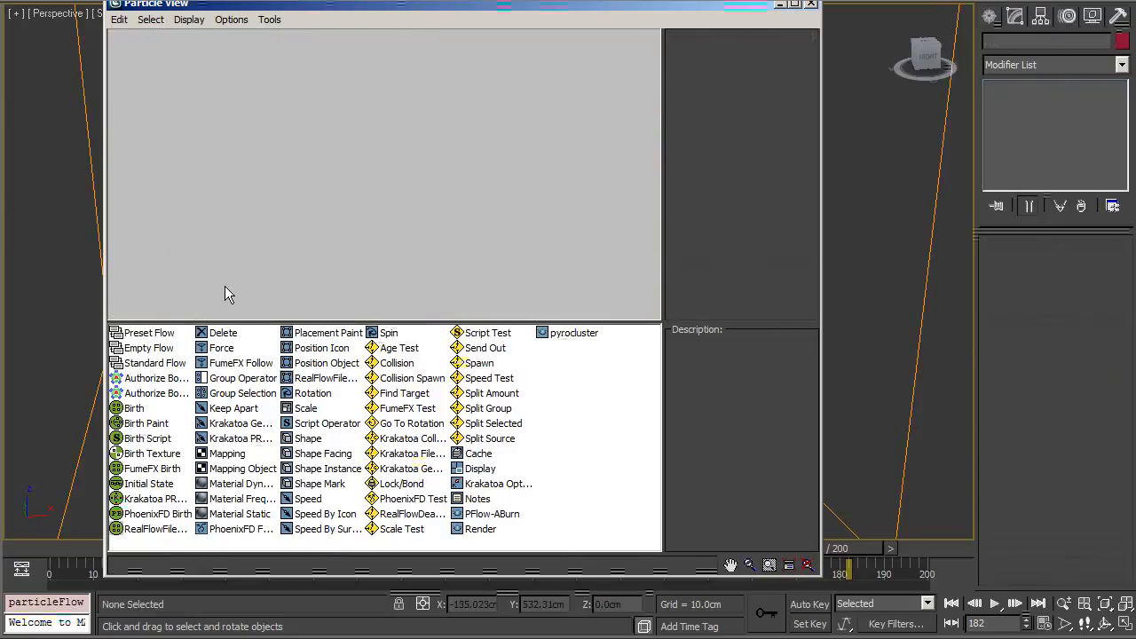
# Step: Create a new particle system and replace its Birth operator with FumeFX Birth
pyautogui.rightClick(249, 143)
pyautogui.moveTo(271, 190)
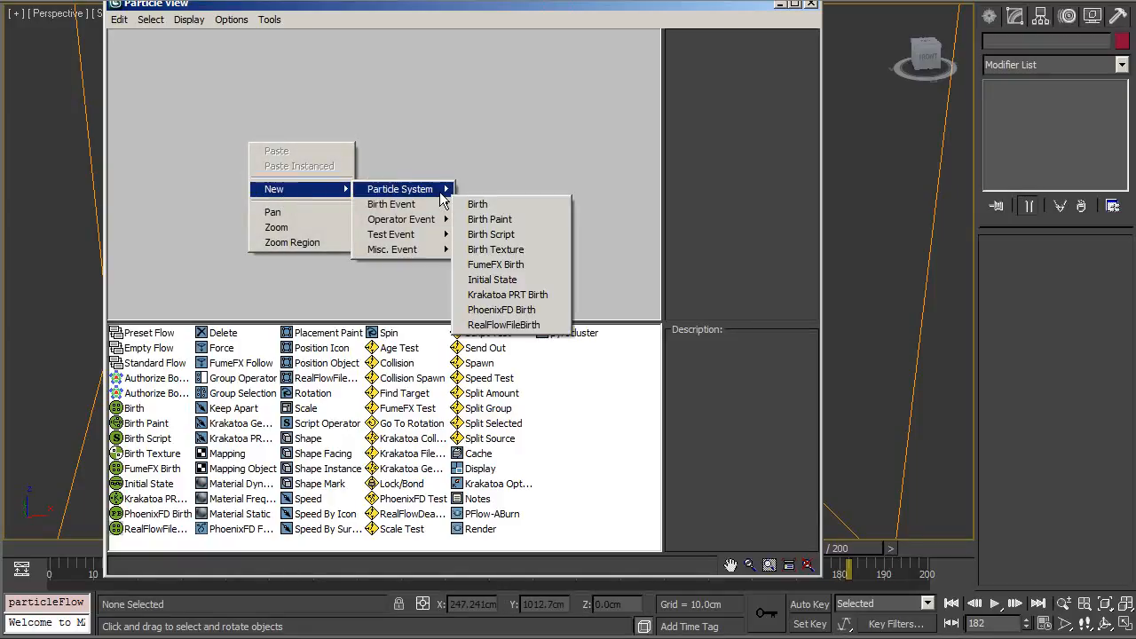
pyautogui.click(469, 206)
pyautogui.moveTo(326, 147); pyautogui.dragTo(274, 89)
pyautogui.moveTo(151, 469); pyautogui.dragTo(247, 210)
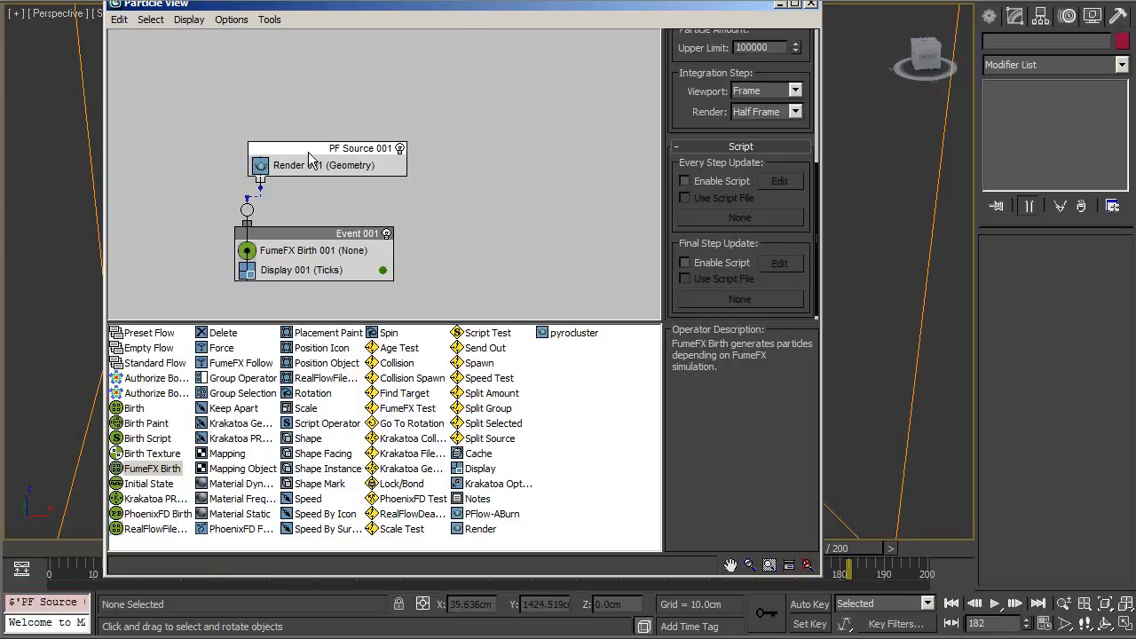
pyautogui.moveTo(309, 158); pyautogui.dragTo(269, 115)
pyautogui.click(288, 252)
# Step: Pick FumeFX001 as the source simulation for the FumeFX Birth operator
pyautogui.moveTo(689, 7); pyautogui.dragTo(1135, 16)
pyautogui.click(1135, 100)
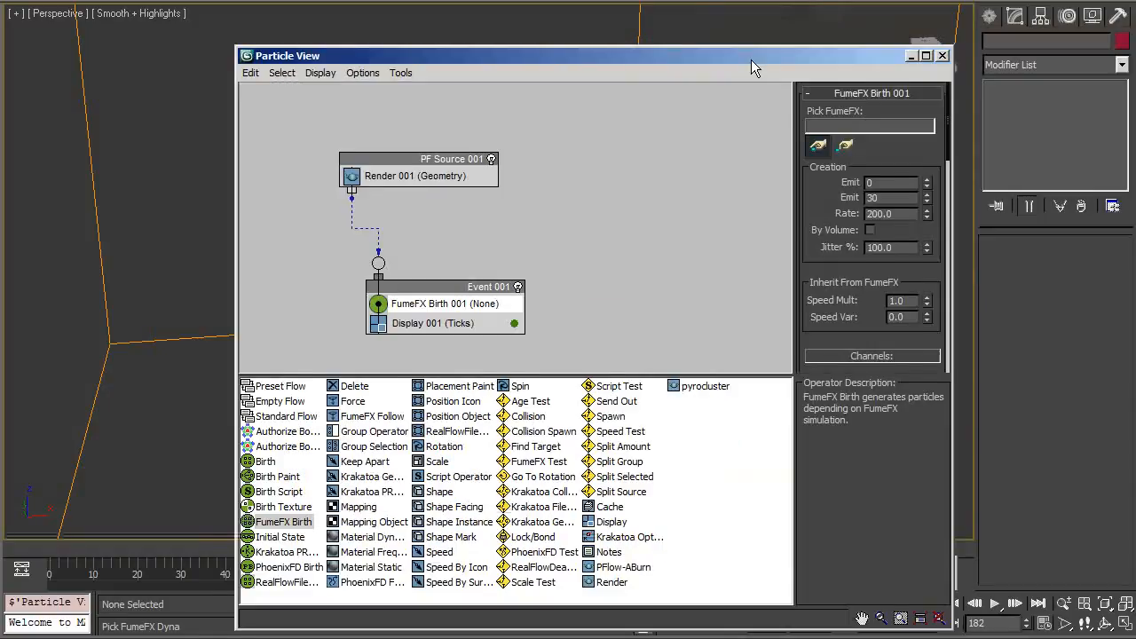
pyautogui.click(808, 145)
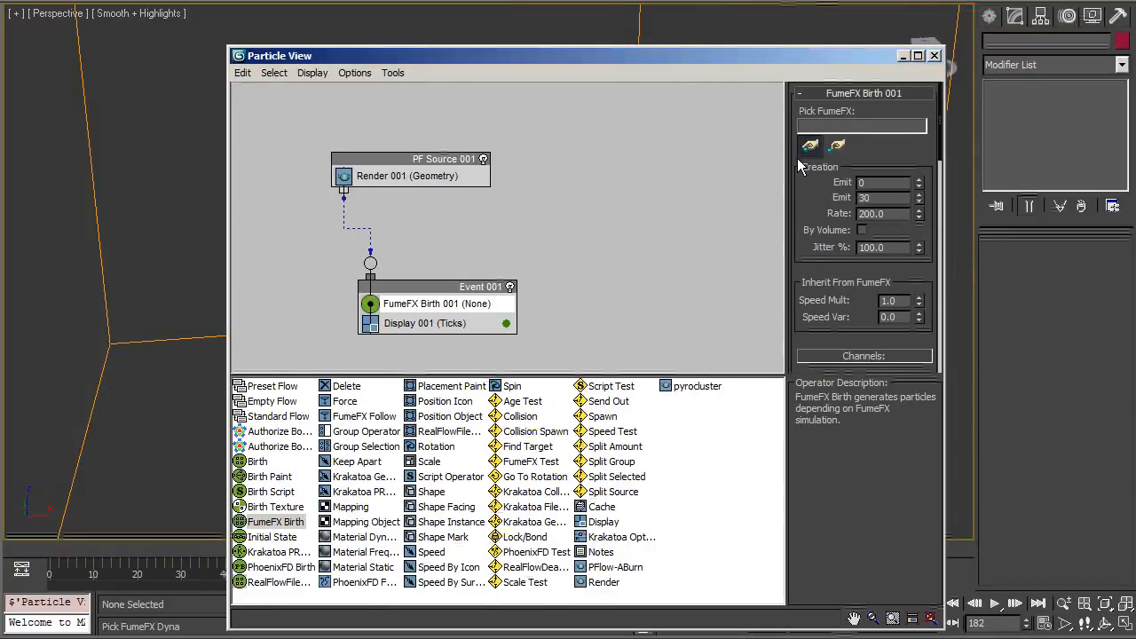
pyautogui.click(638, 30)
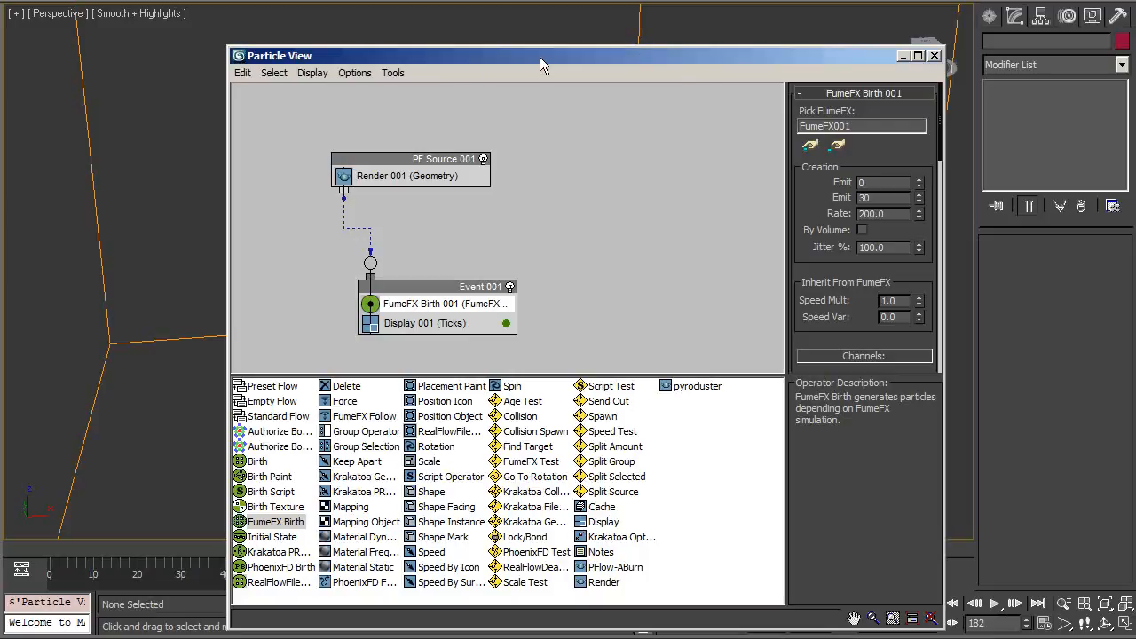
pyautogui.moveTo(646, 60); pyautogui.dragTo(912, 36)
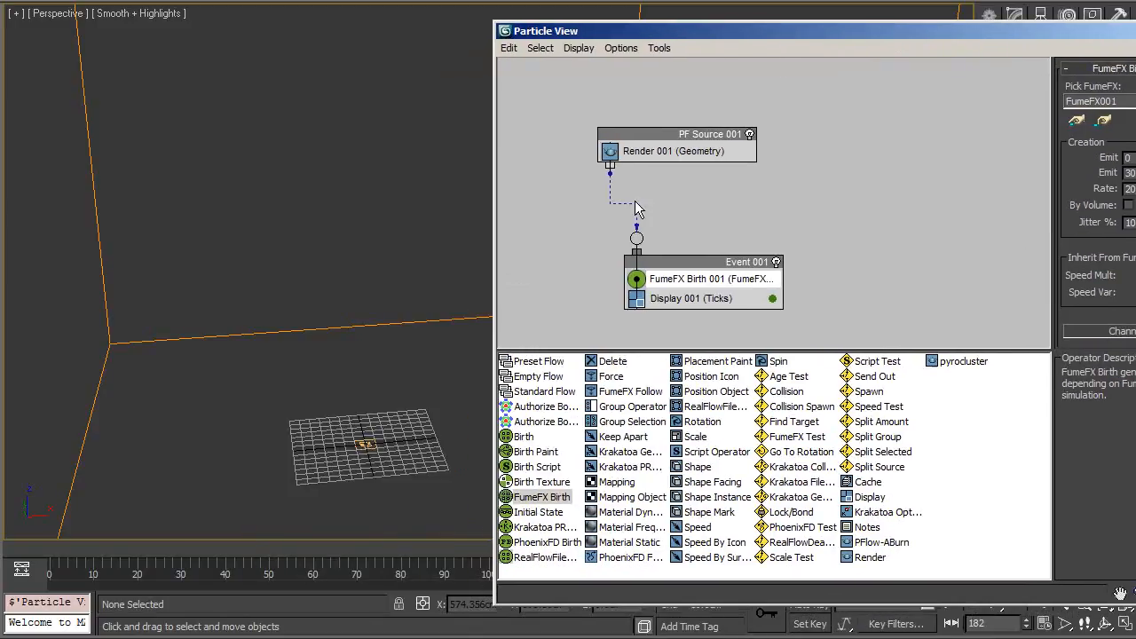
# Step: Scrub through the timeline to preview the emitted particles
pyautogui.click(31, 557)
pyautogui.moveTo(31, 558); pyautogui.dragTo(473, 557)
pyautogui.keyDown('alt'); pyautogui.moveTo(352, 456); pyautogui.dragTo(332, 603, button='middle'); pyautogui.keyUp('alt')
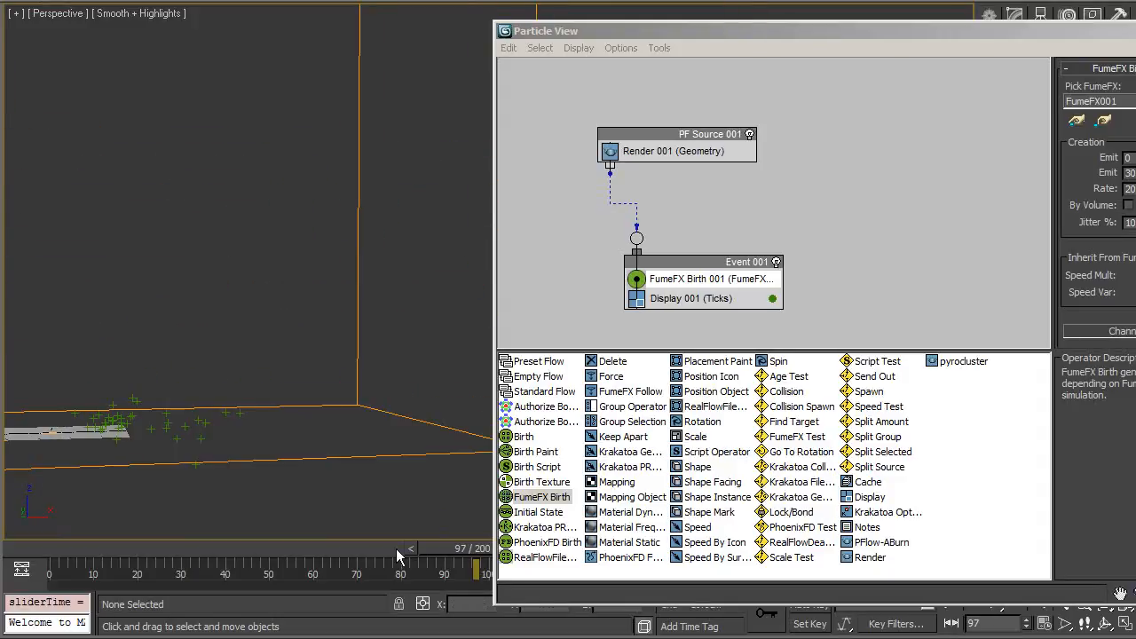
pyautogui.moveTo(477, 568); pyautogui.dragTo(168, 568)
# Step: Raise the FumeFX Birth emission end frame
pyautogui.doubleClick(1129, 173)
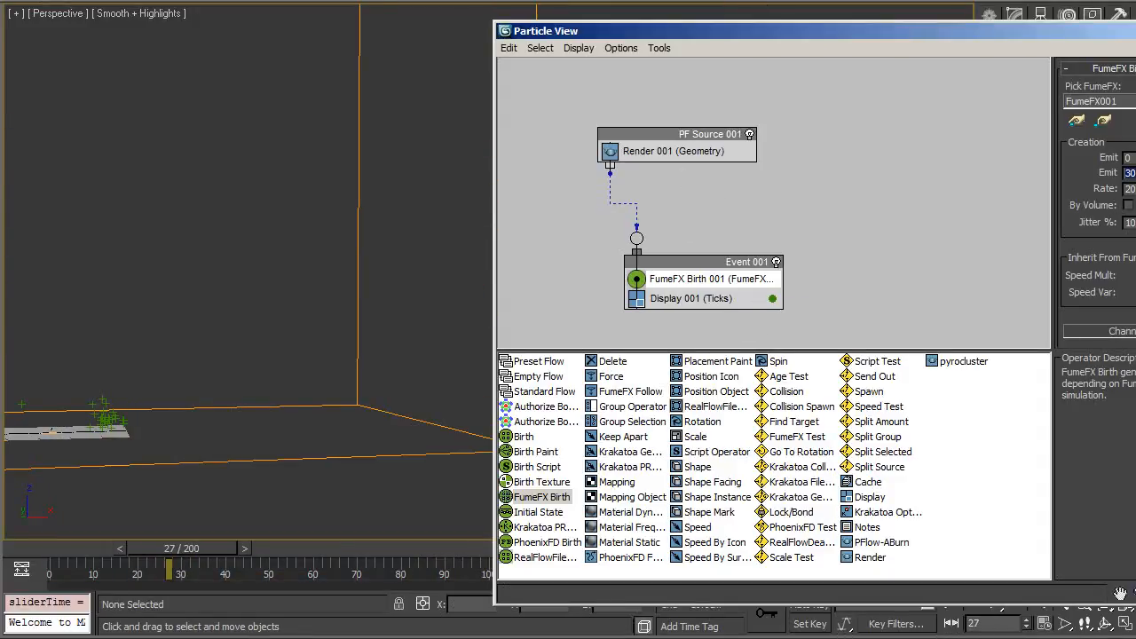
pyautogui.moveTo(180, 552); pyautogui.dragTo(461, 544)
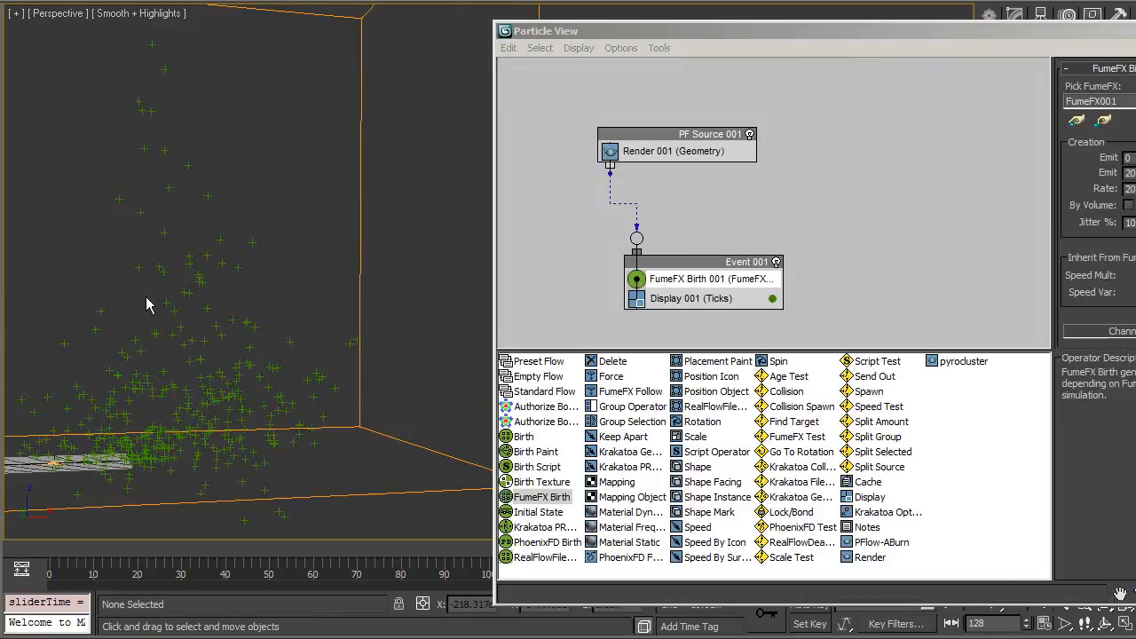
pyautogui.rightClick(149, 297)
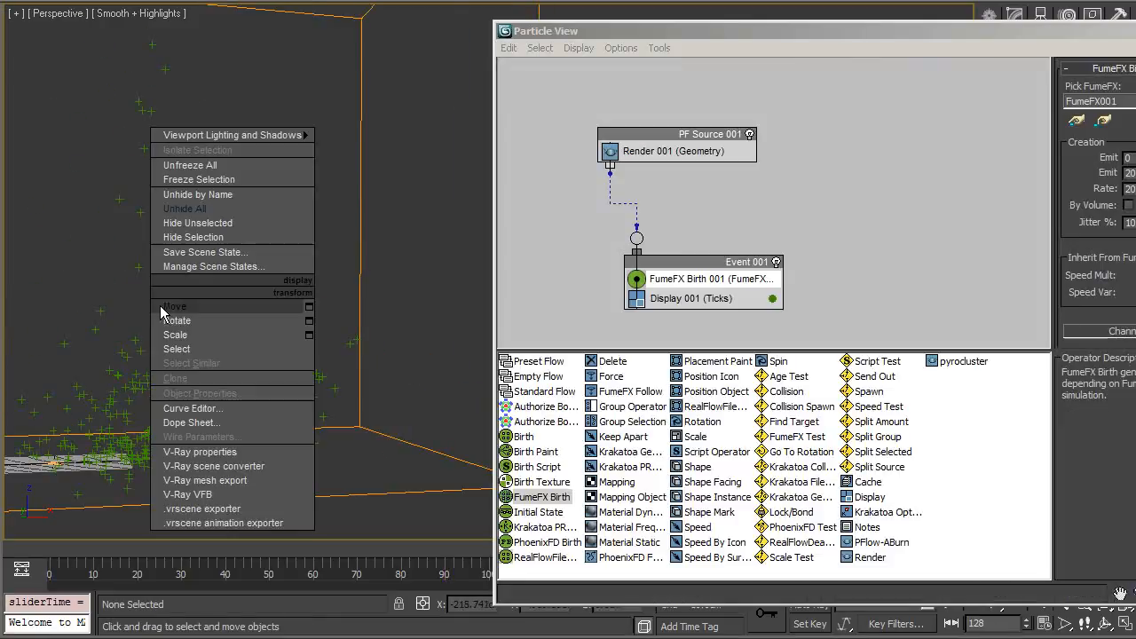
pyautogui.click(237, 107)
pyautogui.moveTo(238, 103); pyautogui.dragTo(275, 187, button='middle')
pyautogui.scroll(-3, 302, 171)
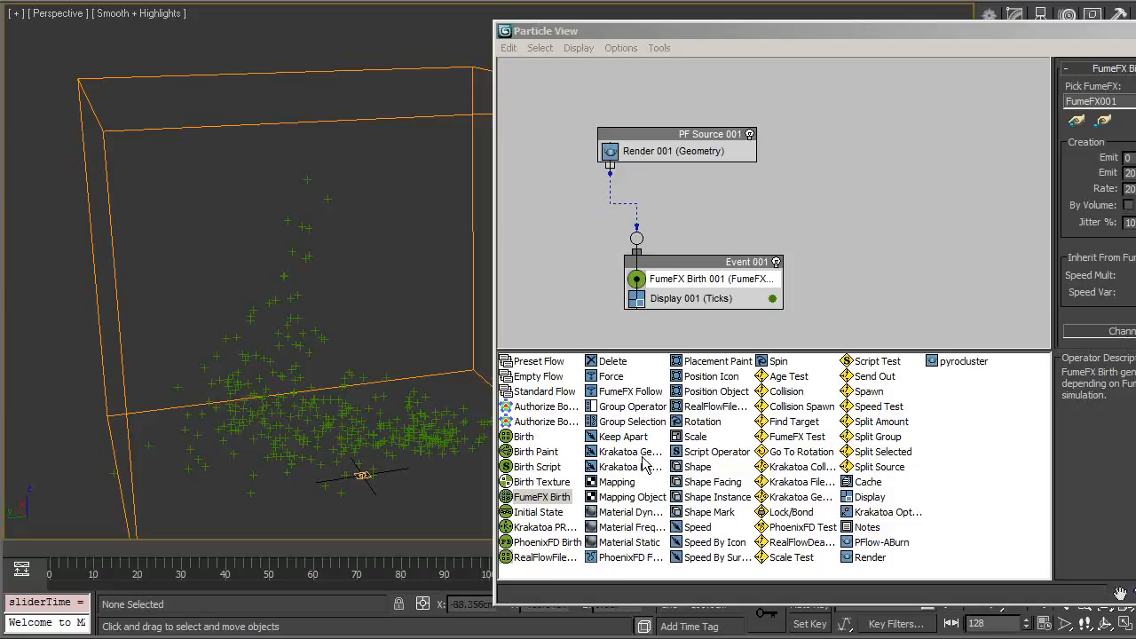
# Step: Orbit the viewport and scrub the timeline to inspect the particle motion
pyautogui.keyDown('alt'); pyautogui.moveTo(331, 309); pyautogui.dragTo(305, 241, button='middle'); pyautogui.keyUp('alt')
pyautogui.moveTo(123, 550); pyautogui.dragTo(488, 565)
pyautogui.moveTo(415, 336); pyautogui.dragTo(173, 354, button='middle')
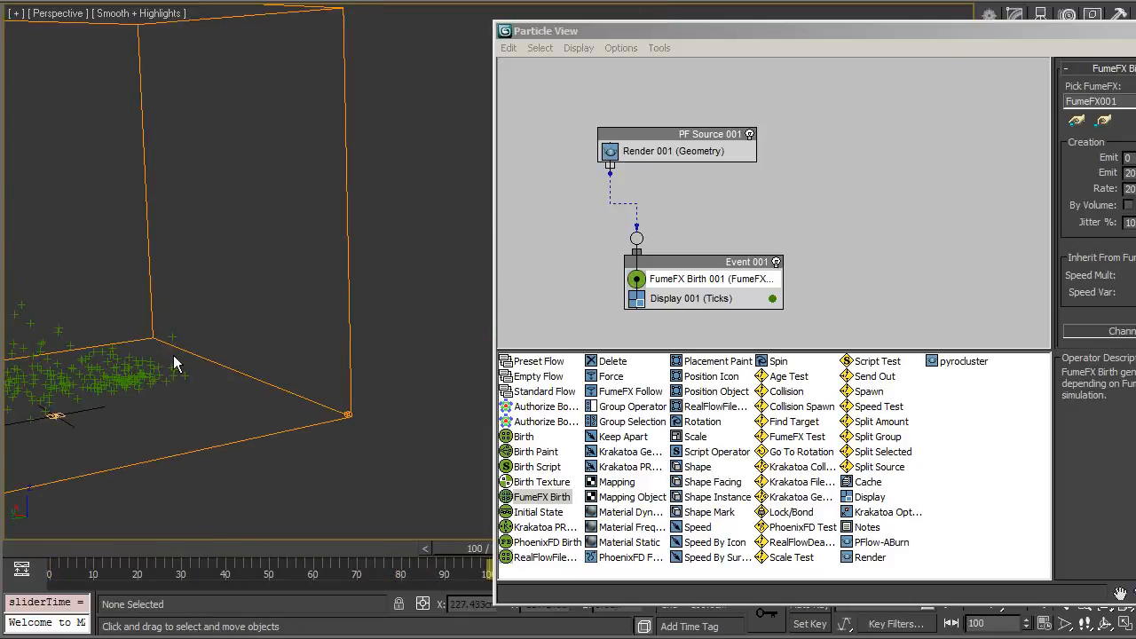
pyautogui.moveTo(155, 392); pyautogui.dragTo(417, 313, button='middle')
pyautogui.scroll(4, 416, 314)
pyautogui.scroll(3, 416, 314)
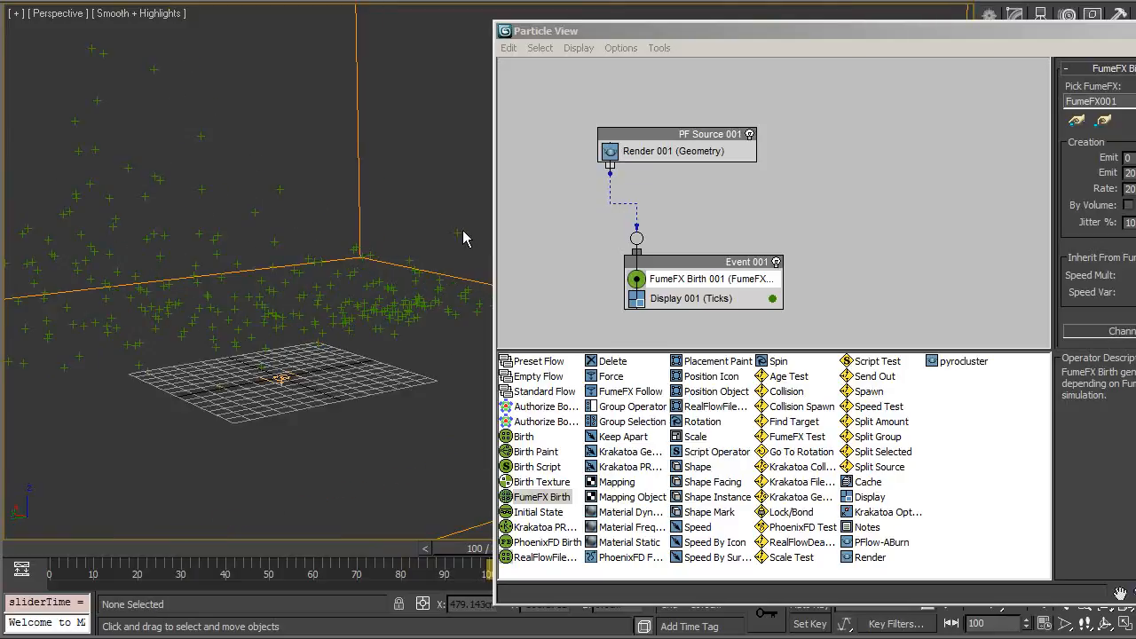
pyautogui.moveTo(444, 266); pyautogui.dragTo(436, 296, button='middle')
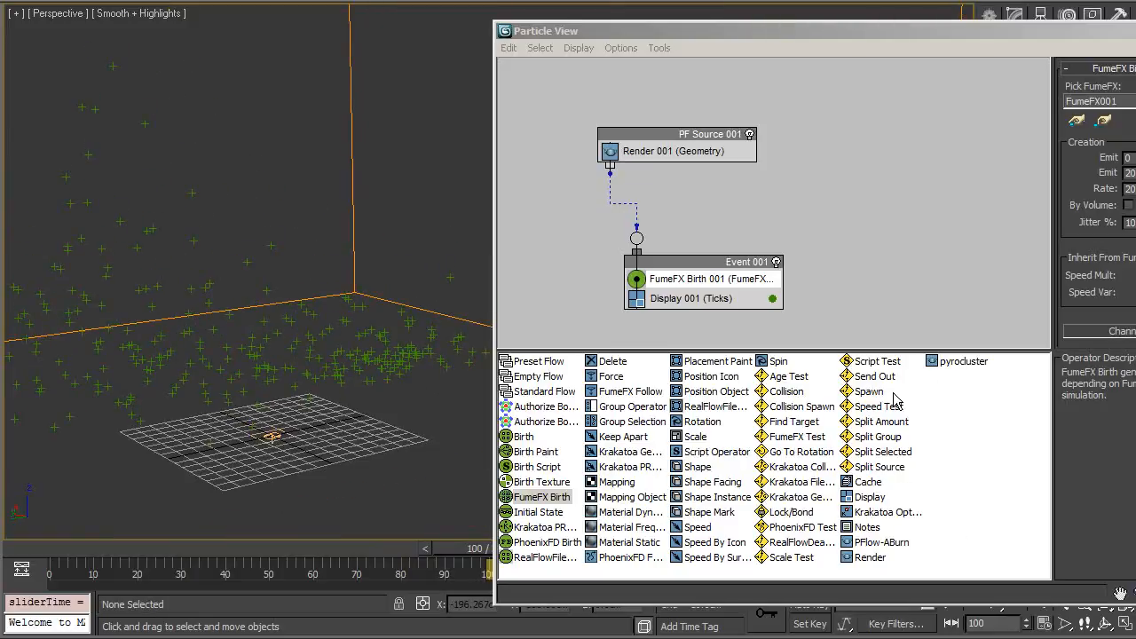
# Step: Add a FumeFX Follow operator to Event 001 below FumeFX Birth
pyautogui.click(810, 441)
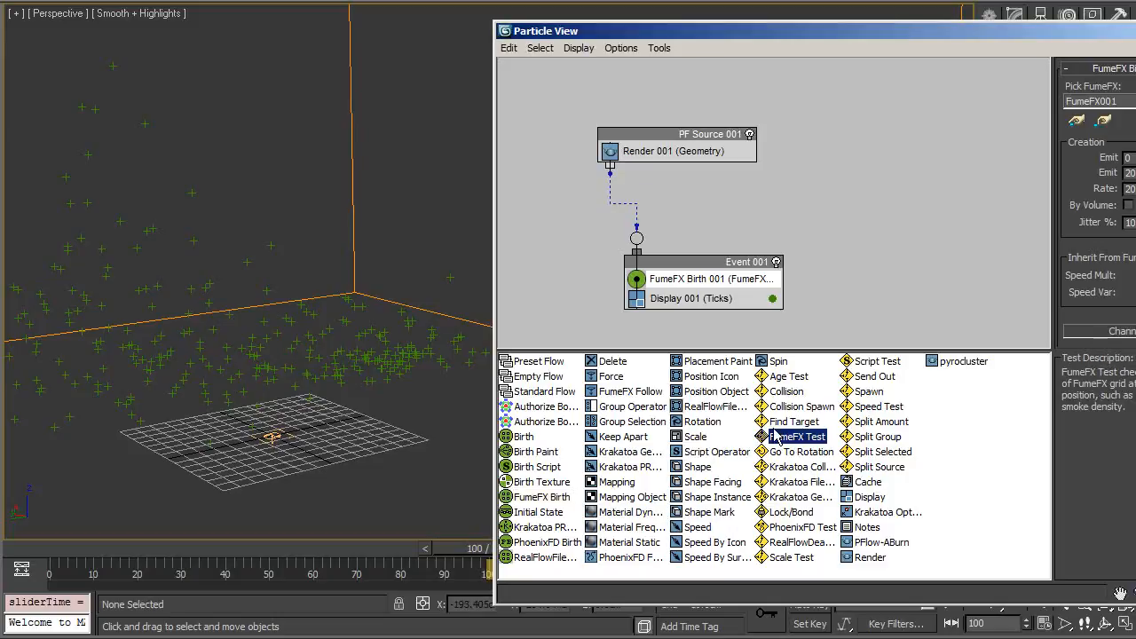
pyautogui.click(803, 407)
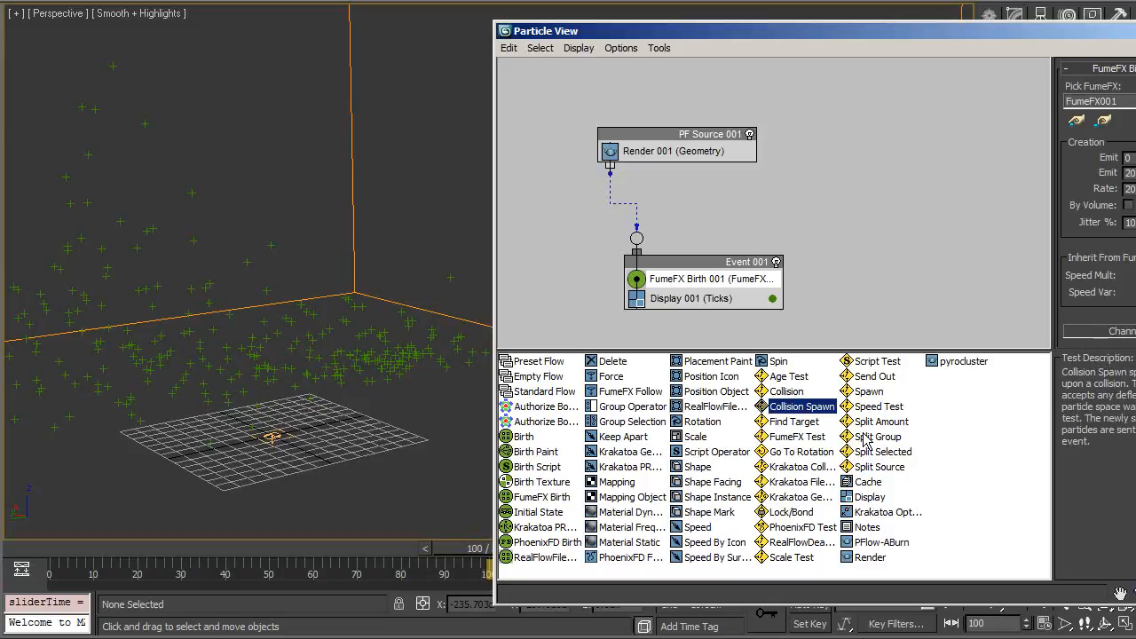
pyautogui.moveTo(630, 391); pyautogui.dragTo(679, 286)
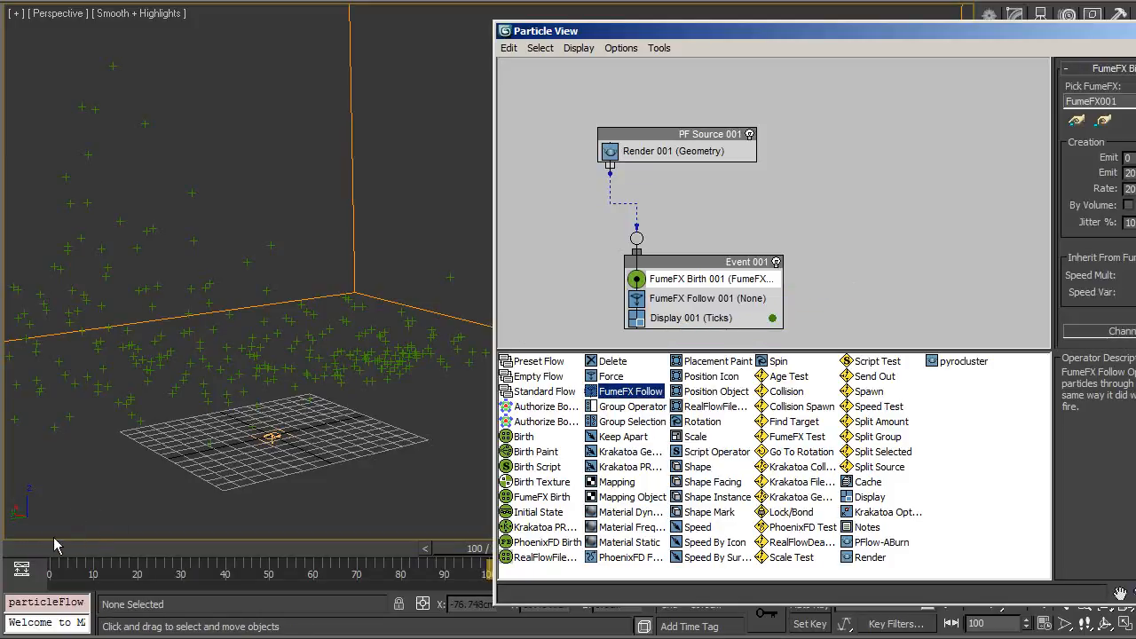
# Step: Pick FumeFX001 as the simulation for the FumeFX Follow operator
pyautogui.click(35, 552)
pyautogui.click(689, 303)
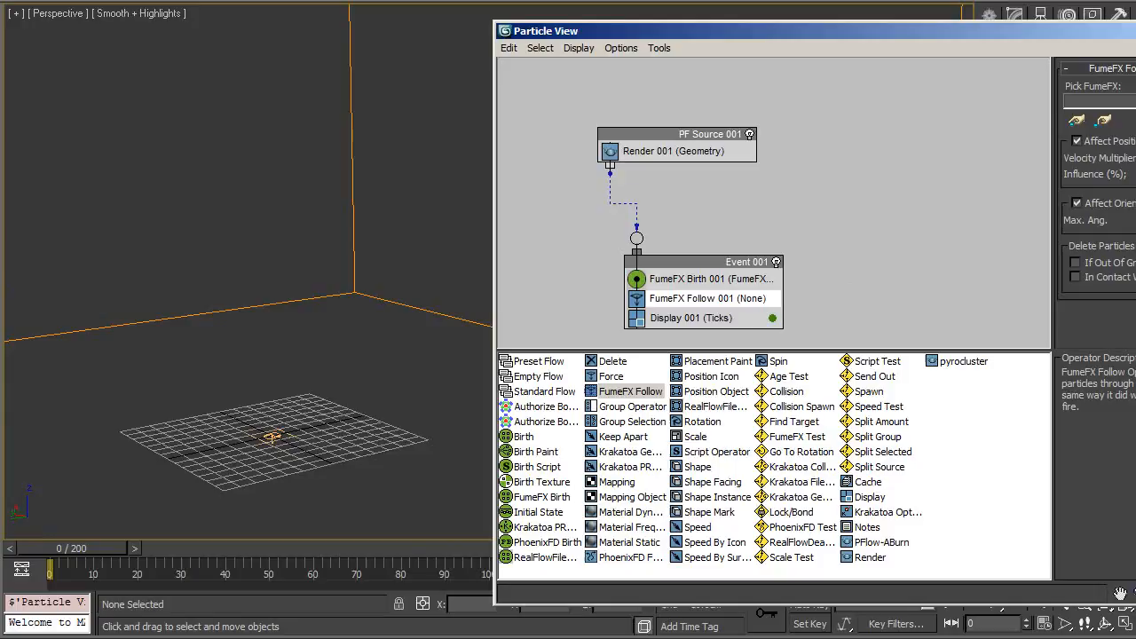
pyautogui.click(1075, 120)
pyautogui.click(354, 291)
pyautogui.moveTo(354, 291); pyautogui.dragTo(328, 390, button='middle')
pyautogui.scroll(-5, 328, 390)
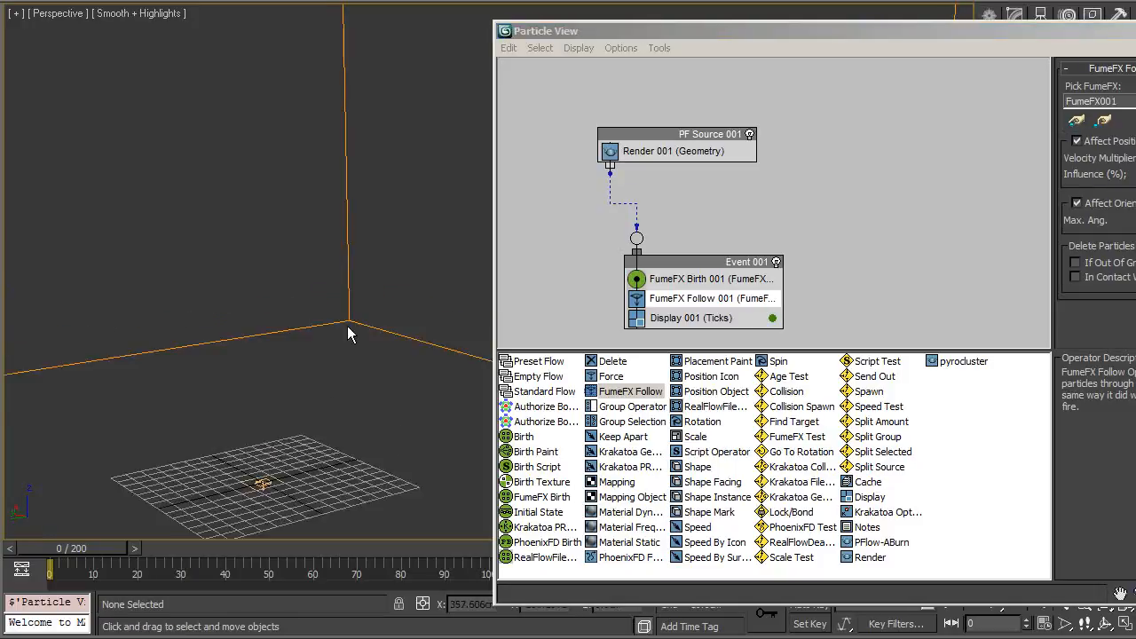
# Step: Scrub the timeline to check the particles following the fluid
pyautogui.scroll(4, 404, 270)
pyautogui.moveTo(86, 546); pyautogui.dragTo(446, 557)
pyautogui.click(750, 277)
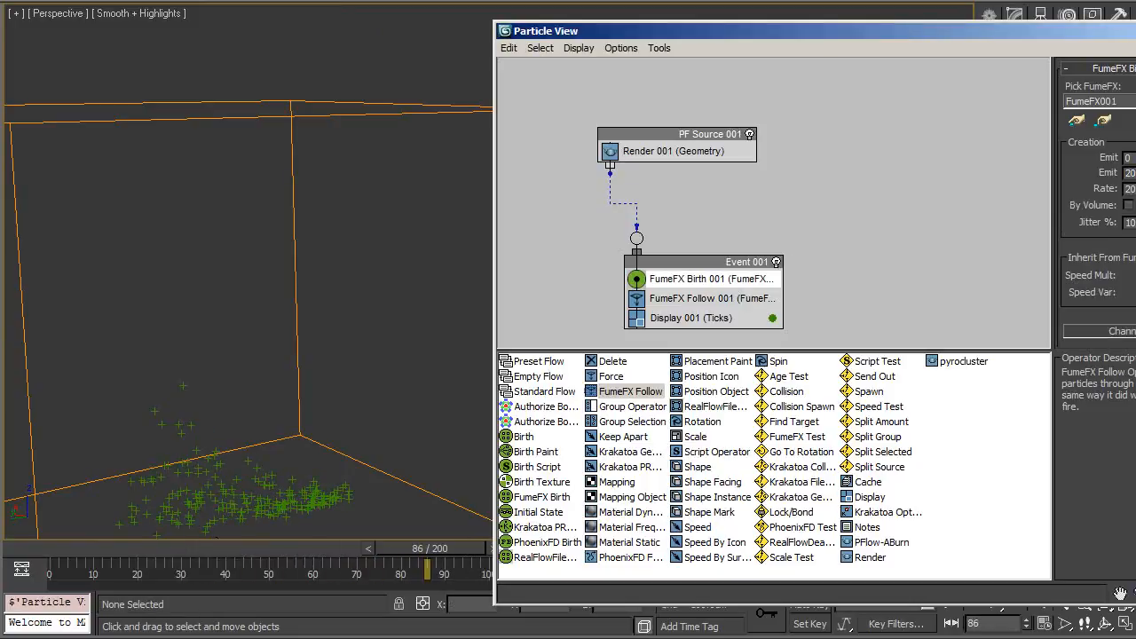
pyautogui.moveTo(164, 307); pyautogui.dragTo(197, 220, button='middle')
pyautogui.moveTo(55, 571); pyautogui.dragTo(489, 548)
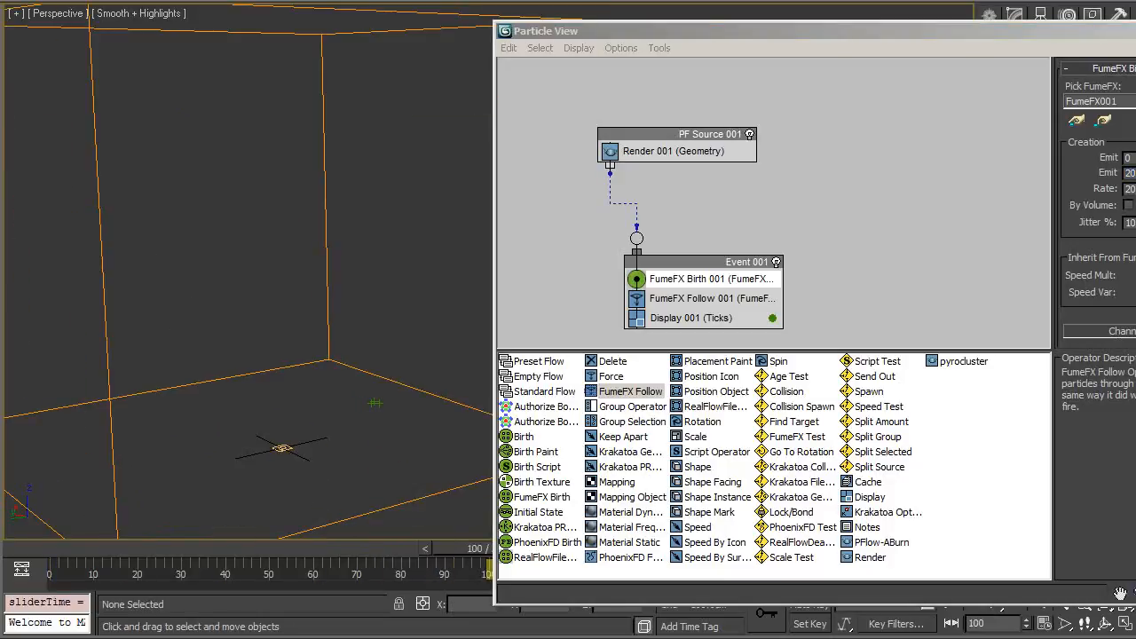
# Step: Adjust the FumeFX Birth rate and emission start frame
pyautogui.doubleClick(1129, 189)
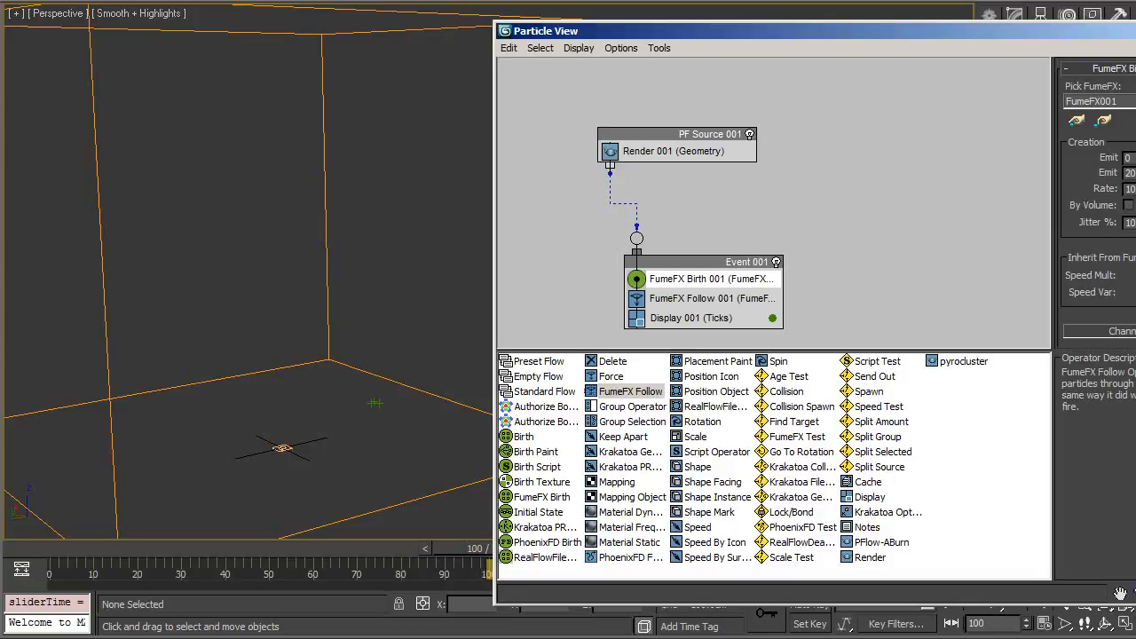
pyautogui.moveTo(42, 558); pyautogui.dragTo(397, 548)
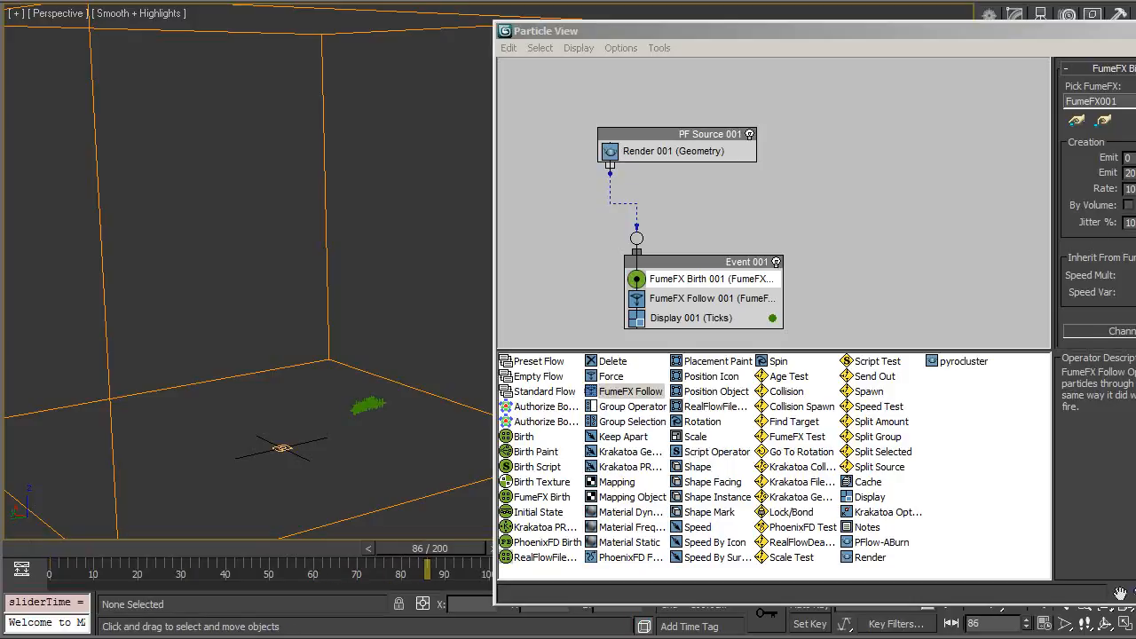
pyautogui.click(1131, 158)
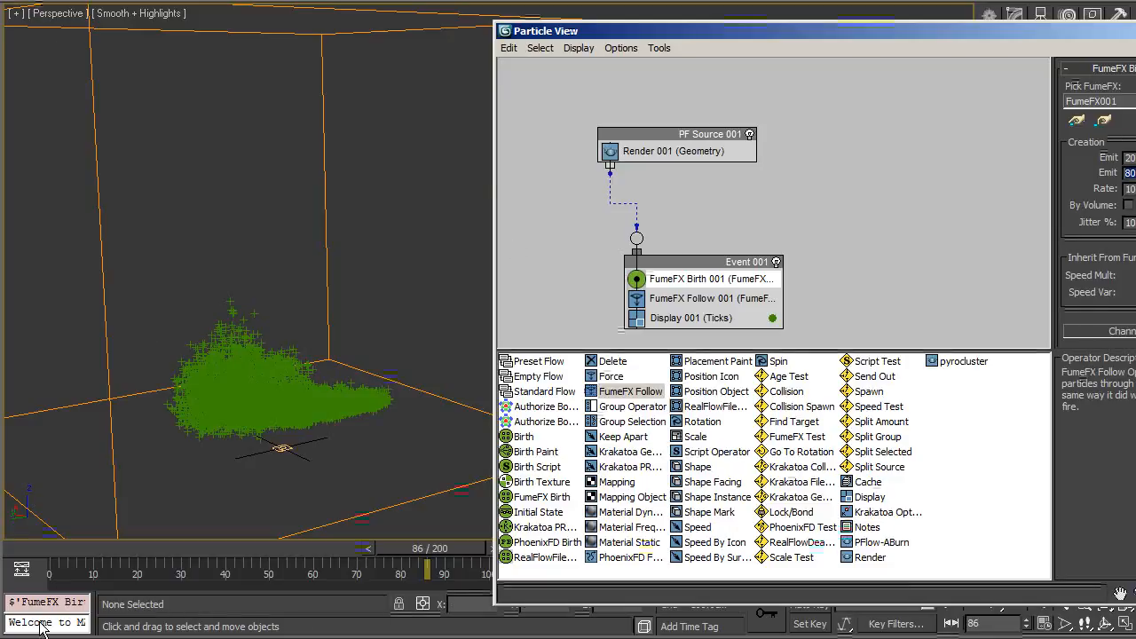
# Step: Scrub the timeline and orbit the viewport to inspect the particle cloud
pyautogui.moveTo(43, 551); pyautogui.dragTo(463, 557)
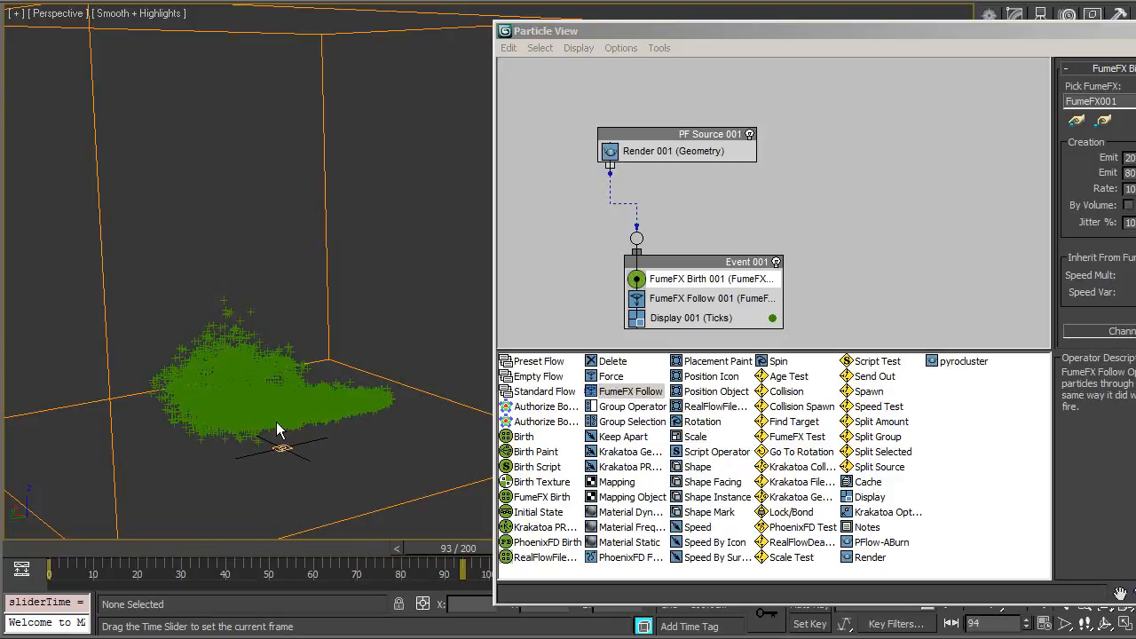
pyautogui.keyDown('alt'); pyautogui.moveTo(261, 453); pyautogui.dragTo(385, 308, button='middle'); pyautogui.keyUp('alt')
pyautogui.hotkey('alt', 'space')
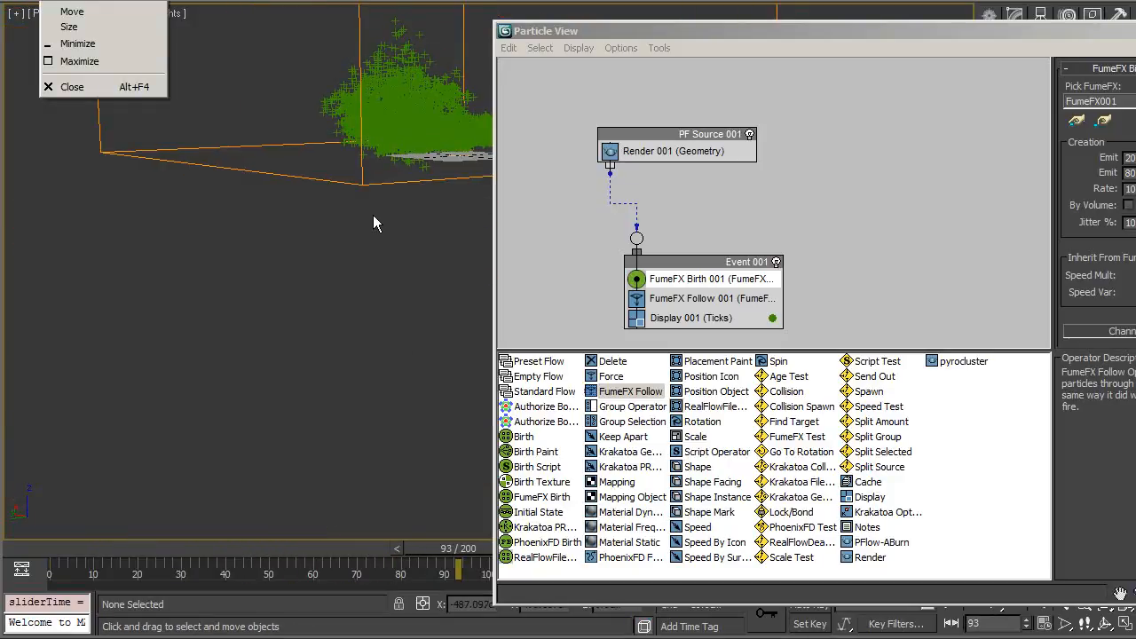
pyautogui.press('Escape')
pyautogui.keyDown('alt'); pyautogui.moveTo(362, 248); pyautogui.dragTo(399, 390, button='middle'); pyautogui.keyUp('alt')
pyautogui.keyDown('alt'); pyautogui.moveTo(273, 215); pyautogui.dragTo(396, 357, button='middle'); pyautogui.keyUp('alt')
pyautogui.scroll(5, 393, 333)
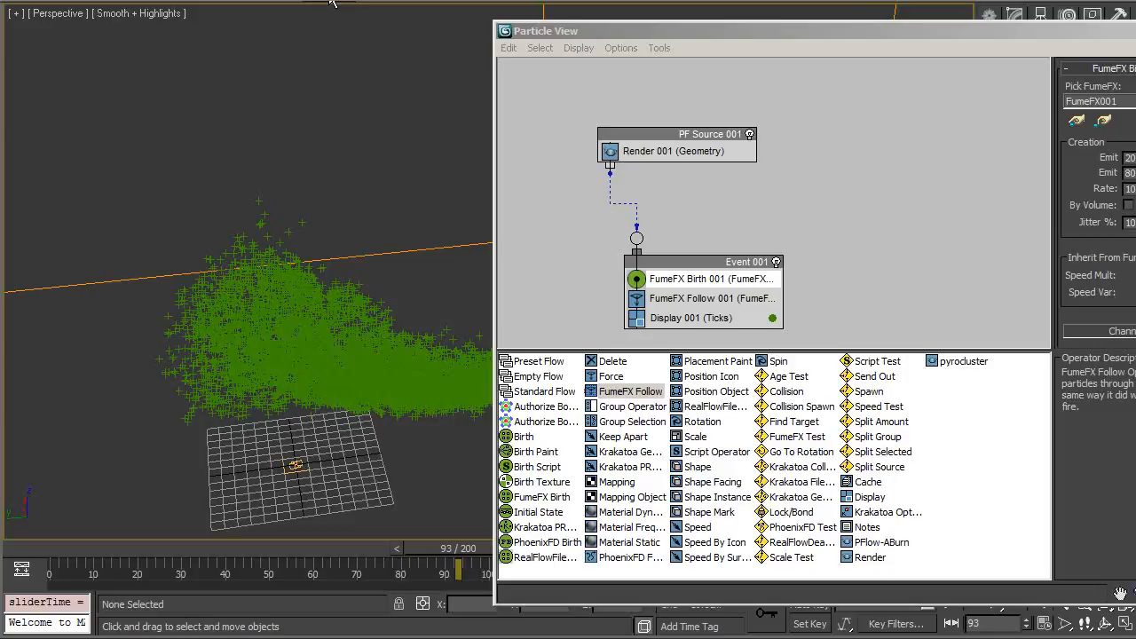
# Step: Set the FumeFX Birth emission start frame to 0
pyautogui.click(86, 552)
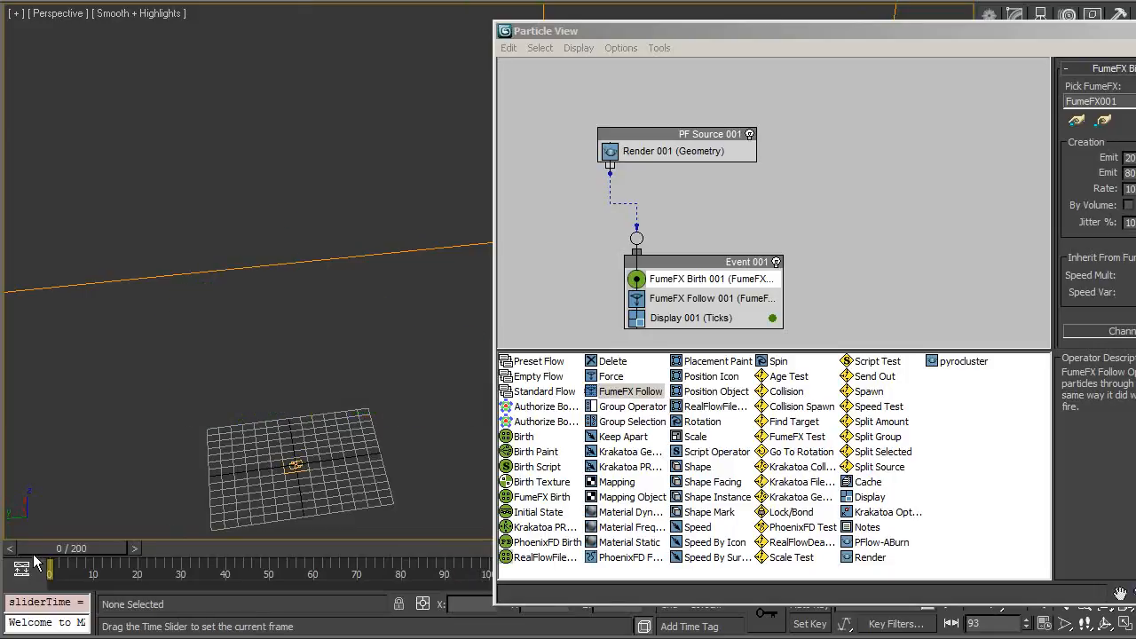
pyautogui.doubleClick(1129, 158)
pyautogui.write('0')
pyautogui.press('Tab')
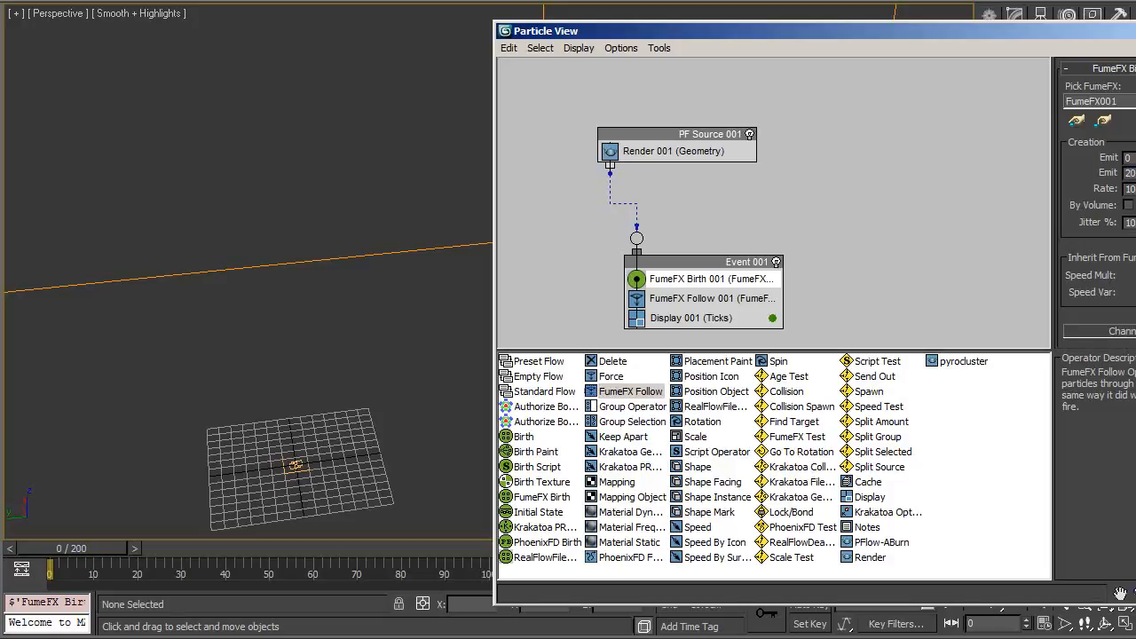
# Step: Create a preview animation of the Perspective viewport and play it back
pyautogui.moveTo(272, 524); pyautogui.dragTo(5, 524, button='middle')
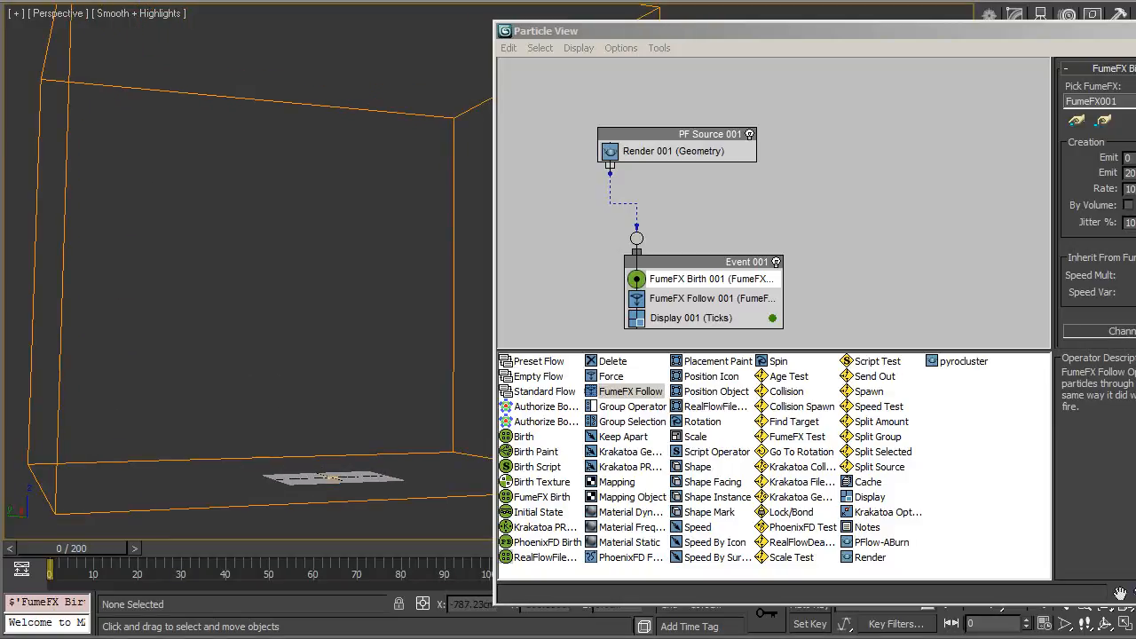
pyautogui.click(93, 0)
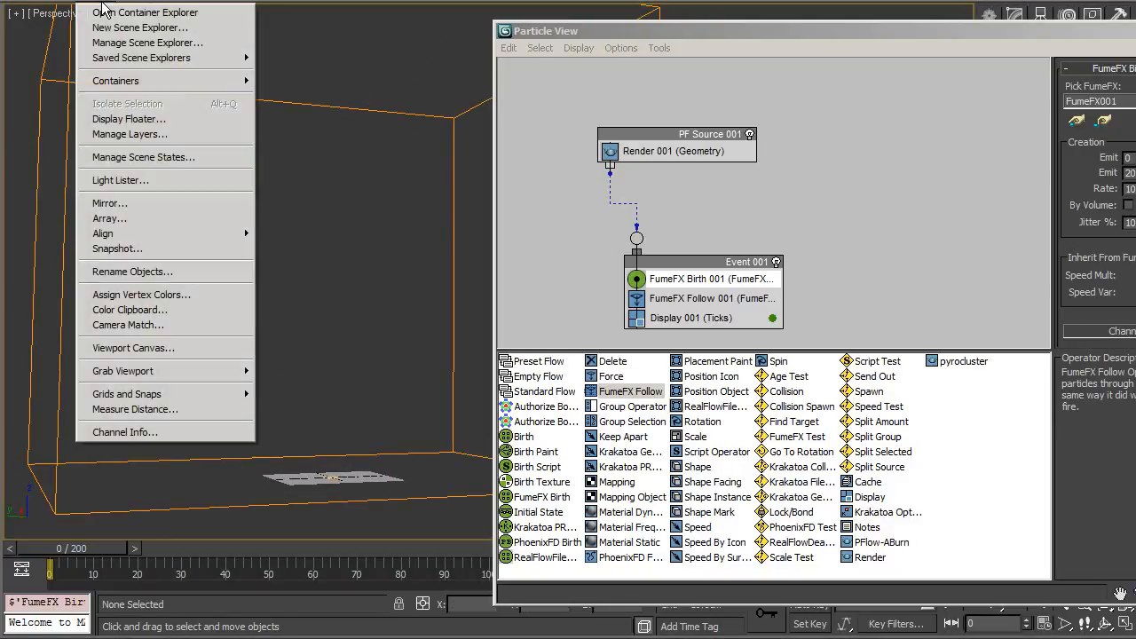
pyautogui.moveTo(177, 370)
pyautogui.click(346, 386)
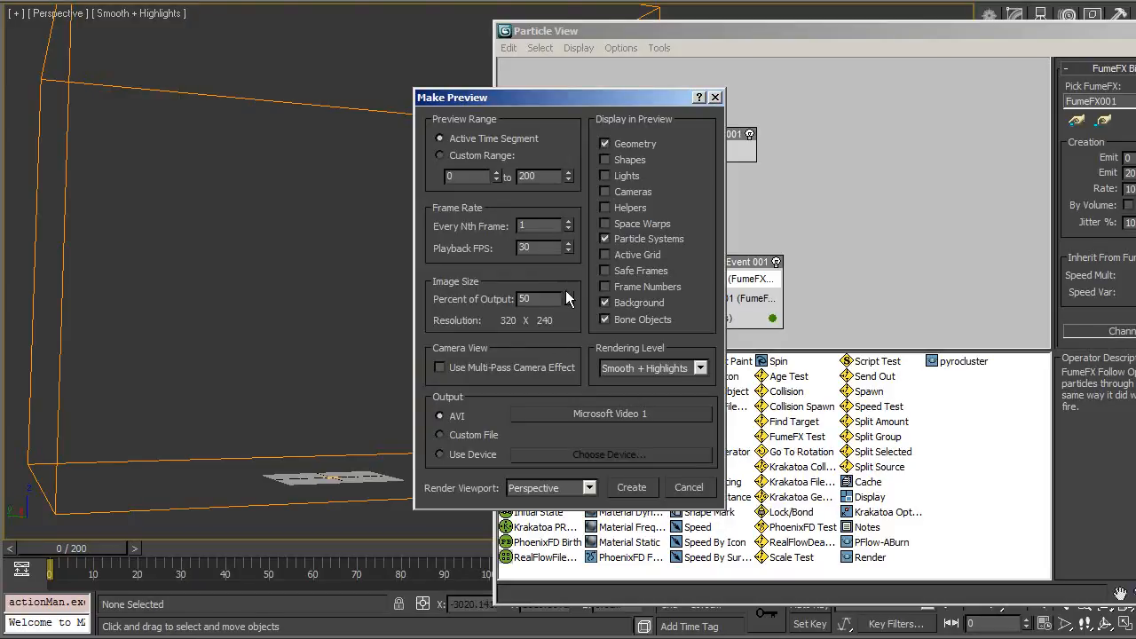
pyautogui.click(626, 487)
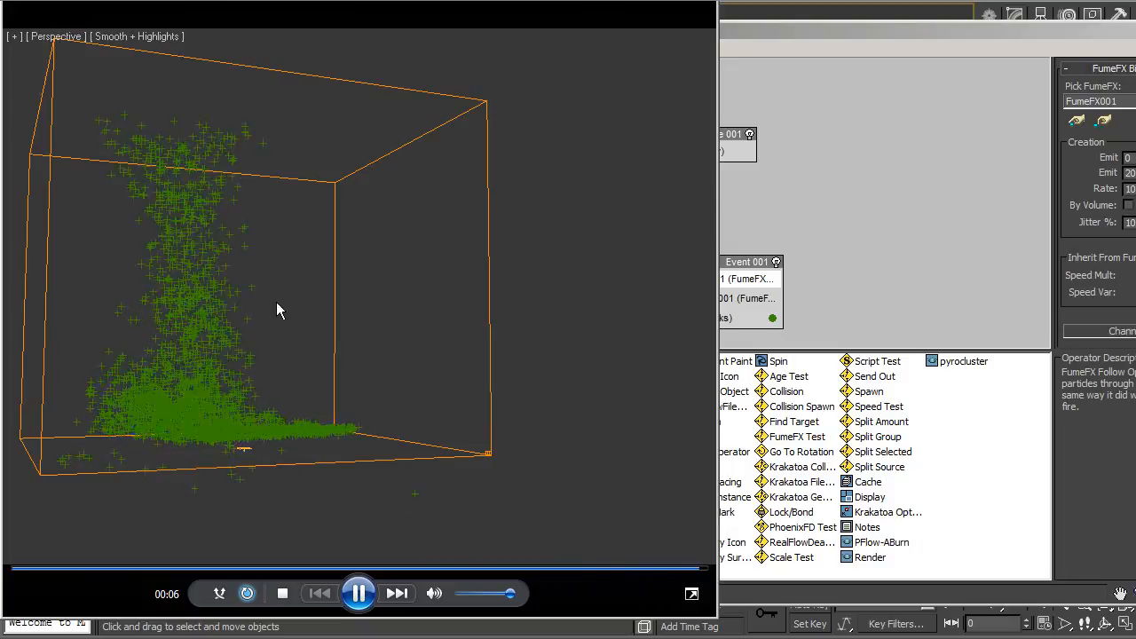
pyautogui.click(360, 599)
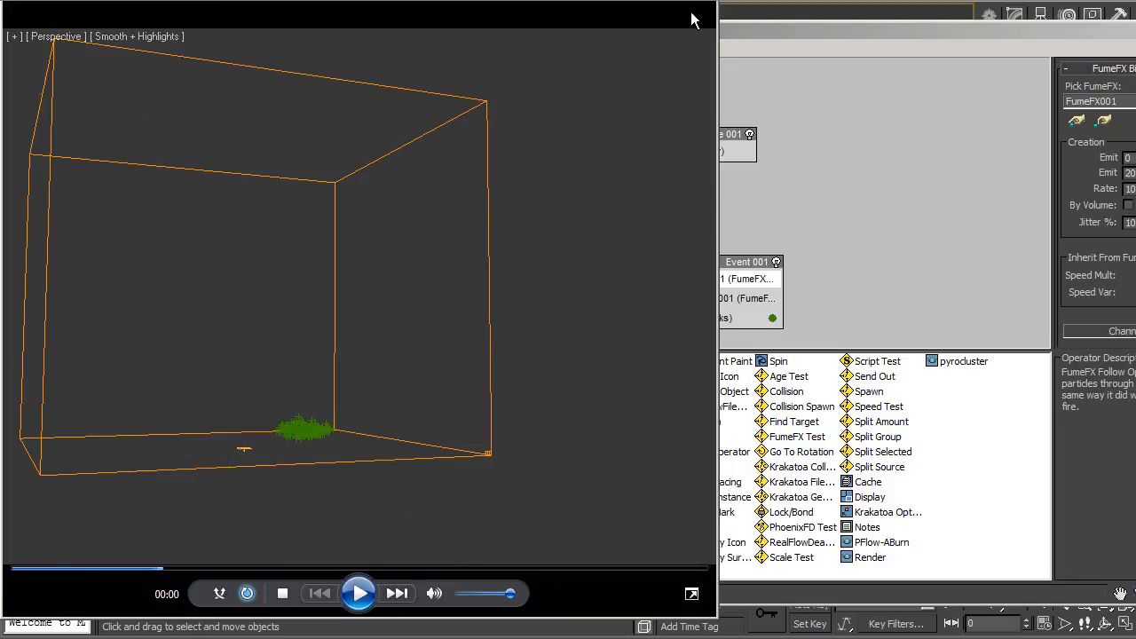
# Step: Close the preview player, then turn the PF Source off and back on to reset the particle system
pyautogui.click(695, 0)
pyautogui.click(701, 299)
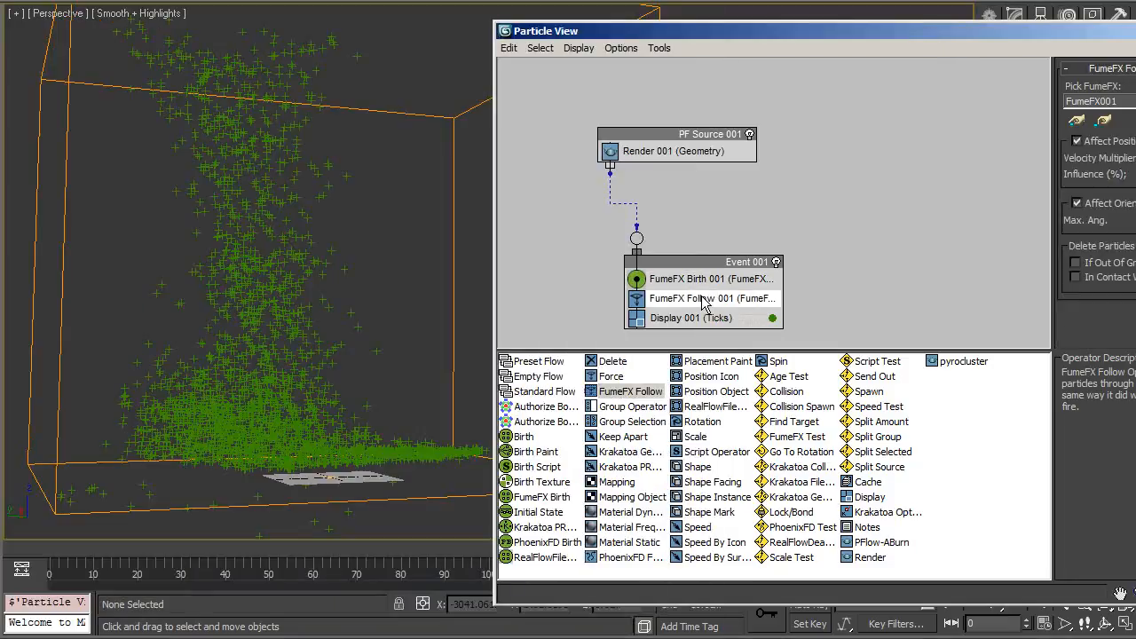
pyautogui.keyDown('alt'); pyautogui.moveTo(206, 197); pyautogui.dragTo(284, 191, button='middle'); pyautogui.keyUp('alt')
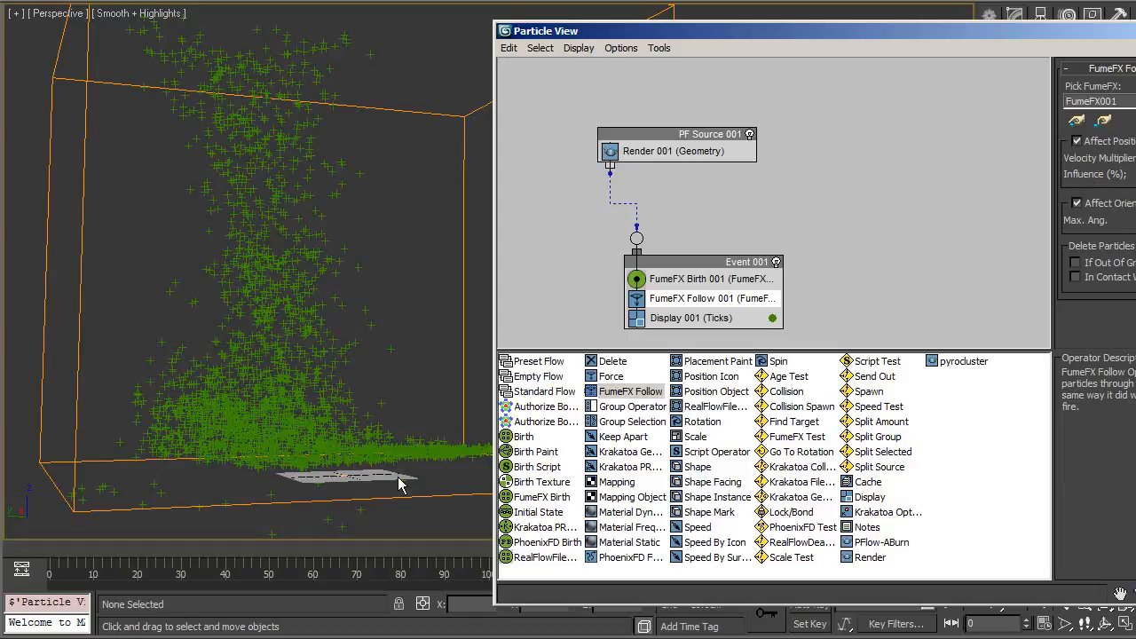
pyautogui.click(163, 459)
pyautogui.press('Escape')
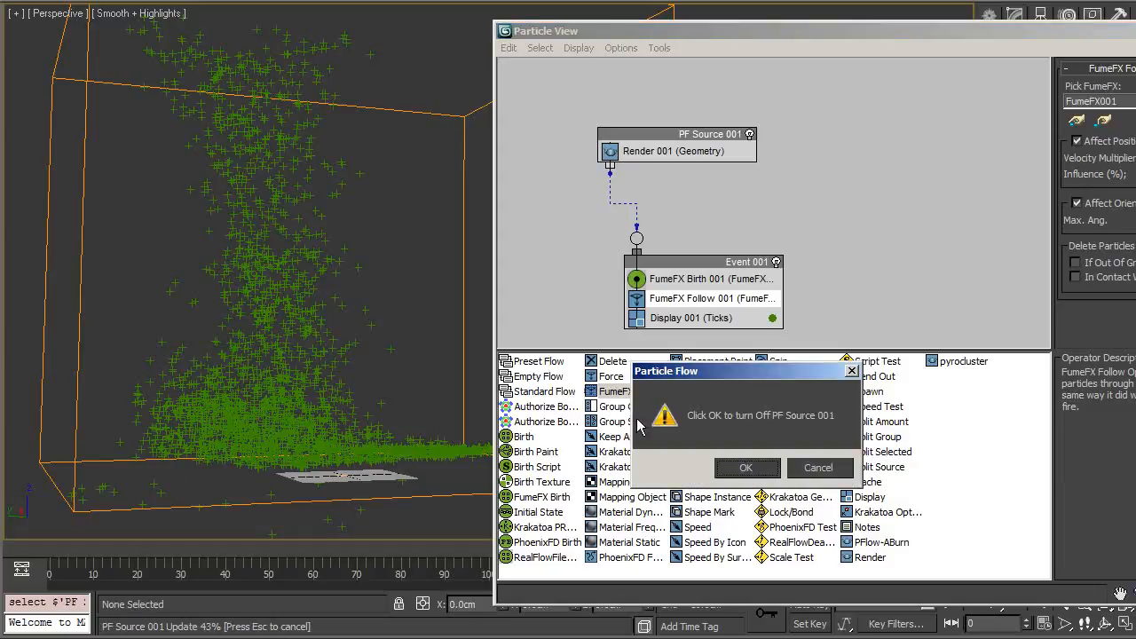
pyautogui.click(743, 468)
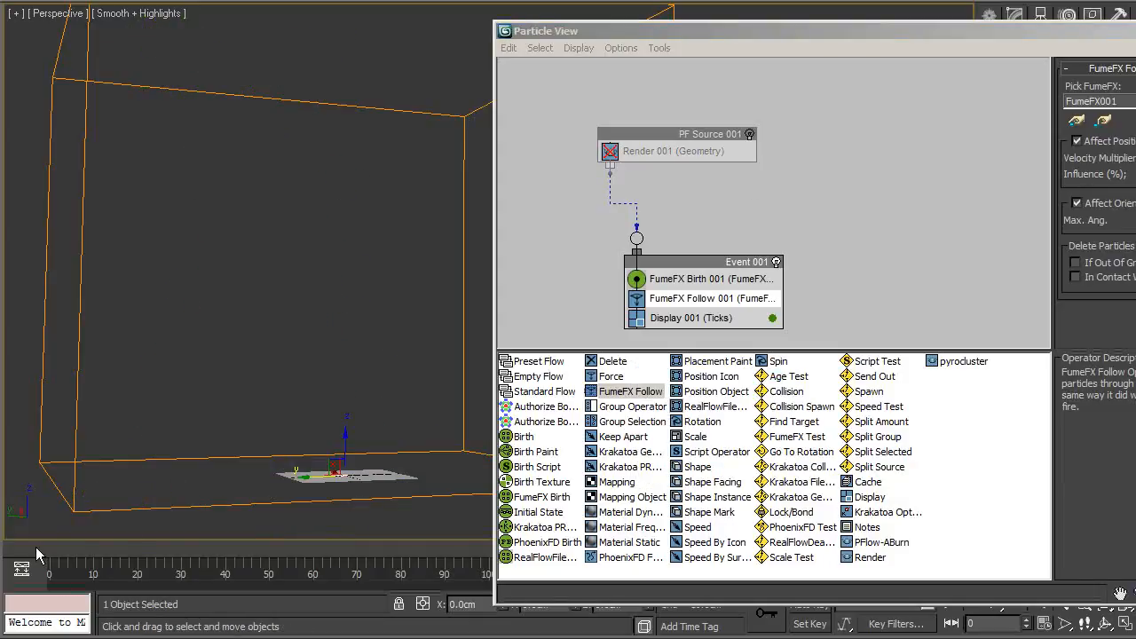
pyautogui.moveTo(36, 547); pyautogui.dragTo(50, 546)
pyautogui.click(746, 135)
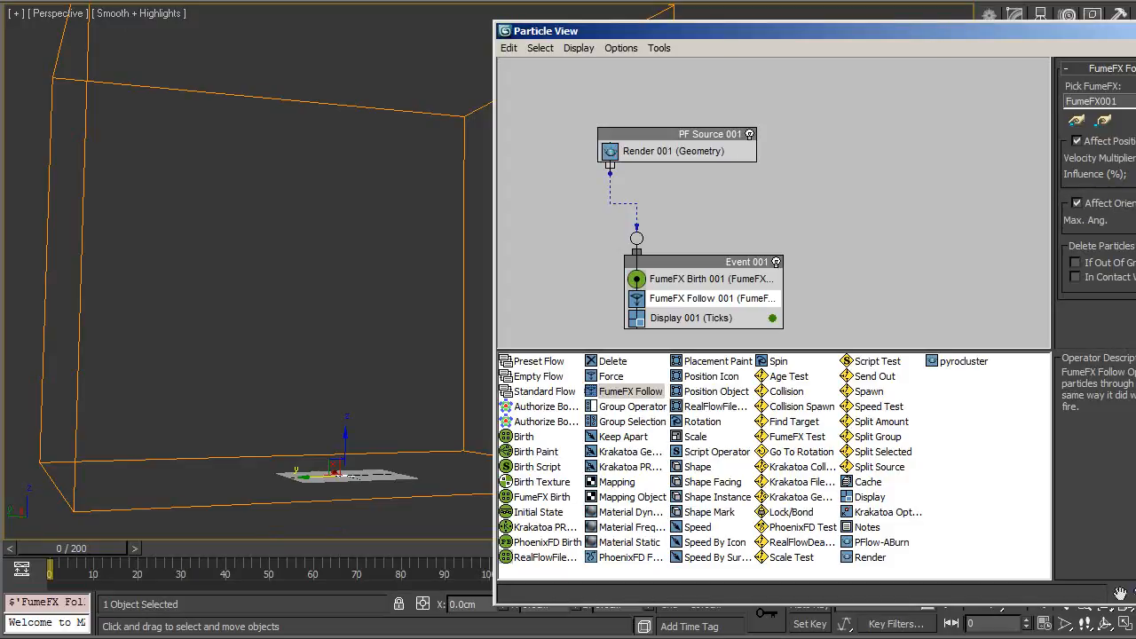
# Step: Grab an animated sequence file of the viewport and play it back
pyautogui.click(311, 1)
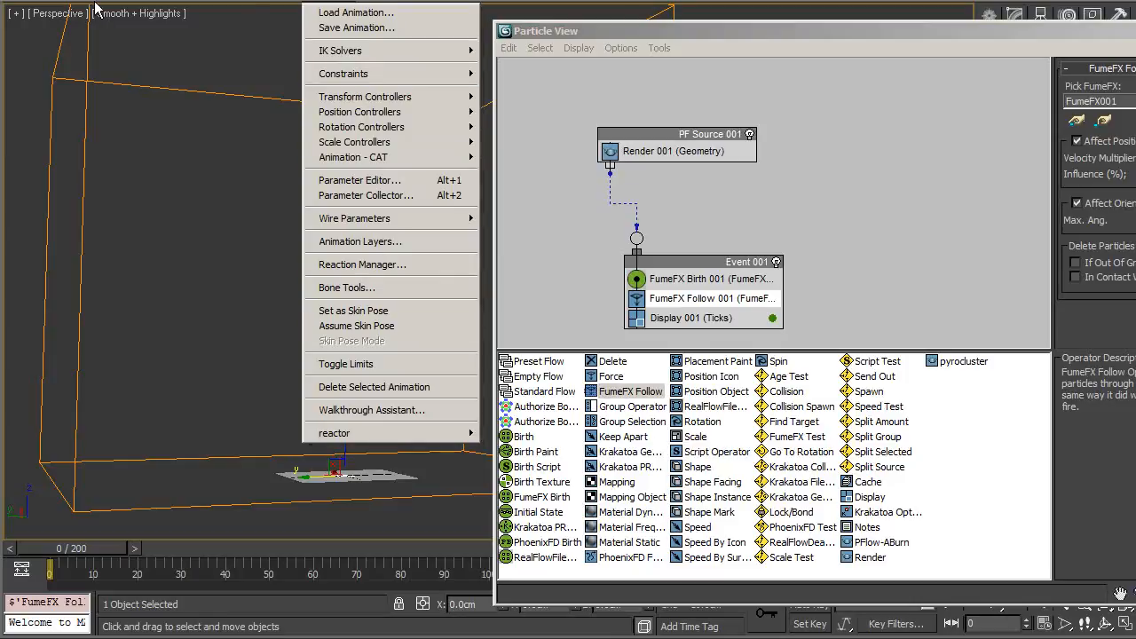
pyautogui.moveTo(94, 3)
pyautogui.moveTo(221, 370)
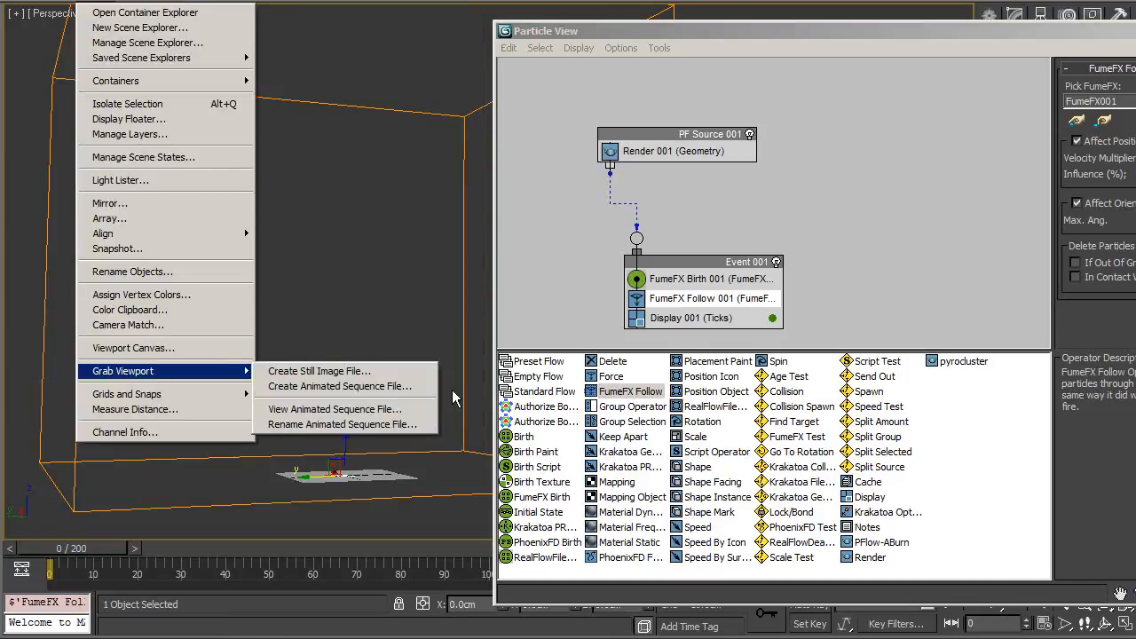
pyautogui.click(417, 385)
pyautogui.click(657, 485)
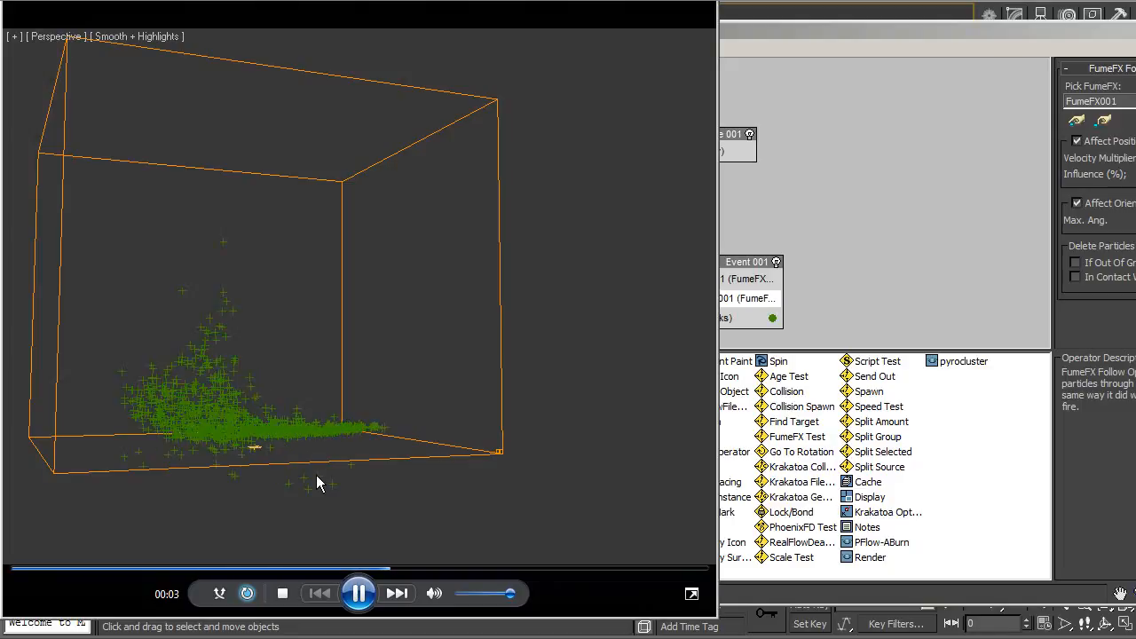
pyautogui.click(359, 593)
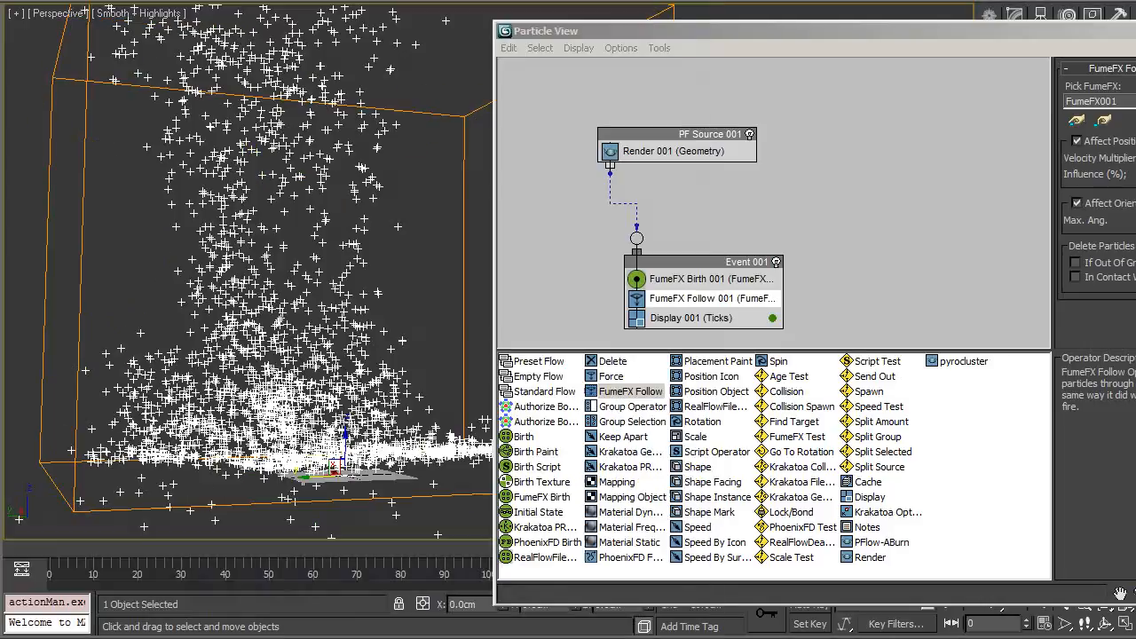
# Step: Close Particle View and orbit the viewport to inspect the particle cloud
pyautogui.press('6')
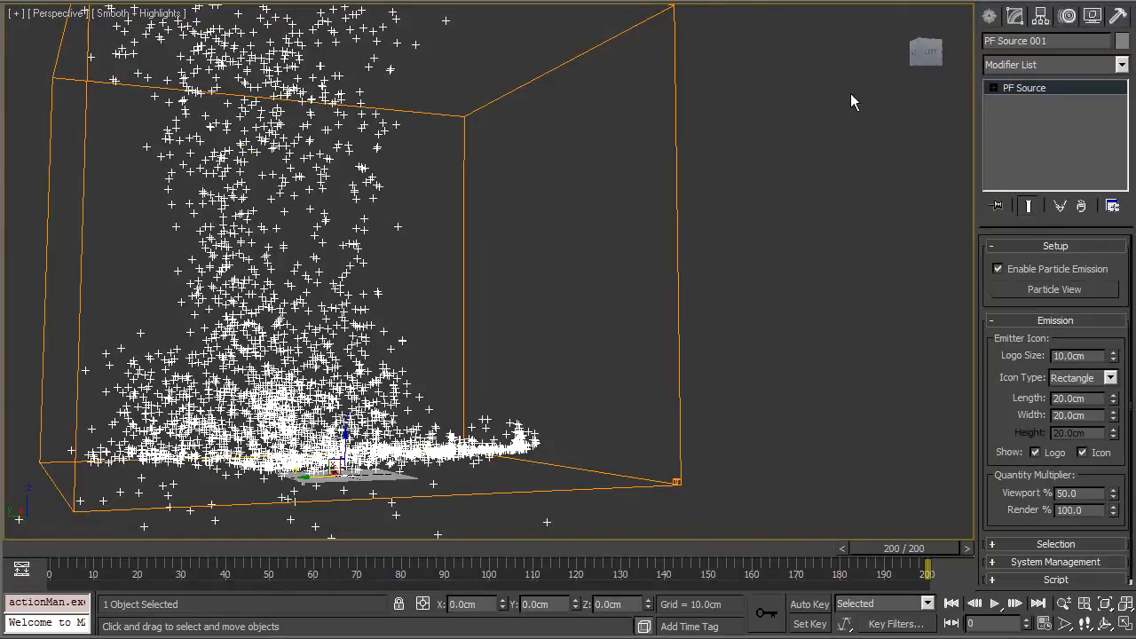
pyautogui.click(482, 155)
pyautogui.keyDown('alt'); pyautogui.moveTo(603, 85); pyautogui.dragTo(710, 309, button='middle'); pyautogui.keyUp('alt')
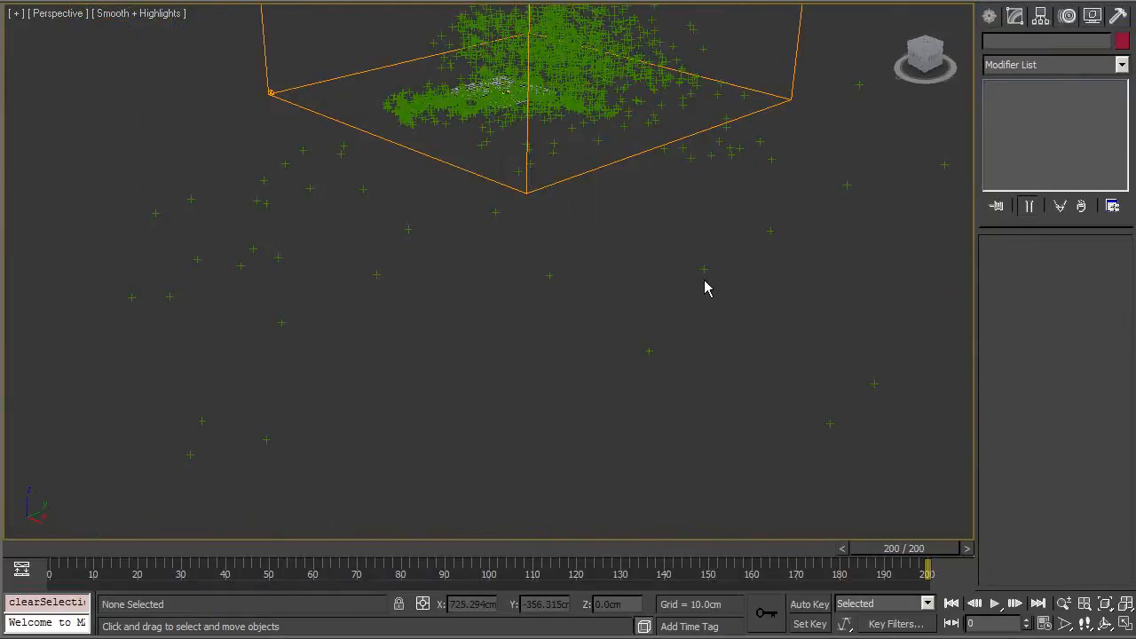
pyautogui.keyDown('alt'); pyautogui.moveTo(692, 125); pyautogui.dragTo(621, 266, button='middle'); pyautogui.keyUp('alt')
pyautogui.keyDown('alt'); pyautogui.moveTo(669, 237); pyautogui.dragTo(628, 371, button='middle'); pyautogui.keyUp('alt')
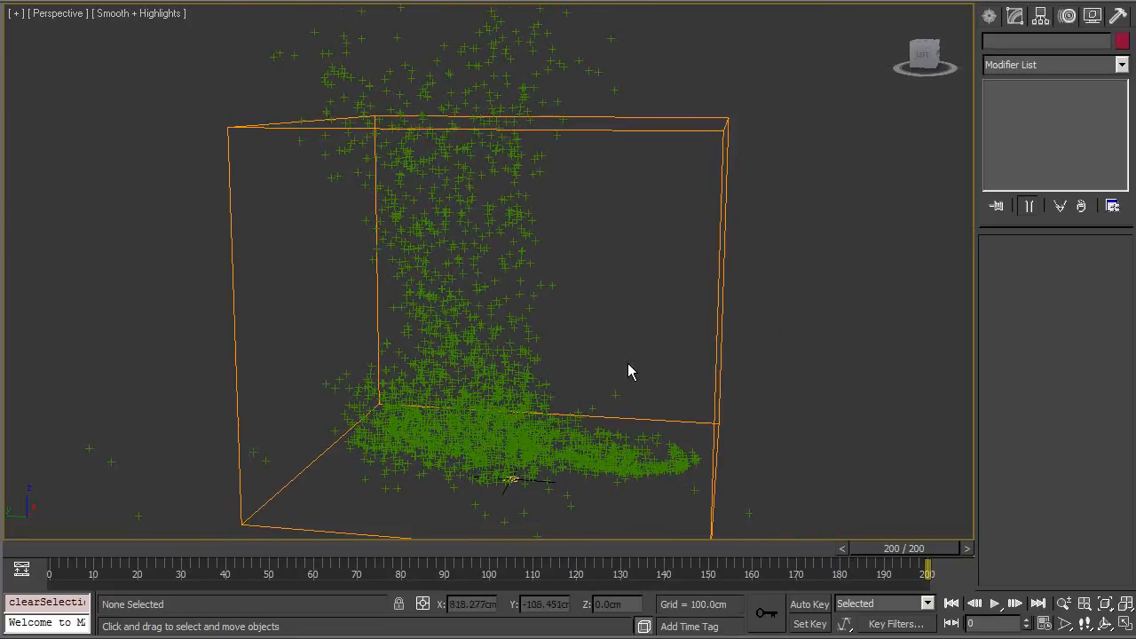
# Step: Open the Krakatoa GUI, setting Krakatoa as the current renderer
pyautogui.click(673, 1)
pyautogui.click(730, 11)
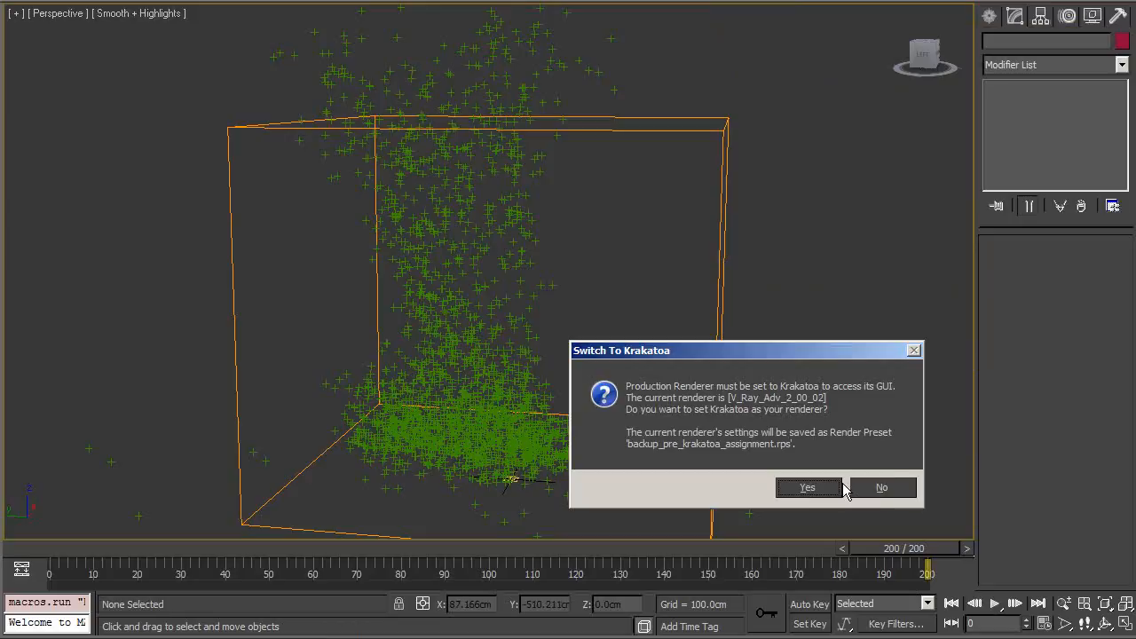
pyautogui.click(831, 489)
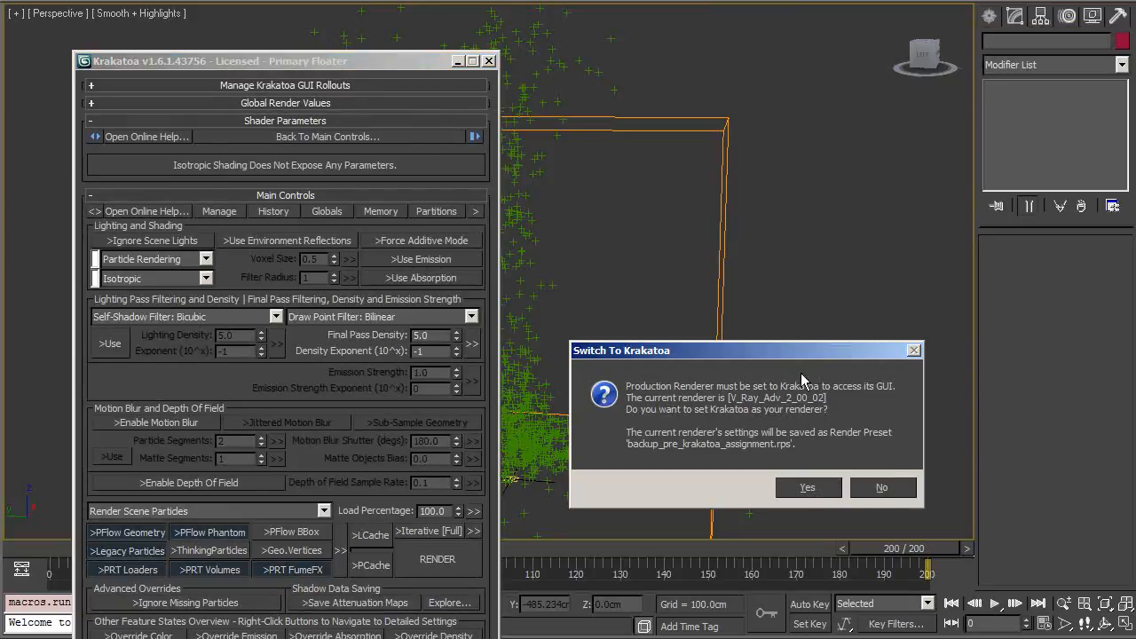
pyautogui.click(798, 483)
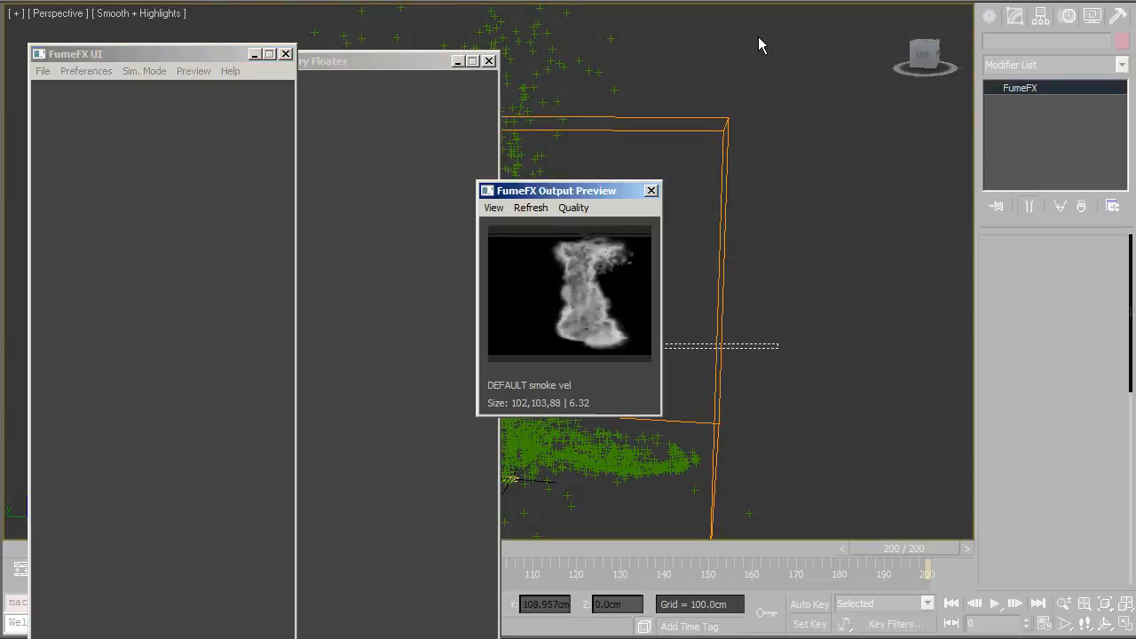
# Step: Close the FumeFX Output Preview and FumeFX UI windows and move the Krakatoa floater aside
pyautogui.click(651, 191)
pyautogui.click(286, 54)
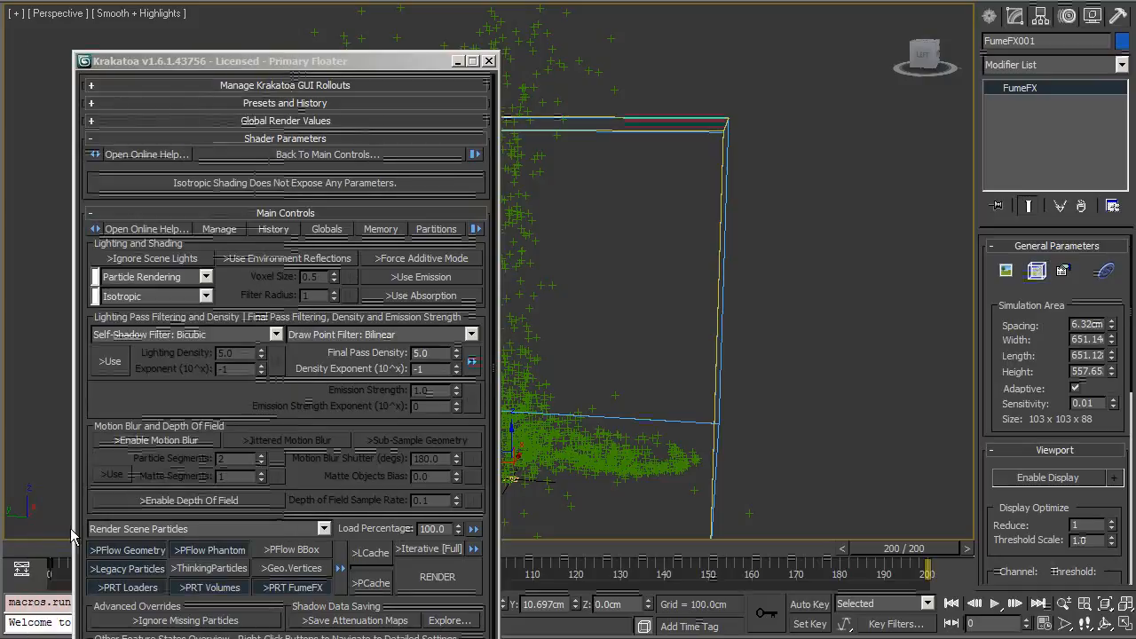
pyautogui.click(51, 551)
pyautogui.moveTo(388, 69); pyautogui.dragTo(433, 3)
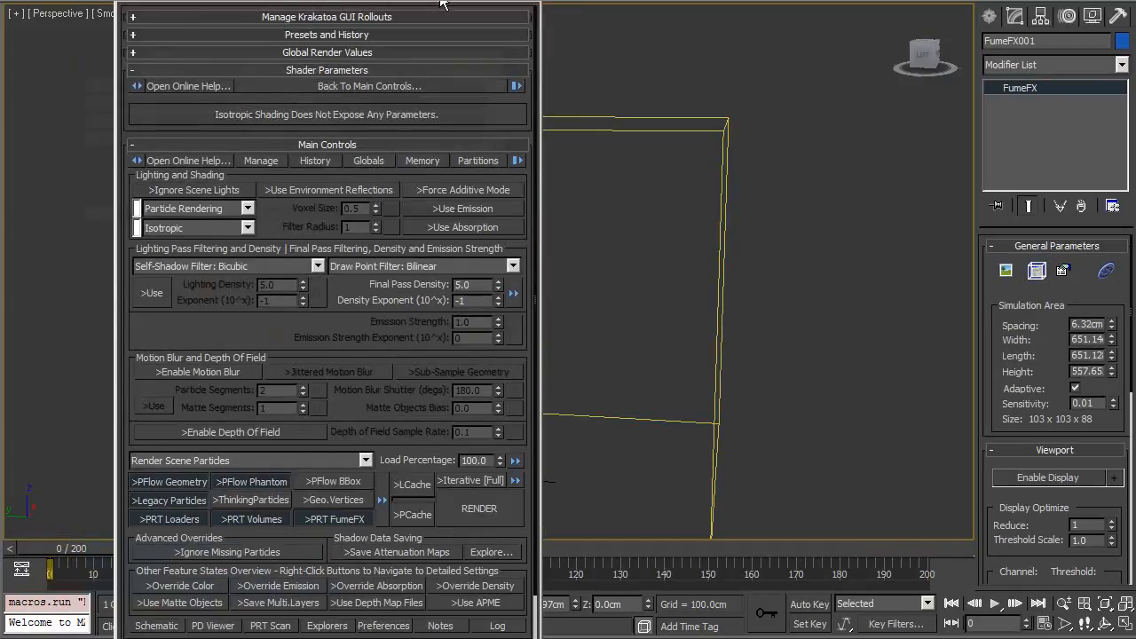
# Step: Create a PRT FumeFX object from the selected FumeFX simulation and close the Krakatoa log window
pyautogui.keyDown('alt'); pyautogui.moveTo(724, 376); pyautogui.dragTo(776, 335, button='middle'); pyautogui.keyUp('alt')
pyautogui.scroll(1, 776, 336)
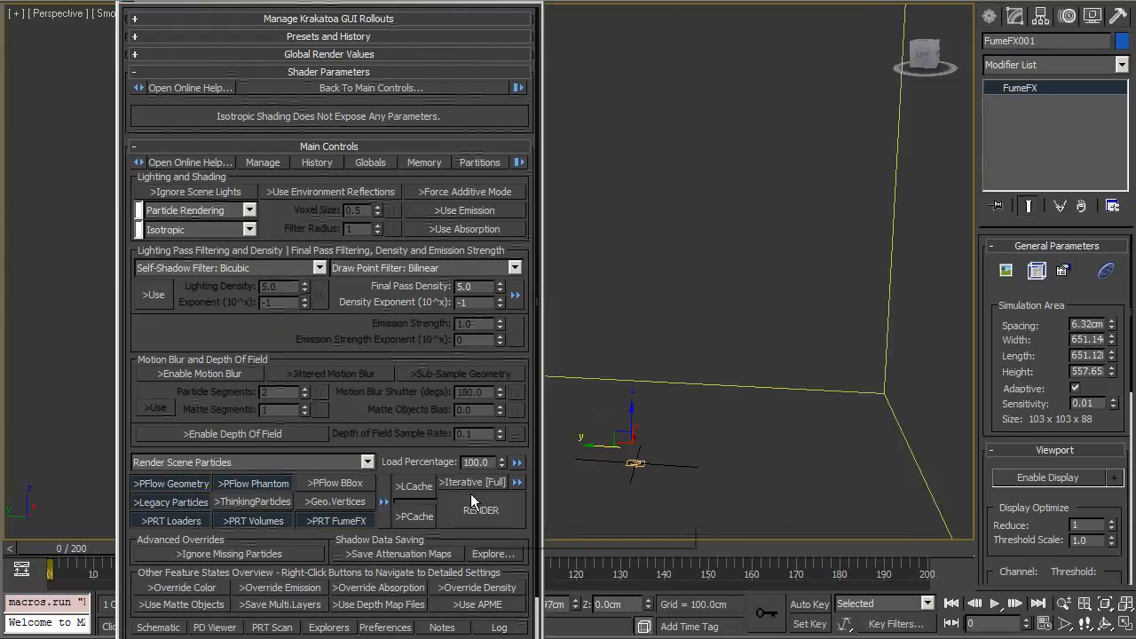
pyautogui.moveTo(424, 455); pyautogui.dragTo(308, 180)
pyautogui.scroll(2, 306, 167)
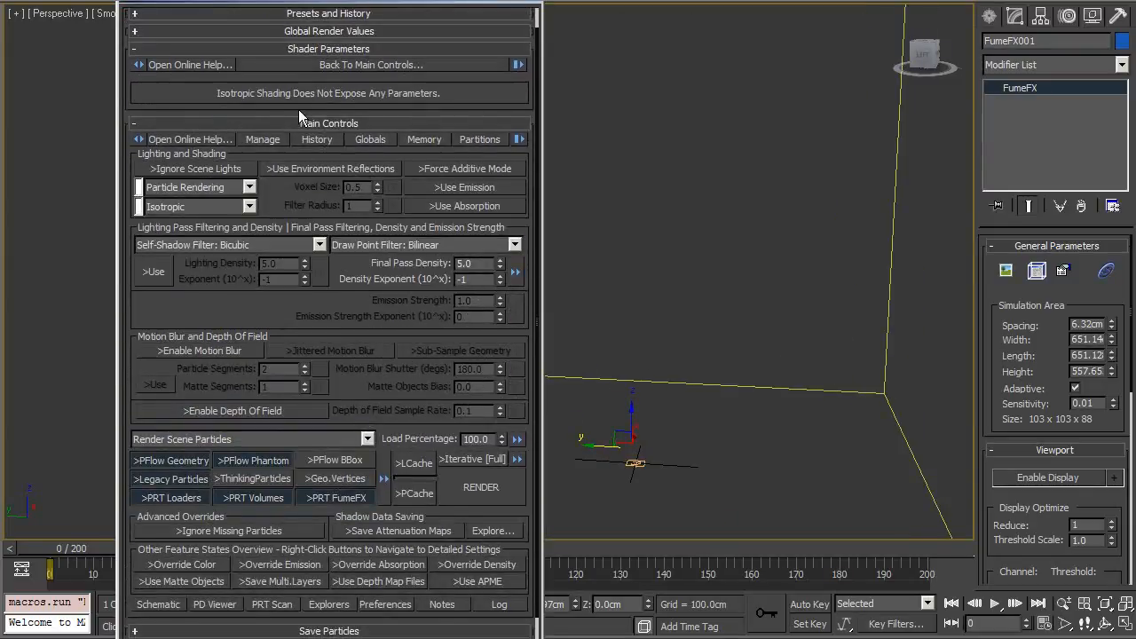
pyautogui.keyDown('alt'); pyautogui.moveTo(668, 373); pyautogui.dragTo(766, 383, button='middle'); pyautogui.keyUp('alt')
pyautogui.moveTo(431, 410); pyautogui.dragTo(420, 357)
pyautogui.moveTo(845, 169); pyautogui.dragTo(760, 121, button='middle')
pyautogui.scroll(3, 743, 222)
pyautogui.scroll(2, 709, 320)
pyautogui.moveTo(708, 320); pyautogui.dragTo(628, 274, button='middle')
pyautogui.scroll(-3, 711, 316)
pyautogui.moveTo(717, 258); pyautogui.dragTo(771, 217, button='middle')
pyautogui.scroll(2, 763, 208)
pyautogui.scroll(1, 771, 218)
pyautogui.click(738, 4)
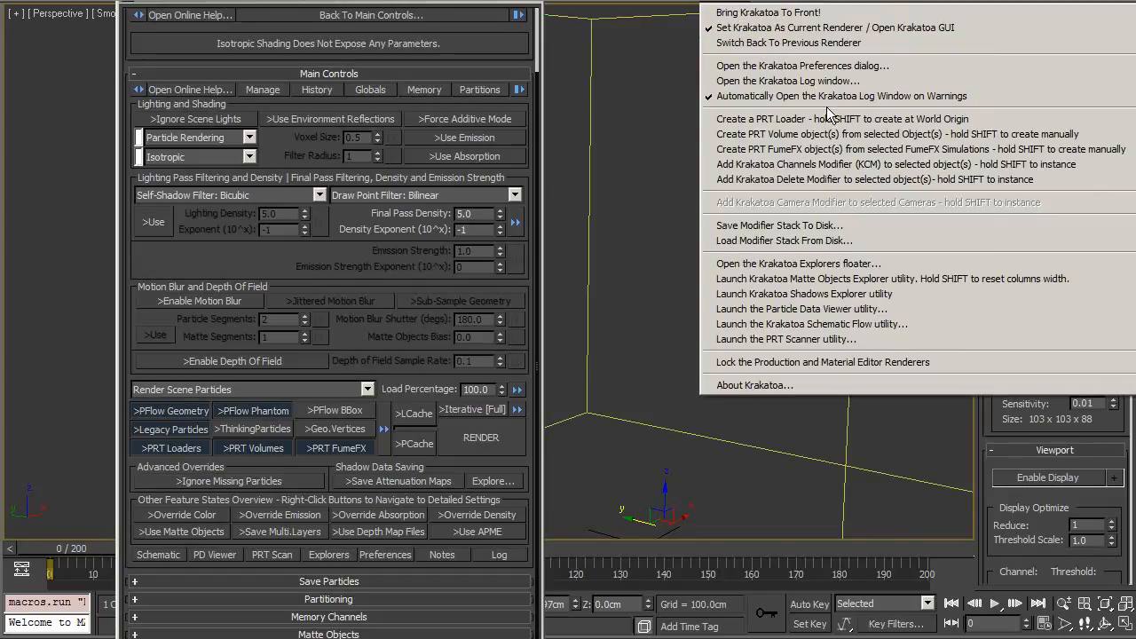
pyautogui.click(801, 149)
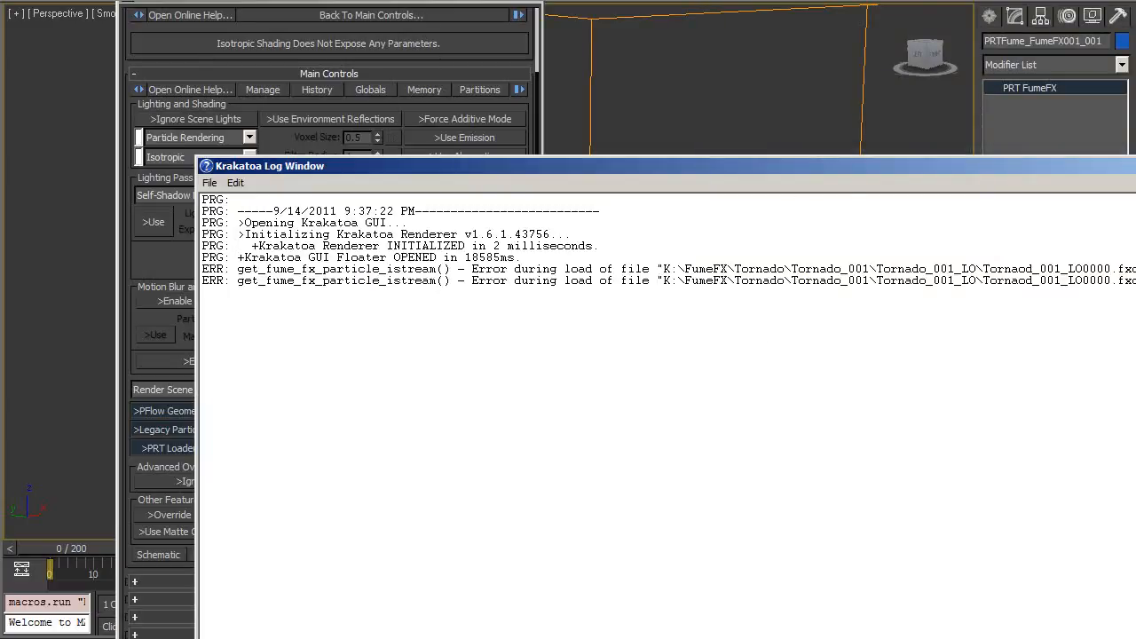
pyautogui.click(1135, 166)
# Step: Scrub the timeline to load the PRT FumeFX particle cloud in the viewport
pyautogui.keyDown('alt'); pyautogui.moveTo(682, 350); pyautogui.dragTo(761, 375, button='middle'); pyautogui.keyUp('alt')
pyautogui.scroll(-3, 735, 309)
pyautogui.scroll(-1, 735, 308)
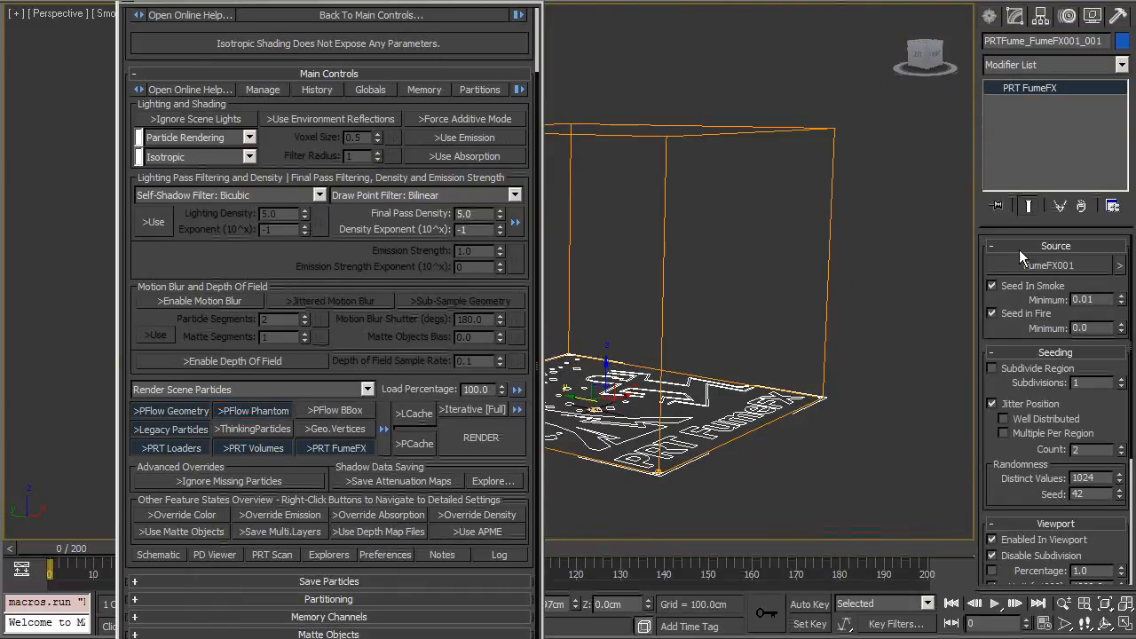
pyautogui.keyDown('alt'); pyautogui.moveTo(796, 326); pyautogui.dragTo(825, 330, button='middle'); pyautogui.keyUp('alt')
pyautogui.click(812, 337)
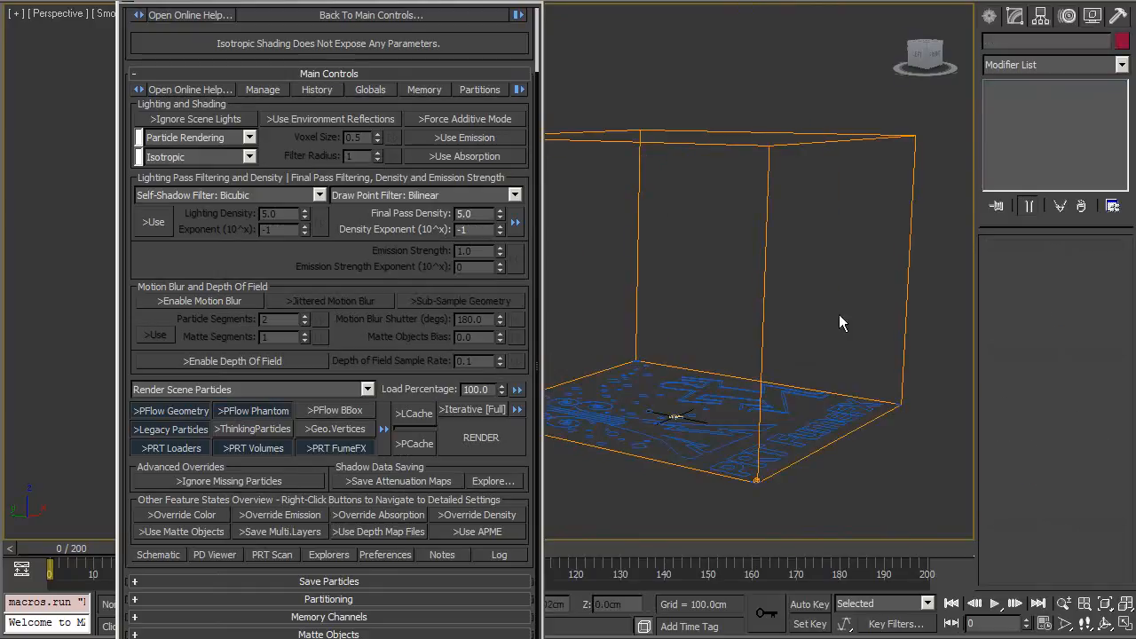
pyautogui.click(765, 307)
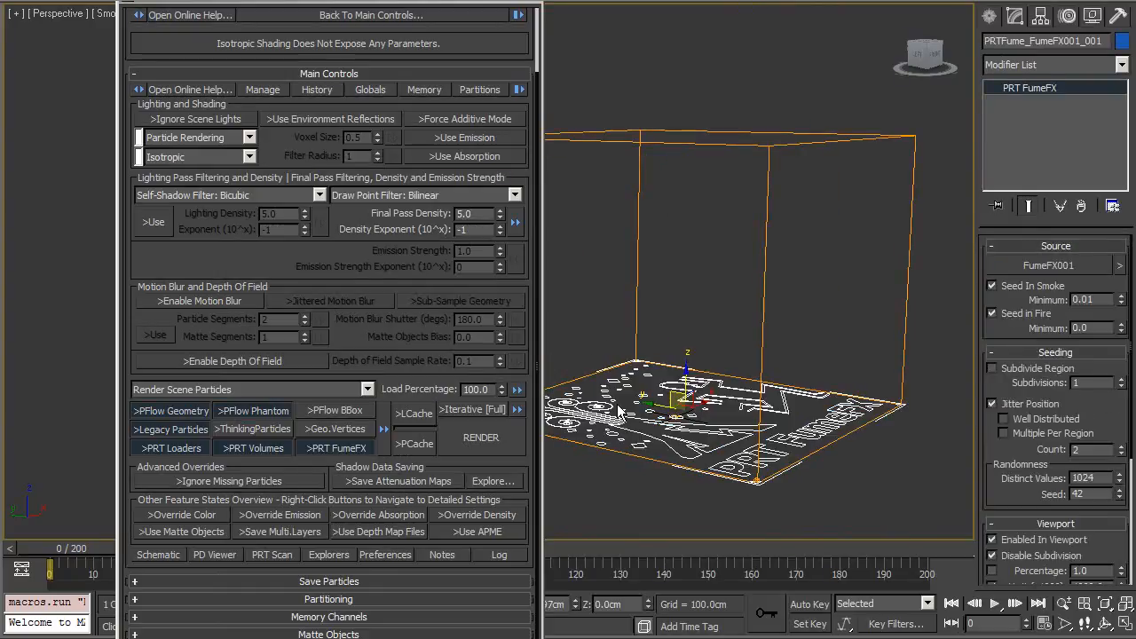
pyautogui.keyDown('alt'); pyautogui.moveTo(794, 323); pyautogui.dragTo(793, 345, button='middle'); pyautogui.keyUp('alt')
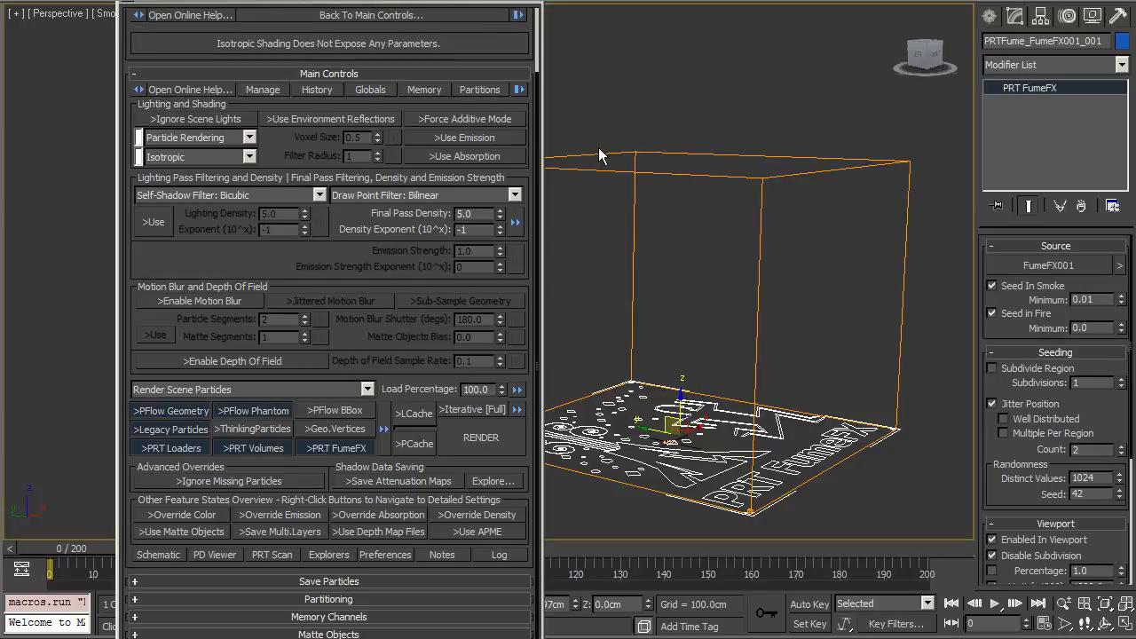
pyautogui.moveTo(607, 390); pyautogui.dragTo(477, 401, button='middle')
pyautogui.scroll(3, 359, 441)
pyautogui.moveTo(70, 548); pyautogui.dragTo(440, 536)
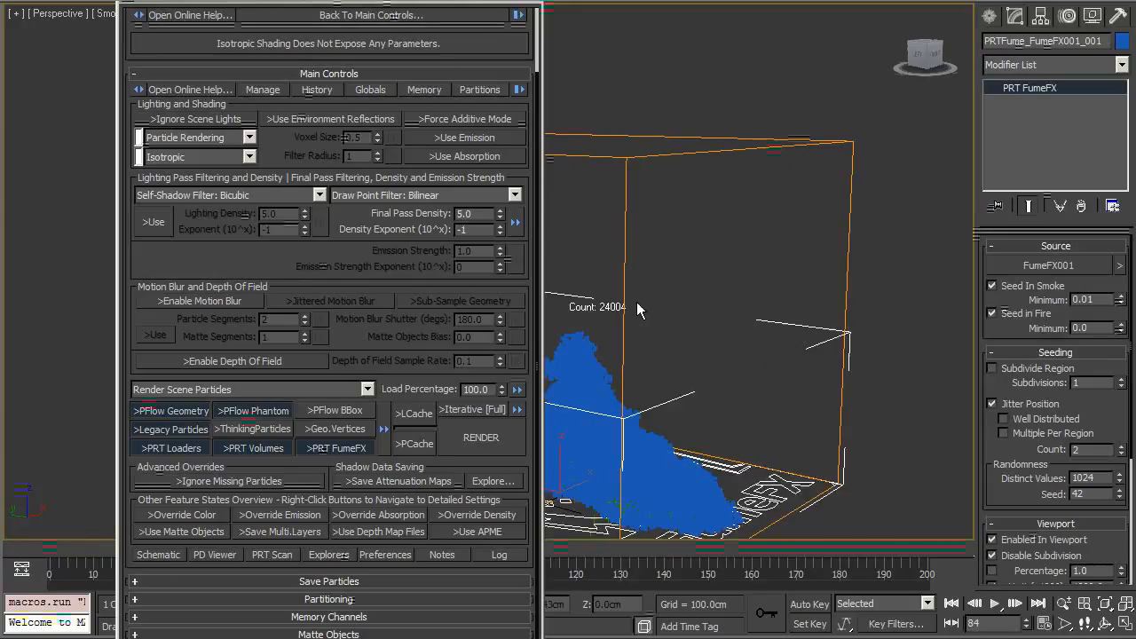
# Step: Zoom and orbit around the PRT FumeFX particle cloud to examine its shape
pyautogui.scroll(3, 627, 263)
pyautogui.scroll(6, 628, 264)
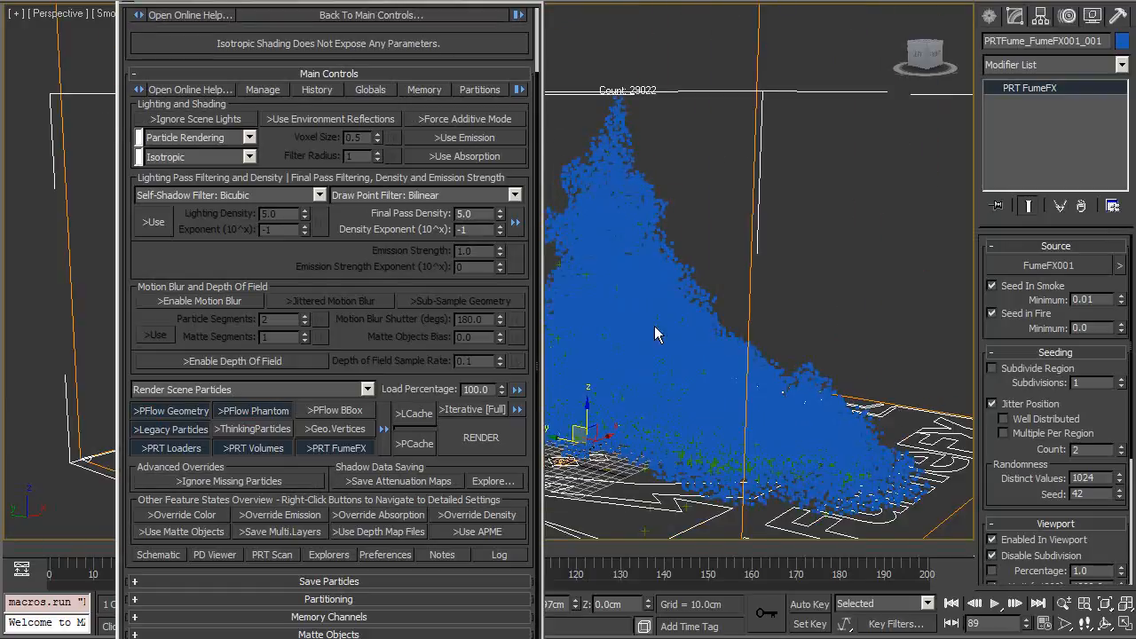
pyautogui.scroll(2, 657, 338)
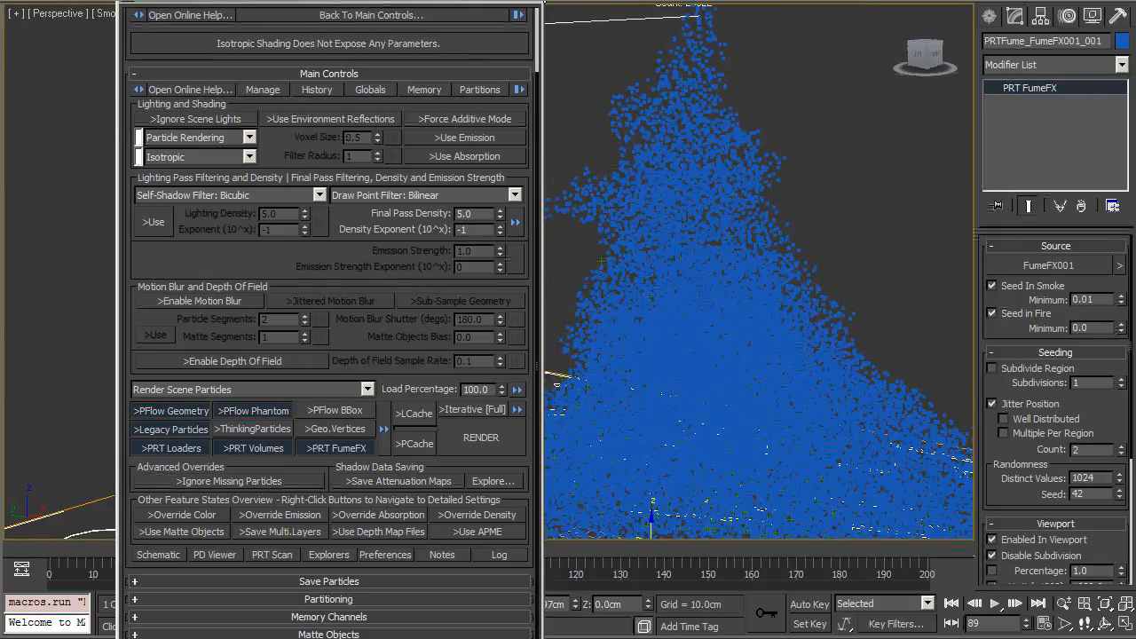
pyautogui.moveTo(486, 3); pyautogui.dragTo(430, 1)
pyautogui.moveTo(842, 122); pyautogui.dragTo(706, 189, button='middle')
pyautogui.scroll(5, 701, 192)
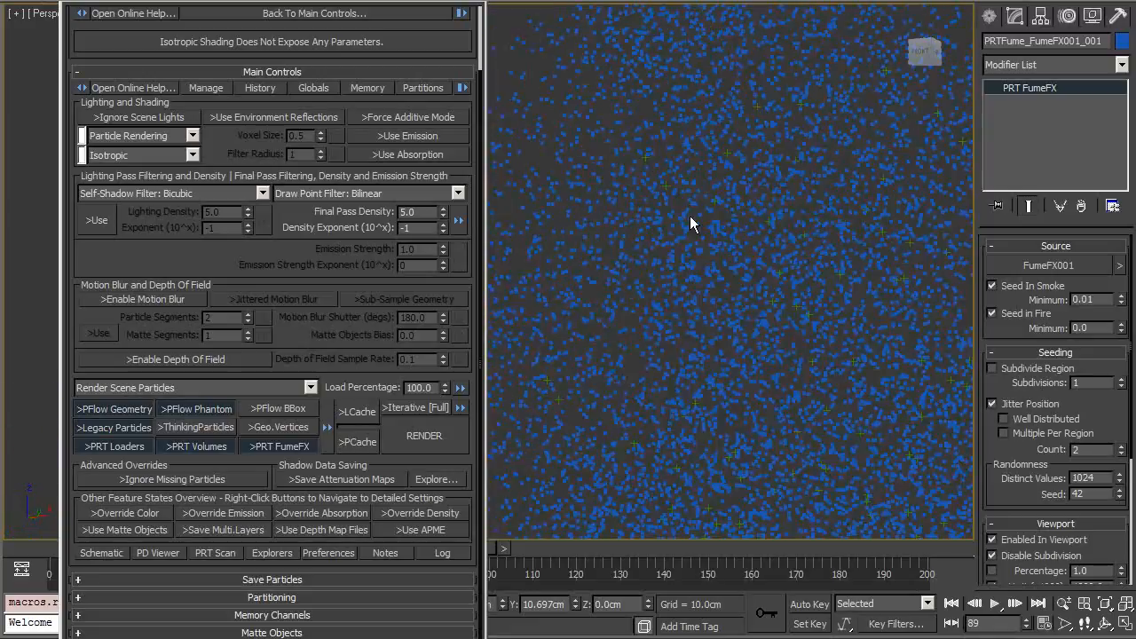
pyautogui.keyDown('alt'); pyautogui.moveTo(702, 250); pyautogui.dragTo(661, 284, button='middle'); pyautogui.keyUp('alt')
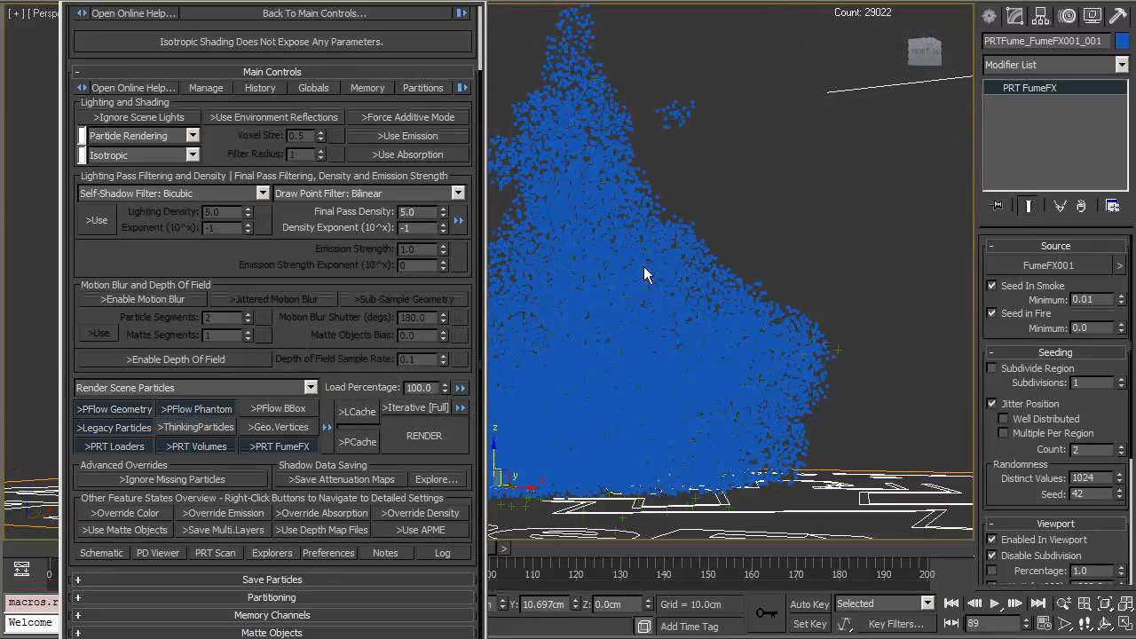
pyautogui.moveTo(430, 12); pyautogui.dragTo(320, 15)
pyautogui.keyDown('alt'); pyautogui.moveTo(655, 166); pyautogui.dragTo(521, 189, button='middle'); pyautogui.keyUp('alt')
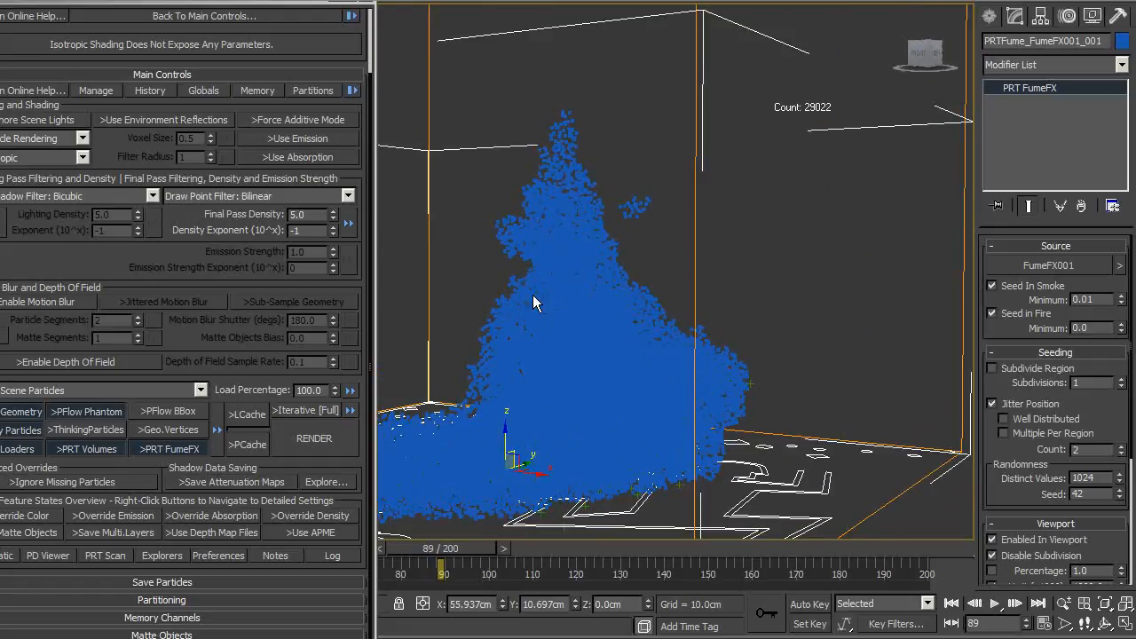
pyautogui.keyDown('alt'); pyautogui.moveTo(634, 378); pyautogui.dragTo(535, 167, button='middle'); pyautogui.keyUp('alt')
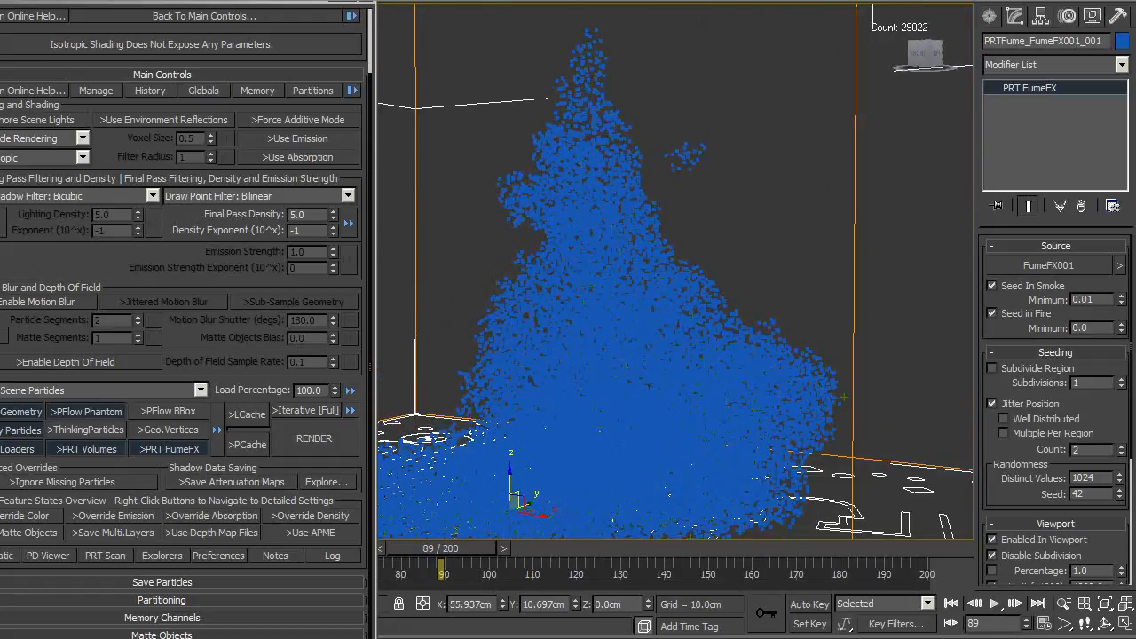
pyautogui.keyDown('alt'); pyautogui.moveTo(617, 478); pyautogui.dragTo(572, 359, button='middle'); pyautogui.keyUp('alt')
pyautogui.scroll(4, 563, 372)
pyautogui.scroll(-2, 497, 415)
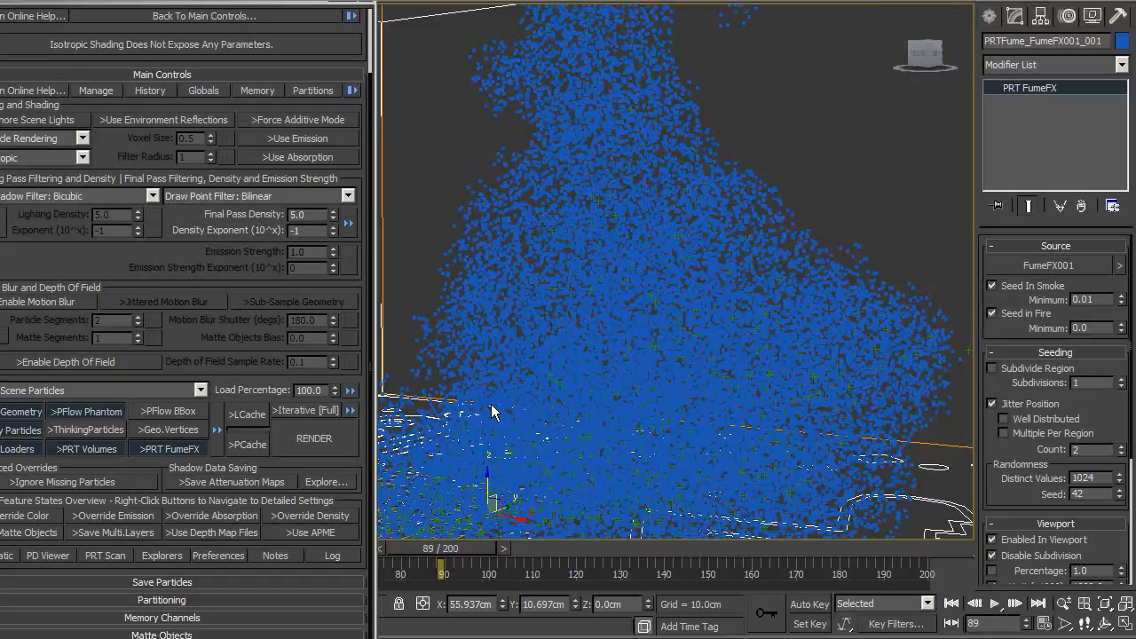
pyautogui.scroll(-3, 697, 257)
pyautogui.keyDown('alt'); pyautogui.moveTo(649, 278); pyautogui.dragTo(626, 351, button='middle'); pyautogui.keyUp('alt')
pyautogui.scroll(3, 625, 351)
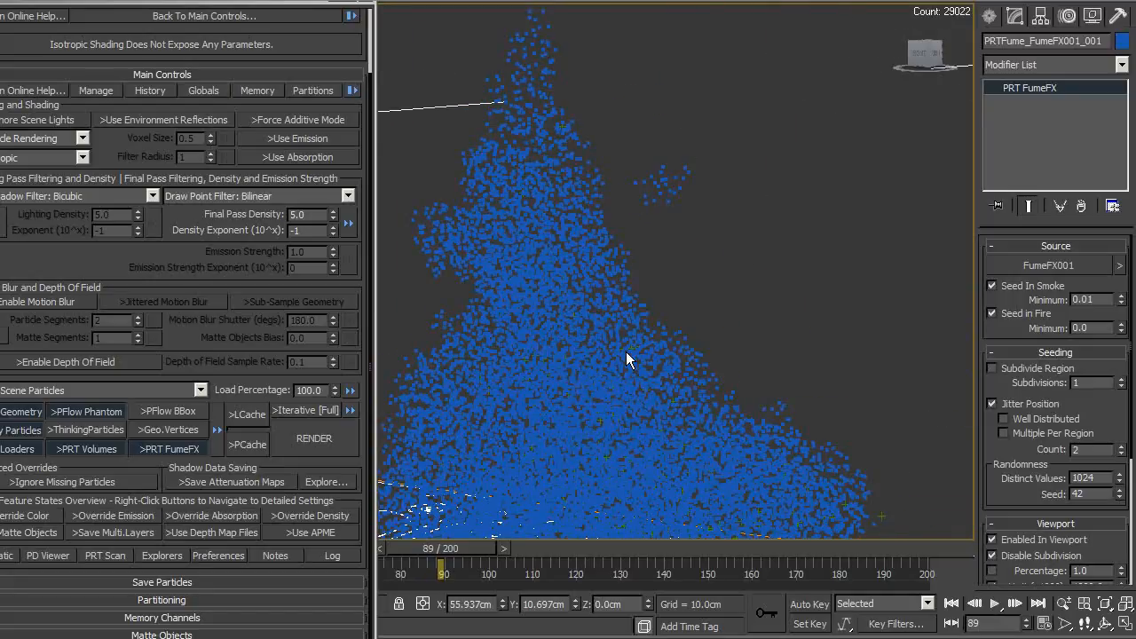
pyautogui.keyDown('alt'); pyautogui.moveTo(625, 359); pyautogui.dragTo(680, 242, button='middle'); pyautogui.keyUp('alt')
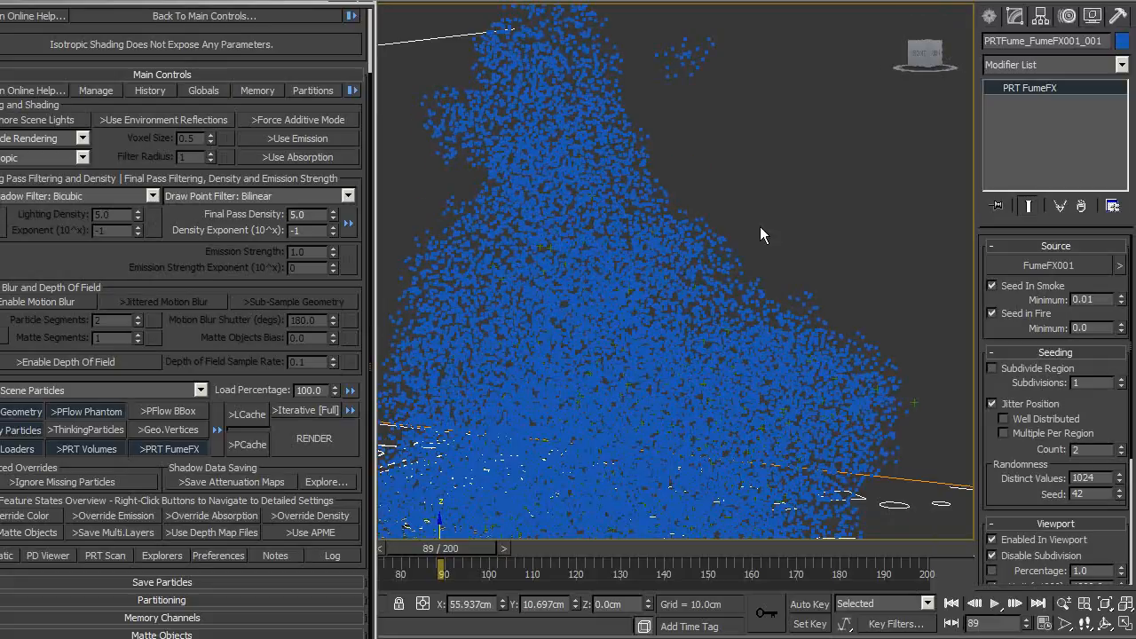
# Step: Select the PRT FumeFX object in the viewport and delete it
pyautogui.click(680, 356)
pyautogui.moveTo(680, 357); pyautogui.dragTo(751, 213, button='middle')
pyautogui.scroll(-3, 746, 246)
pyautogui.click(687, 276)
pyautogui.press('Delete')
# Step: Render the frame with Krakatoa, toggle the frame window's monochrome display, close it and move the floater aside
pyautogui.moveTo(688, 274); pyautogui.dragTo(671, 304, button='middle')
pyautogui.scroll(3, 671, 305)
pyautogui.click(320, 427)
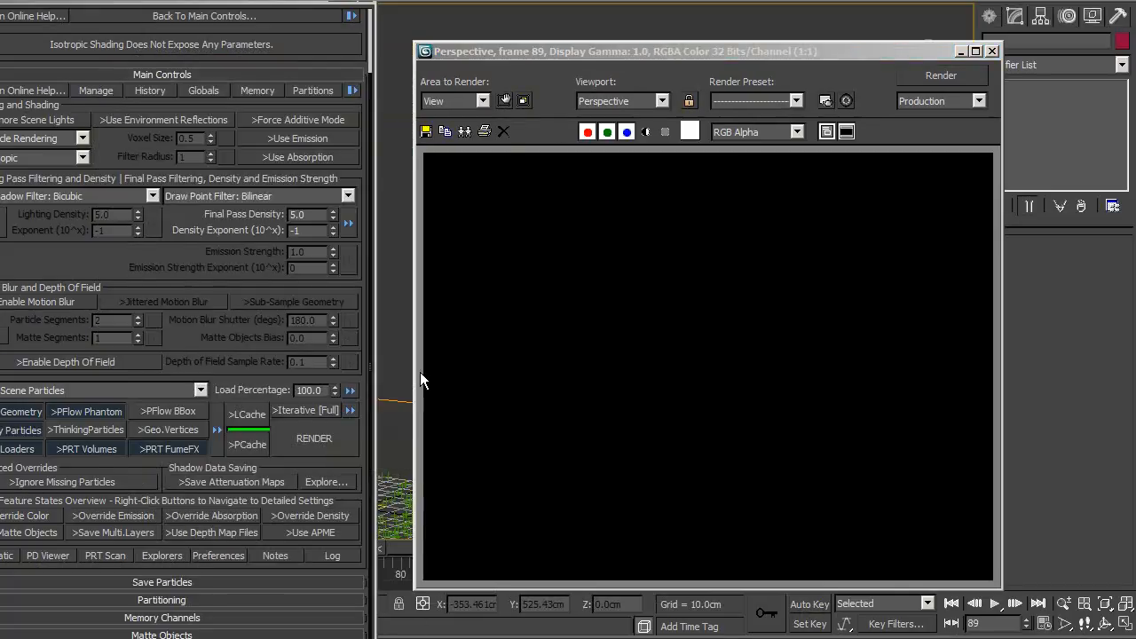
pyautogui.click(646, 132)
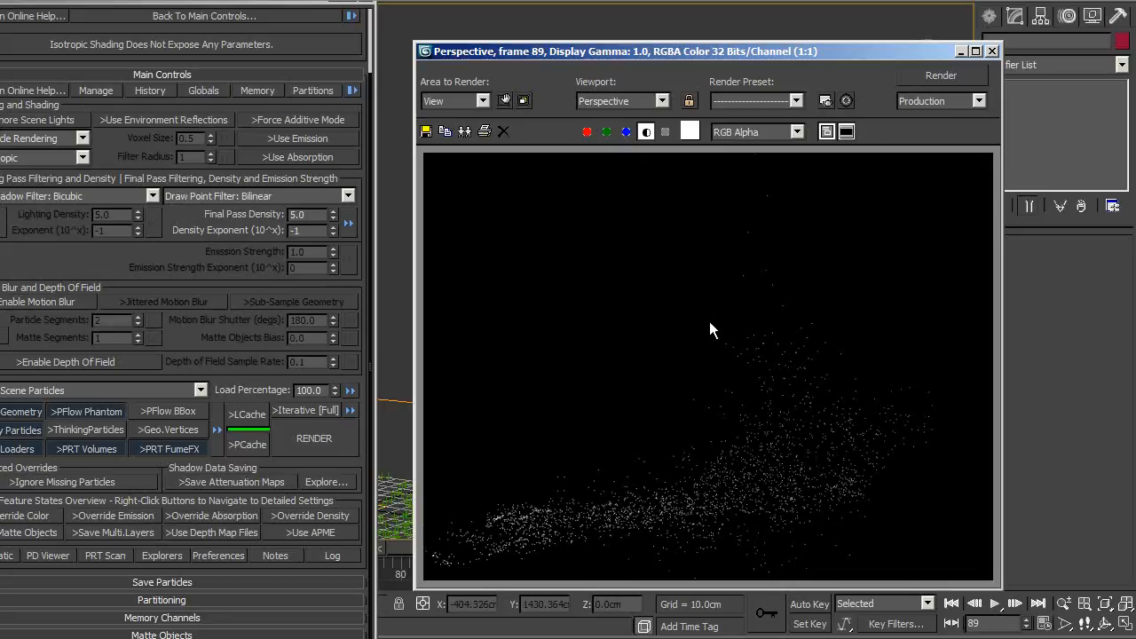
pyautogui.click(646, 133)
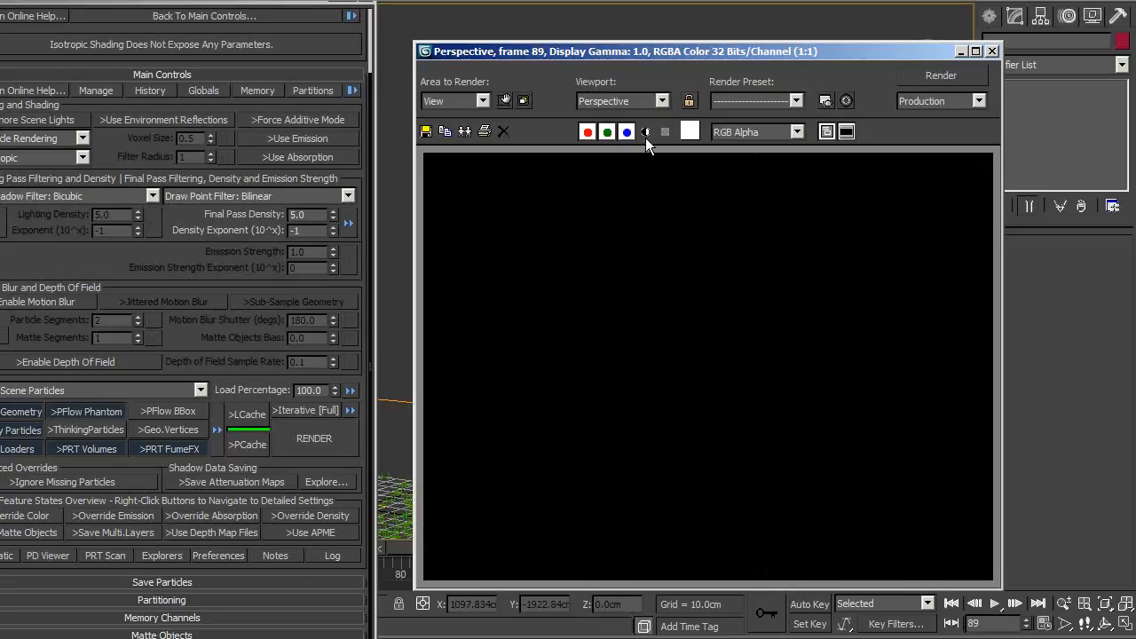
pyautogui.click(645, 138)
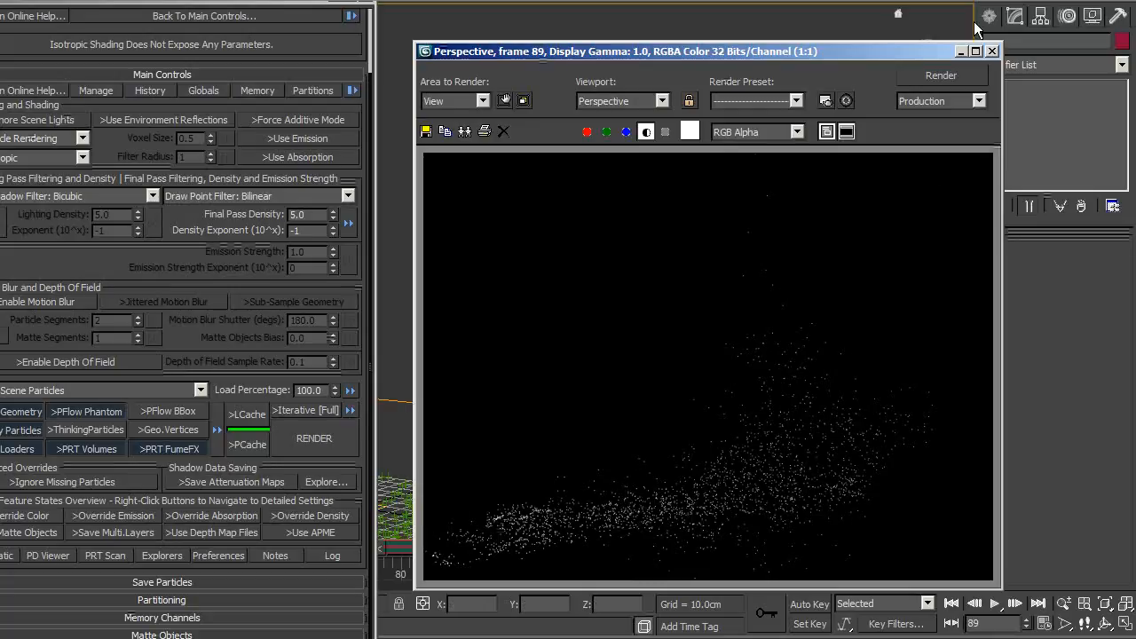
pyautogui.click(992, 51)
pyautogui.moveTo(195, 2); pyautogui.dragTo(301, 0)
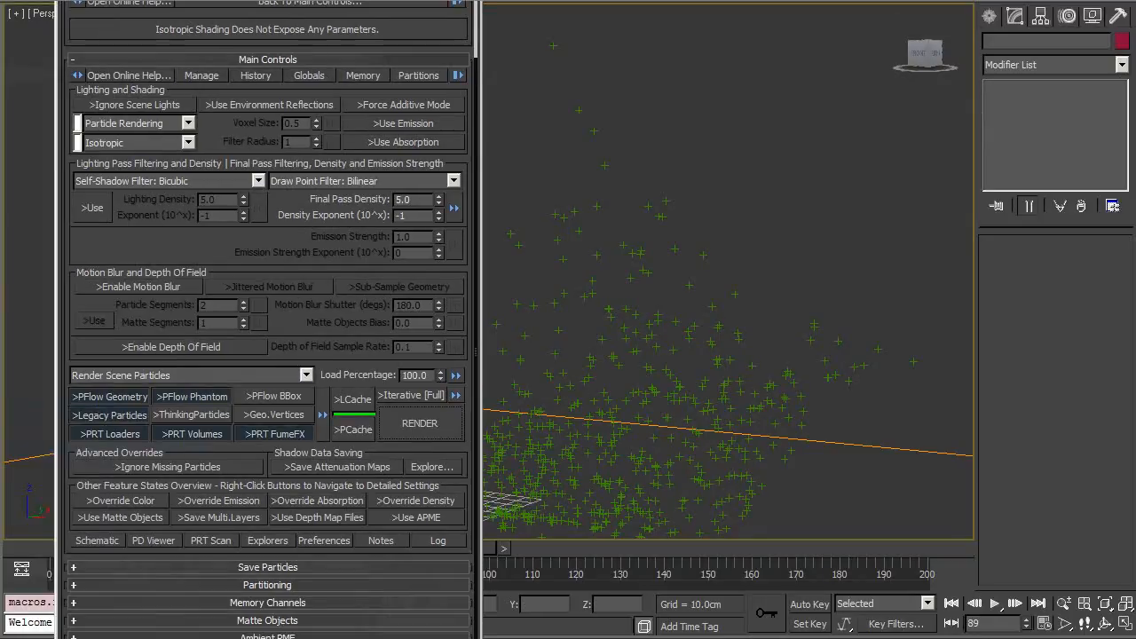
# Step: Enable Force Additive Mode in the Krakatoa floater
pyautogui.click(382, 105)
pyautogui.keyDown('alt'); pyautogui.moveTo(748, 329); pyautogui.dragTo(670, 213, button='middle'); pyautogui.keyUp('alt')
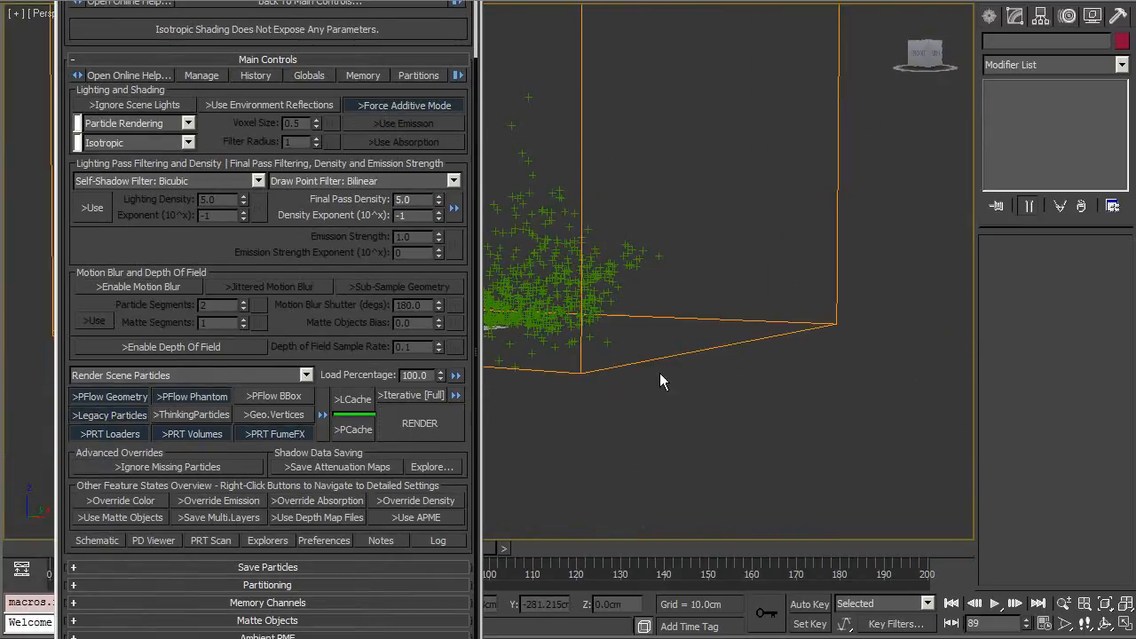
pyautogui.keyDown('alt'); pyautogui.moveTo(639, 364); pyautogui.dragTo(781, 432, button='middle'); pyautogui.keyUp('alt')
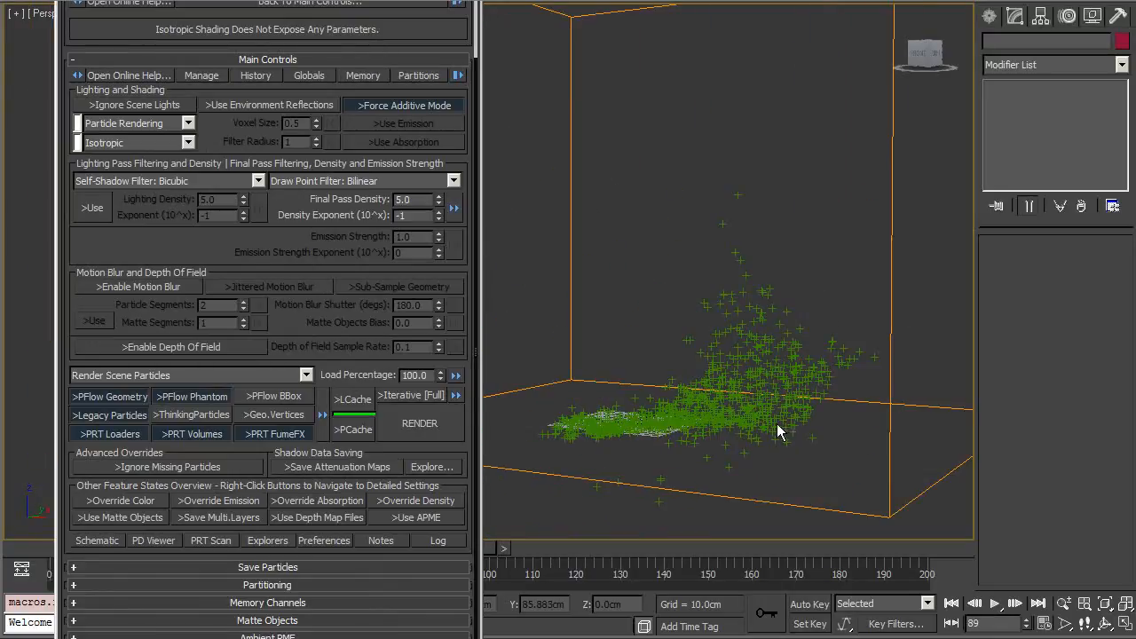
# Step: Select the PF Source and open its Particle View
pyautogui.click(619, 434)
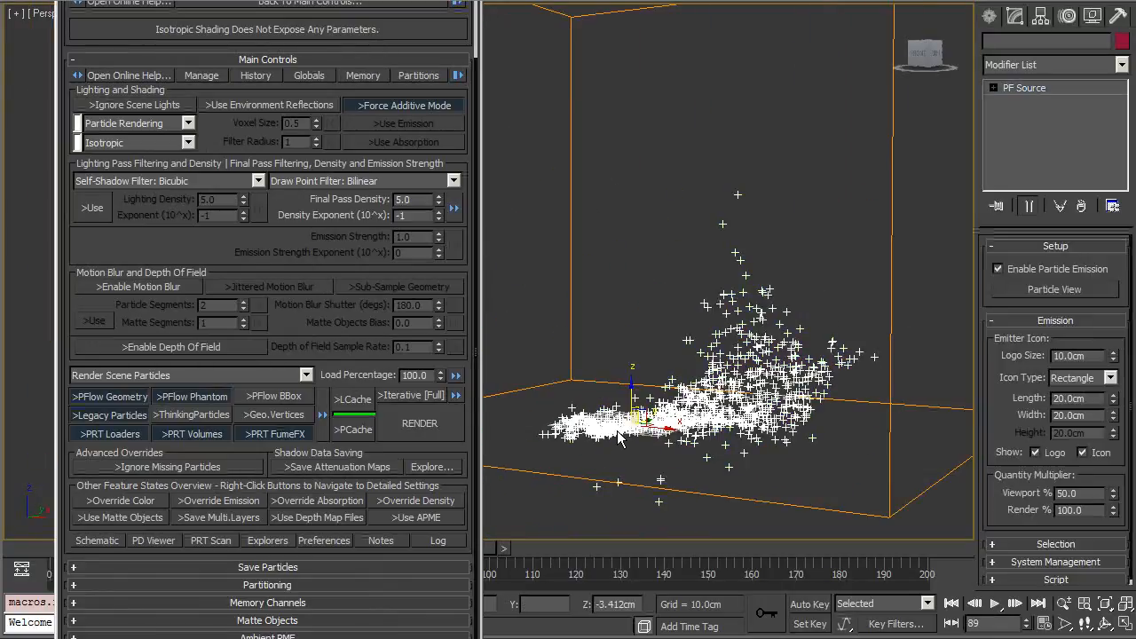
pyautogui.click(1034, 286)
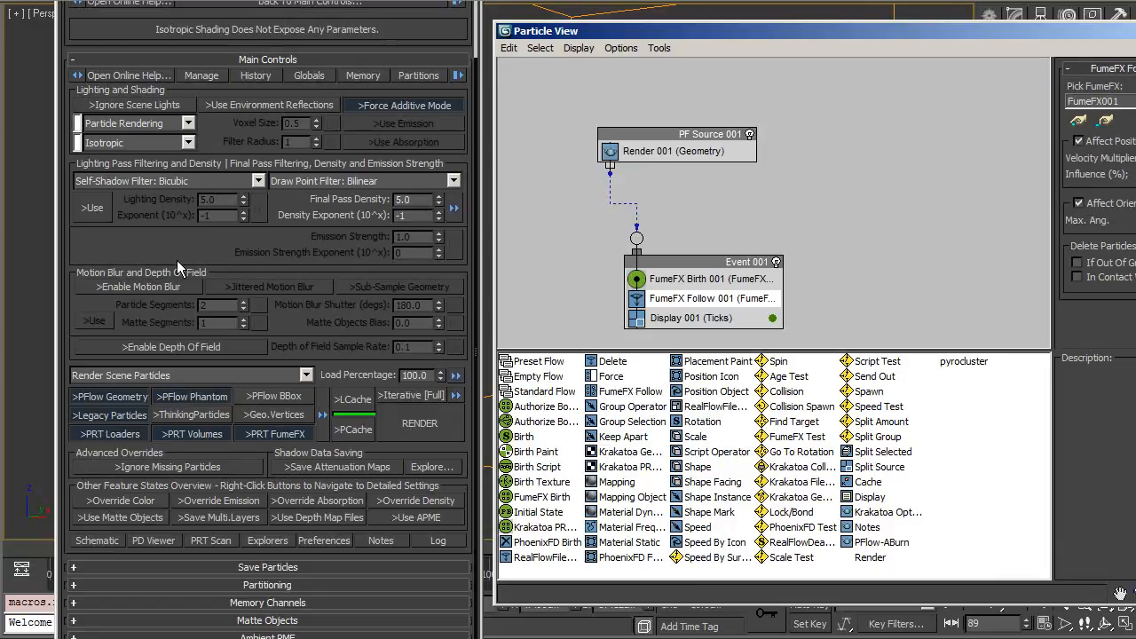
# Step: Switch the Krakatoa rendering mode from particle to Voxel Rendering
pyautogui.moveTo(175, 227); pyautogui.dragTo(177, 297)
pyautogui.click(169, 196)
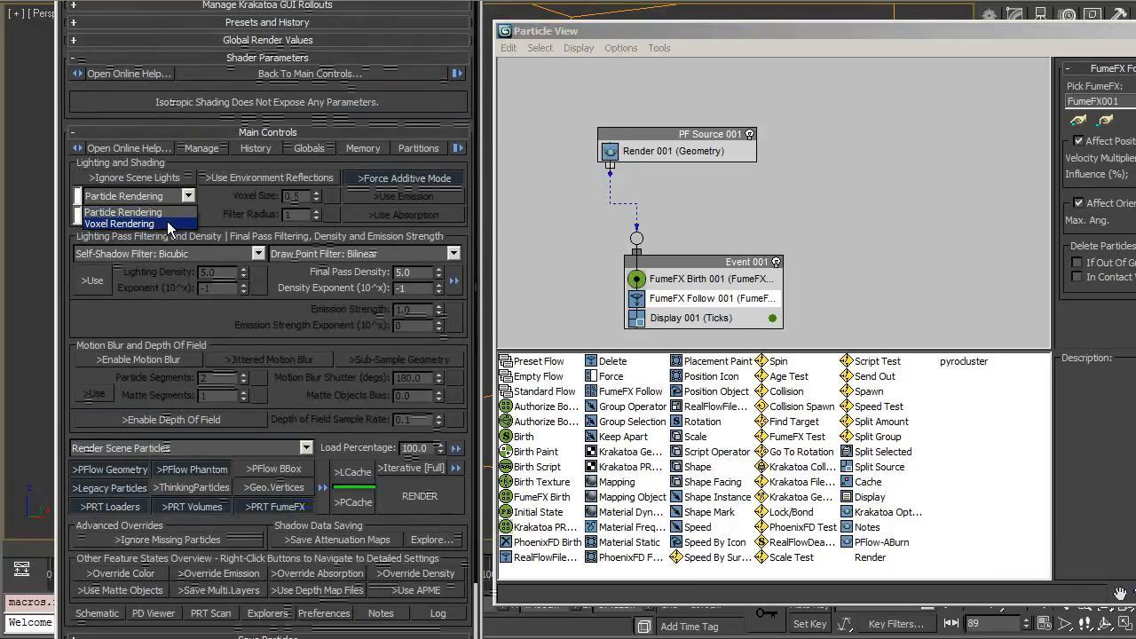
pyautogui.click(167, 224)
pyautogui.click(187, 197)
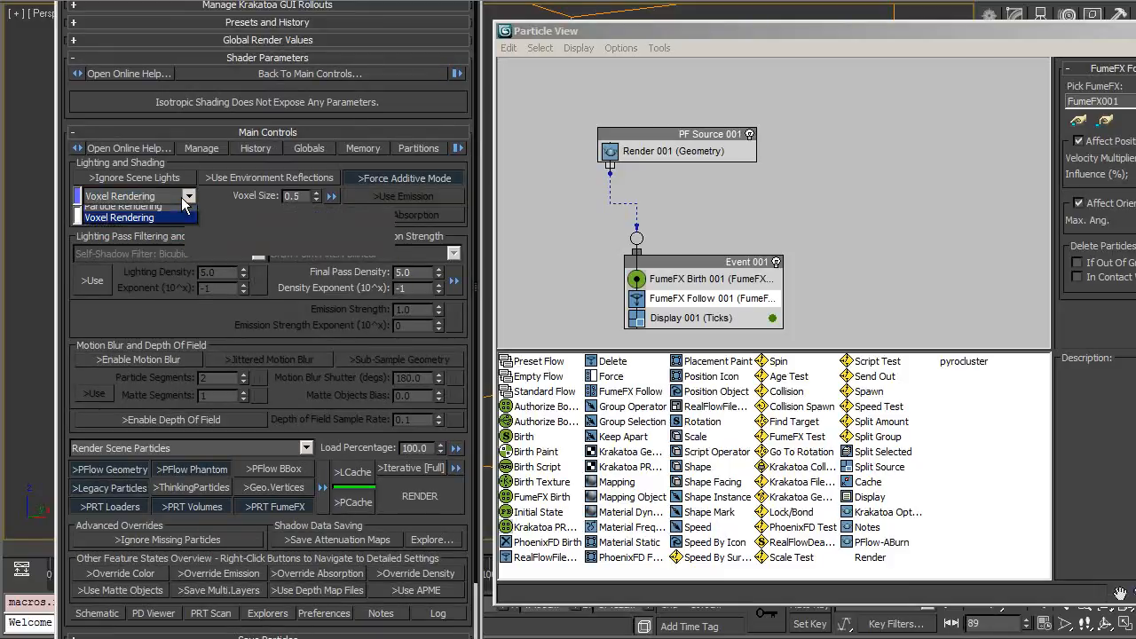
pyautogui.click(185, 208)
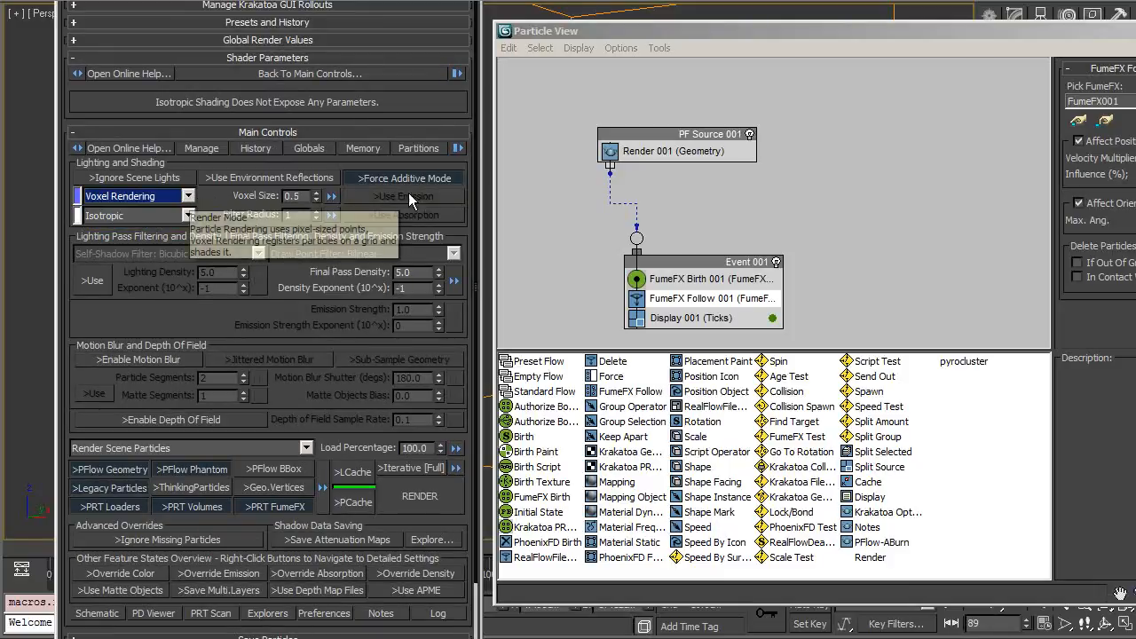
# Step: Go to frame 0 and set the PF Source viewport quantity multiplier to 0.1%
pyautogui.click(732, 278)
pyautogui.click(21, 556)
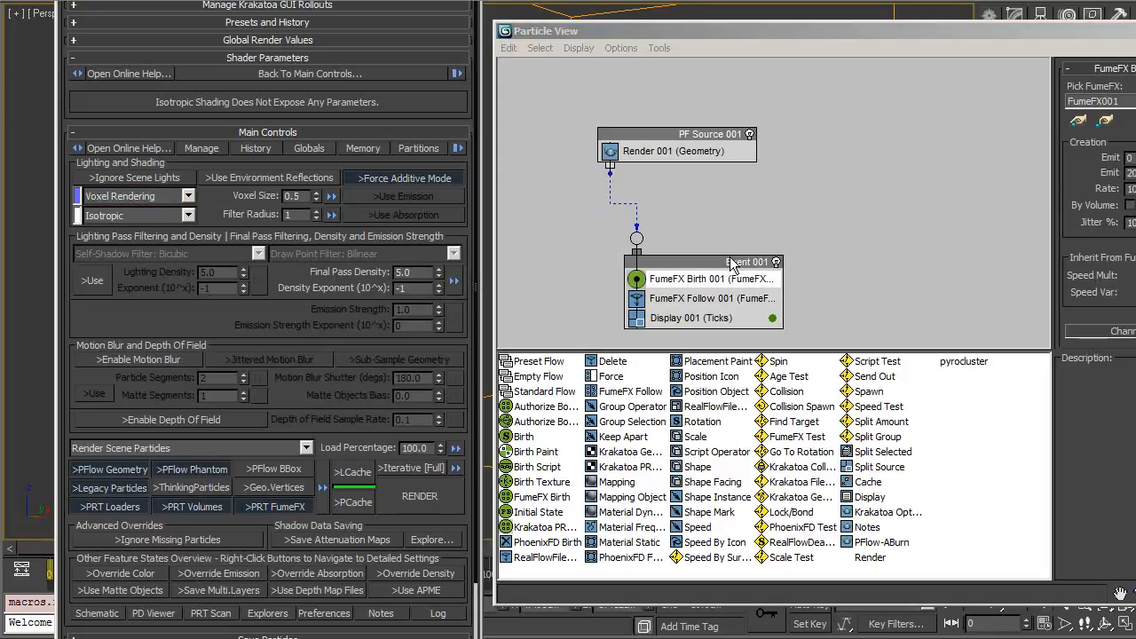
pyautogui.click(679, 152)
pyautogui.click(703, 138)
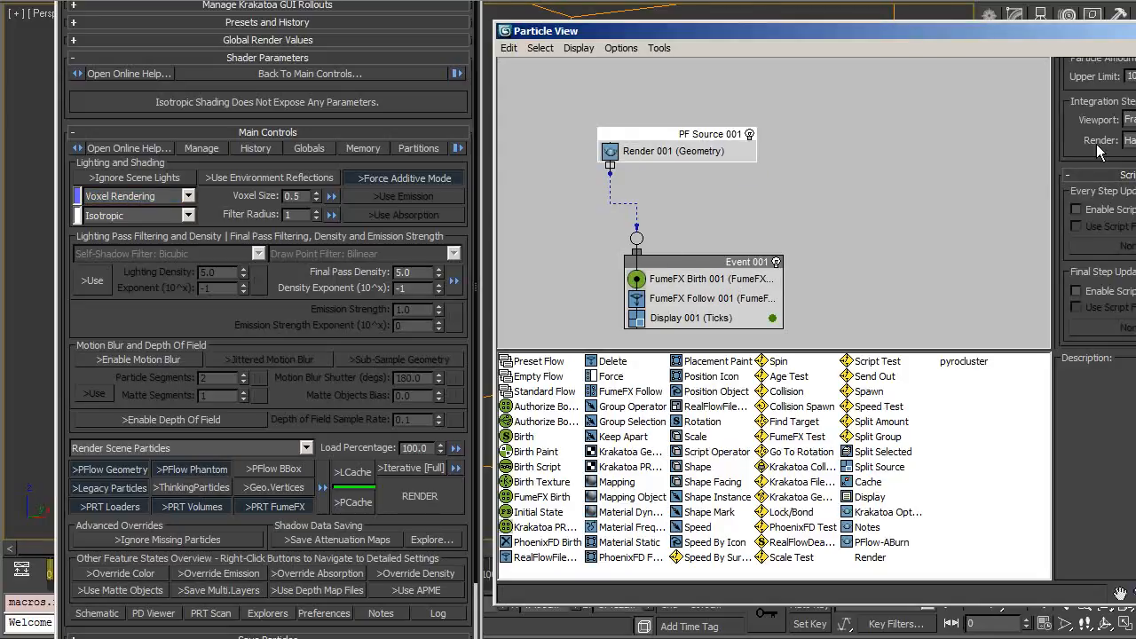
pyautogui.scroll(3, 1101, 152)
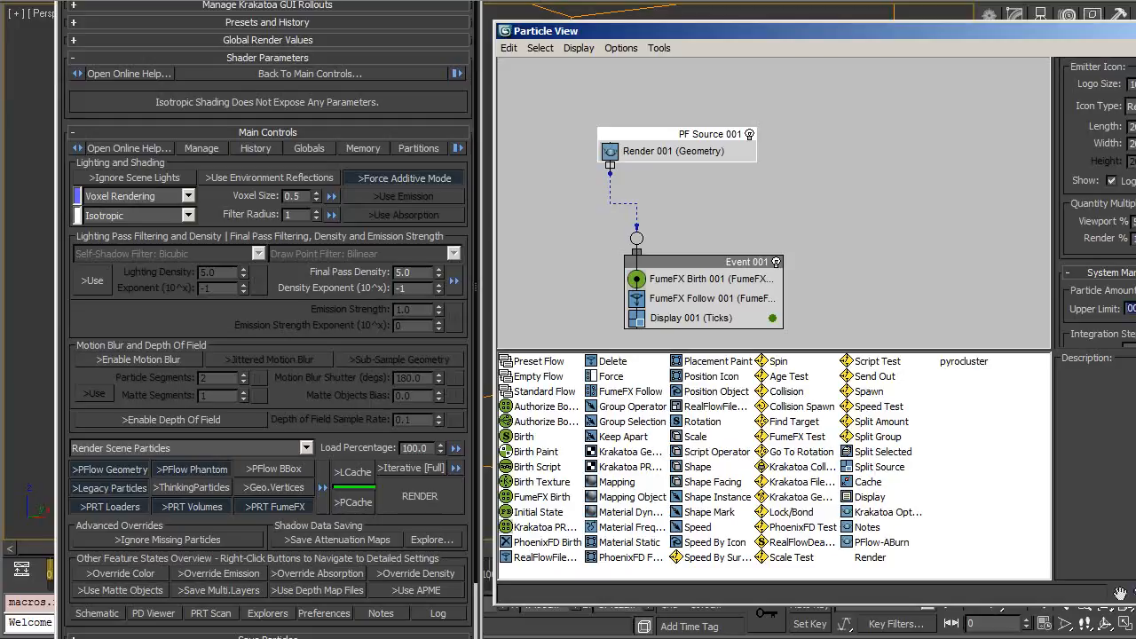
pyautogui.press('Return')
pyautogui.doubleClick(1135, 309)
pyautogui.moveTo(1081, 33); pyautogui.dragTo(1052, 149)
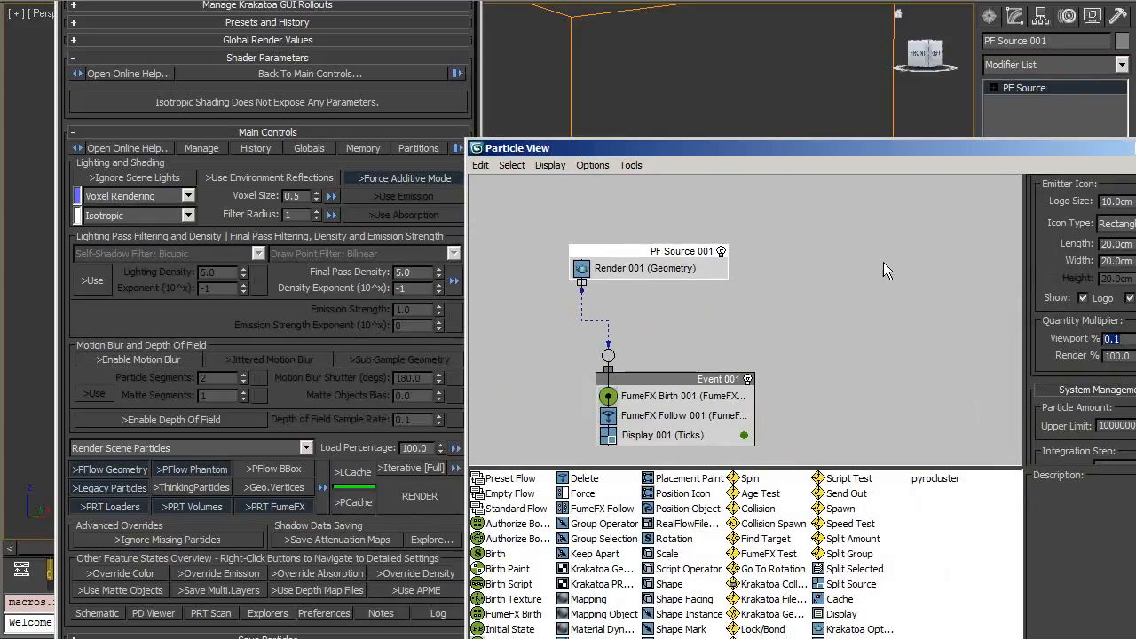
# Step: Review the FumeFX Birth emission rate and close Particle View
pyautogui.click(710, 397)
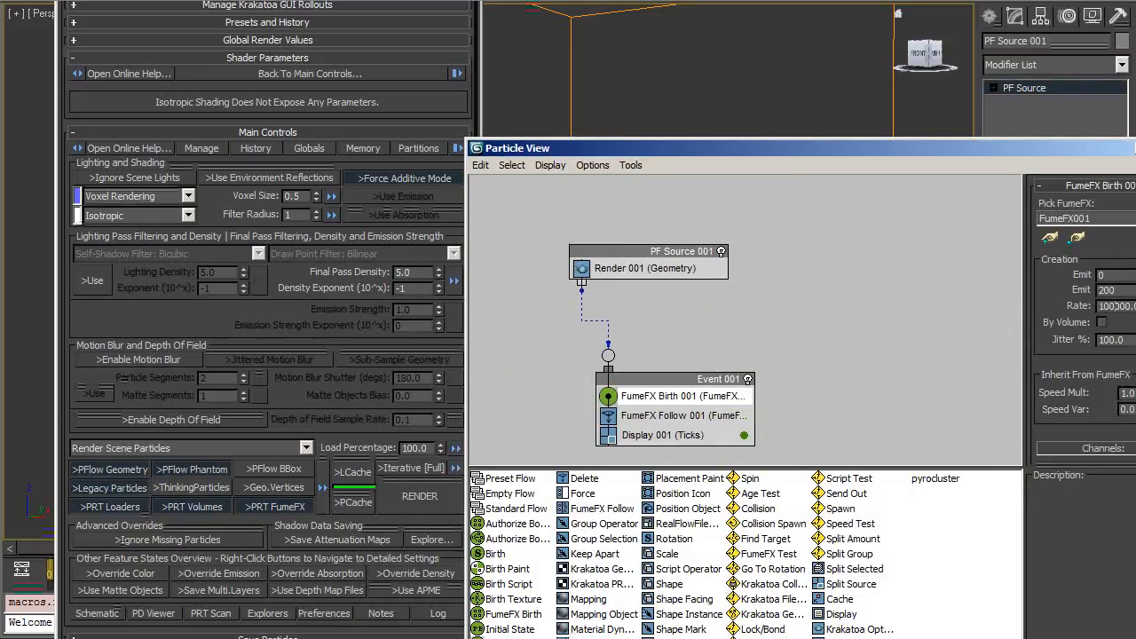
pyautogui.doubleClick(1123, 306)
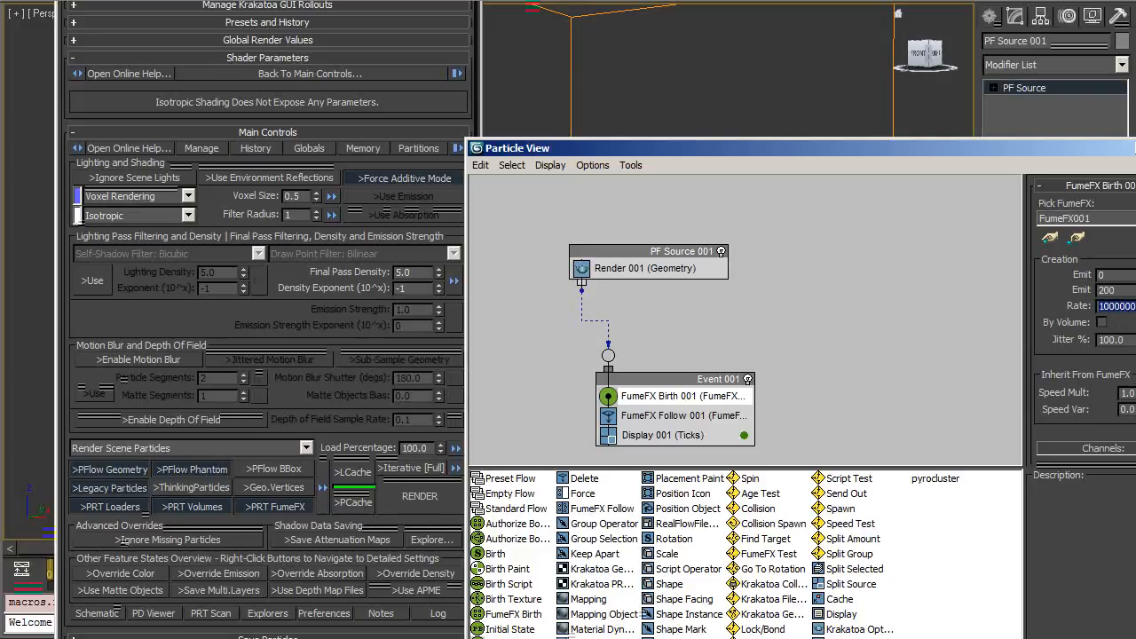
pyautogui.click(1135, 148)
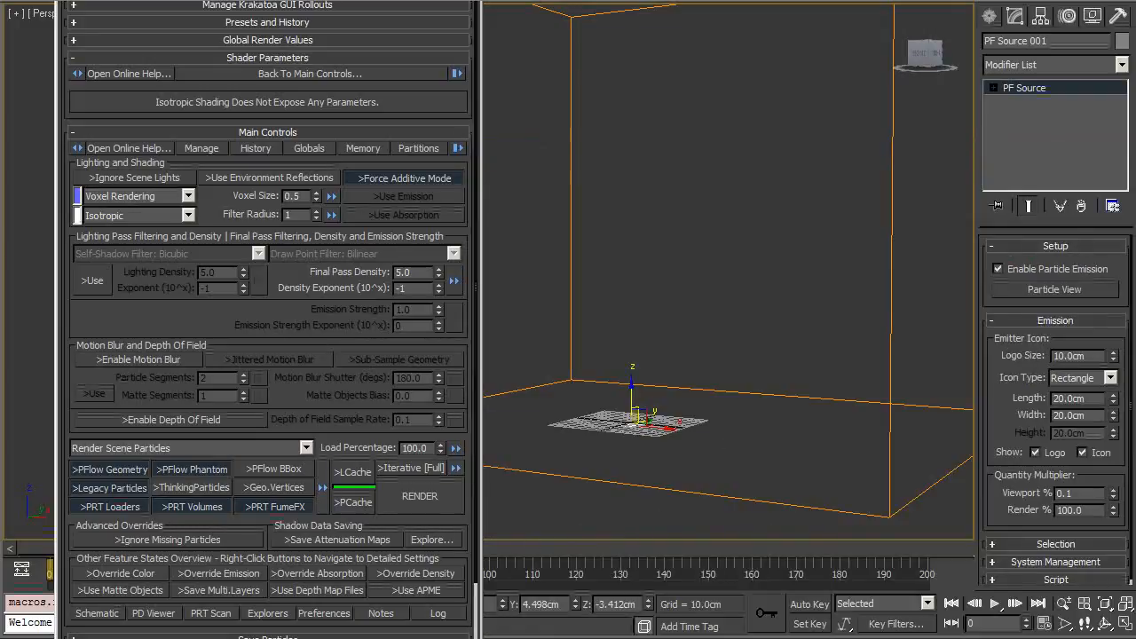
# Step: Scrub the timeline and orbit the viewport to inspect the Particle Flow particles around frame 36
pyautogui.moveTo(229, 0); pyautogui.dragTo(978, 2)
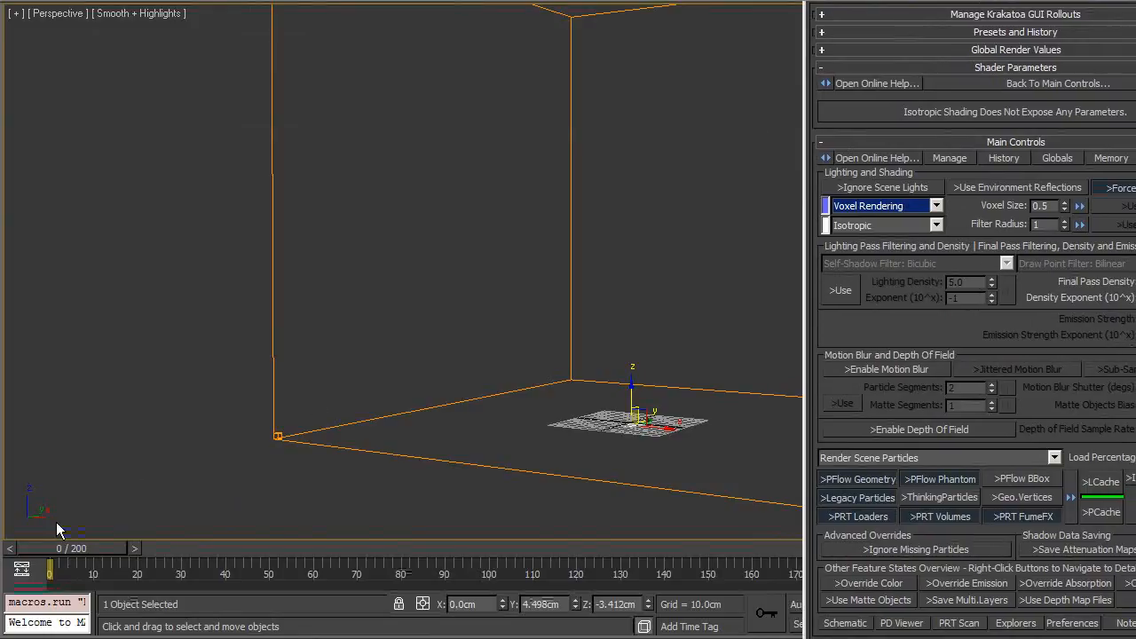
pyautogui.moveTo(92, 544); pyautogui.dragTo(391, 545)
pyautogui.moveTo(587, 288); pyautogui.dragTo(520, 274, button='middle')
pyautogui.scroll(3, 520, 276)
pyautogui.scroll(1, 517, 281)
pyautogui.keyDown('alt'); pyautogui.moveTo(529, 343); pyautogui.dragTo(392, 359, button='middle'); pyautogui.keyUp('alt')
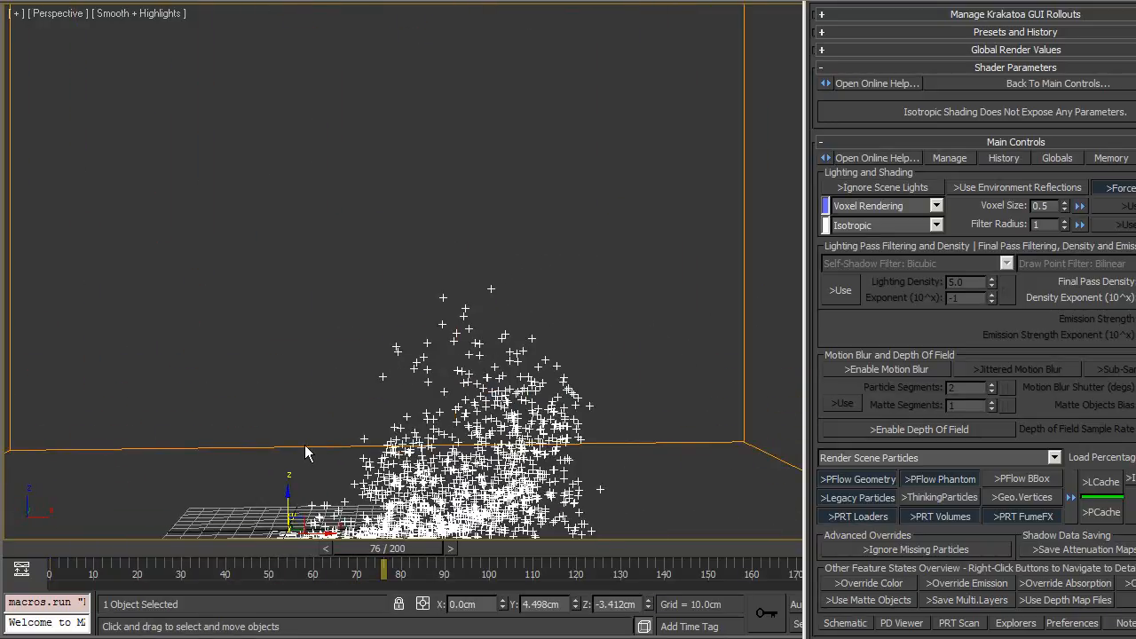
pyautogui.moveTo(88, 550); pyautogui.dragTo(284, 554)
pyautogui.moveTo(440, 421); pyautogui.dragTo(443, 346, button='middle')
pyautogui.moveTo(60, 569); pyautogui.dragTo(196, 542)
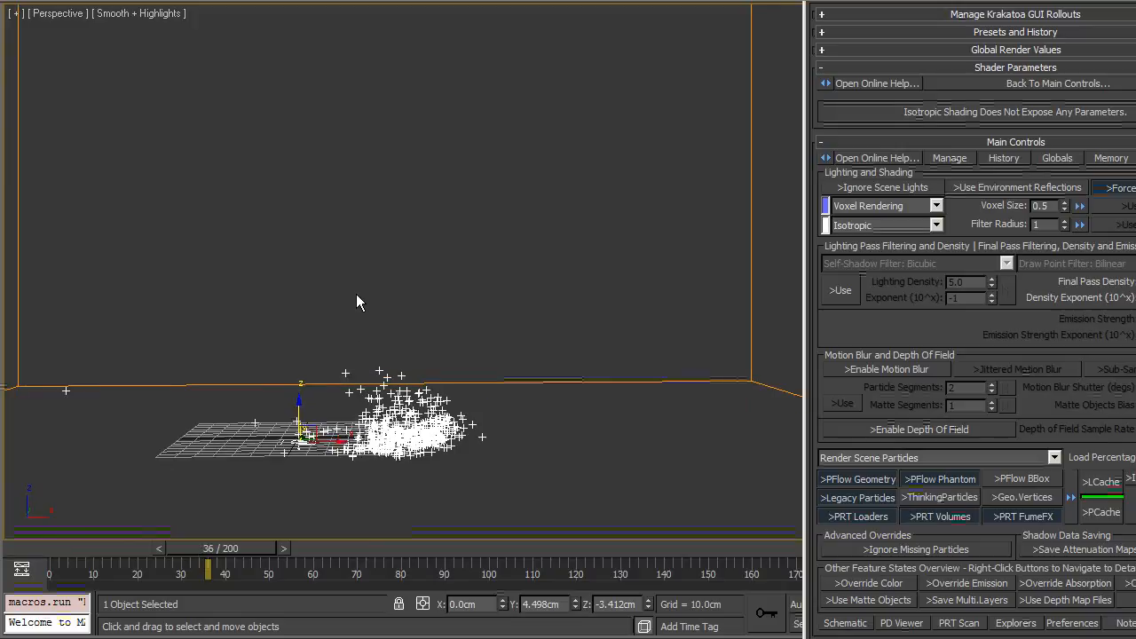
pyautogui.scroll(3, 357, 295)
pyautogui.moveTo(460, 373); pyautogui.dragTo(507, 286, button='middle')
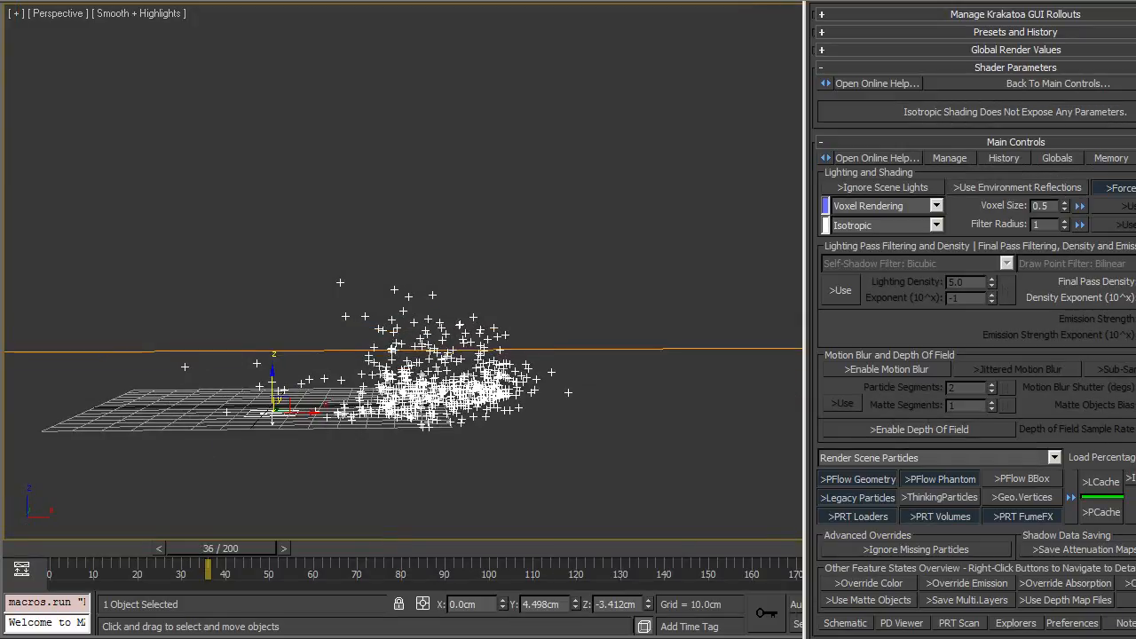
# Step: Render frame 36 with Krakatoa voxel rendering, adjust the frame window's channel display, and close it
pyautogui.hotkey('shift', 'q')
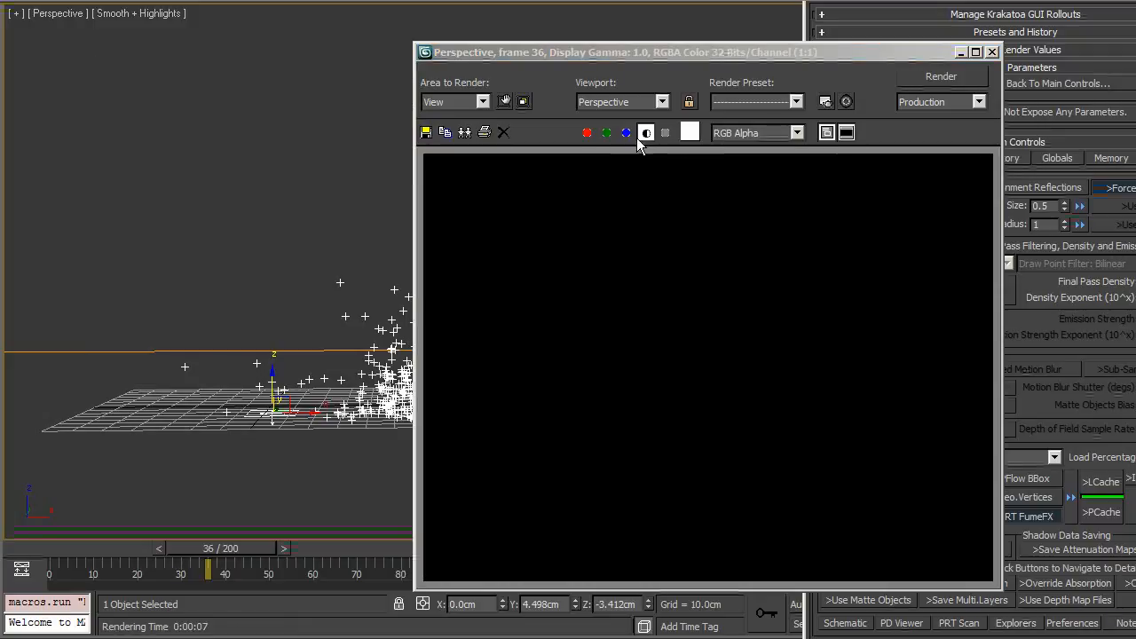
pyautogui.click(590, 134)
pyautogui.click(645, 135)
pyautogui.click(645, 134)
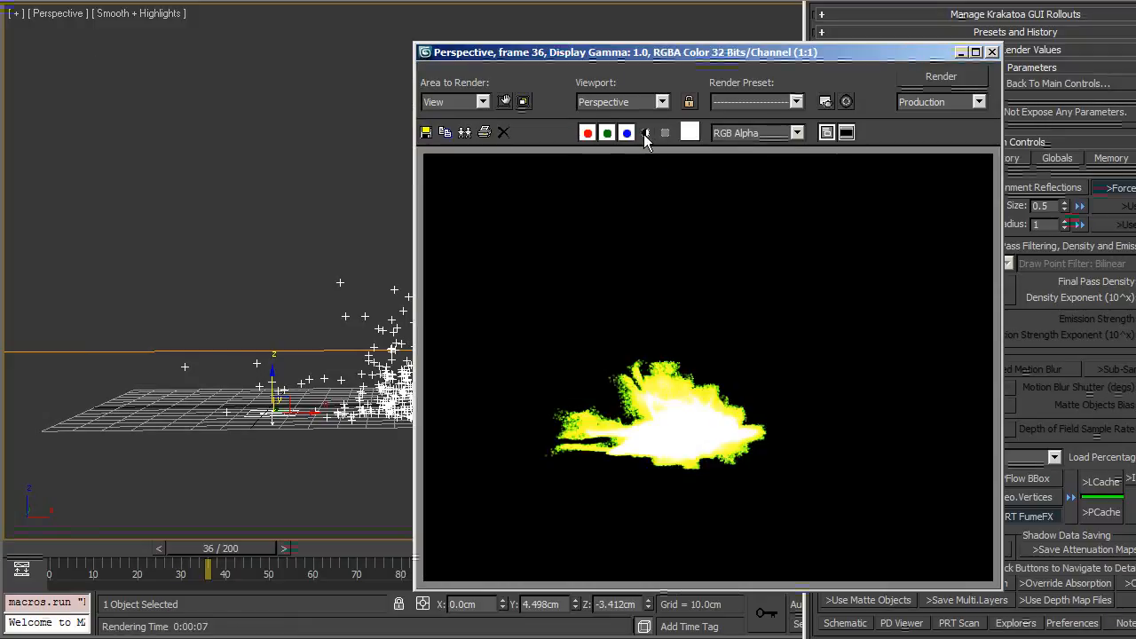
pyautogui.moveTo(664, 55); pyautogui.dragTo(571, 33)
pyautogui.click(552, 110)
pyautogui.click(553, 110)
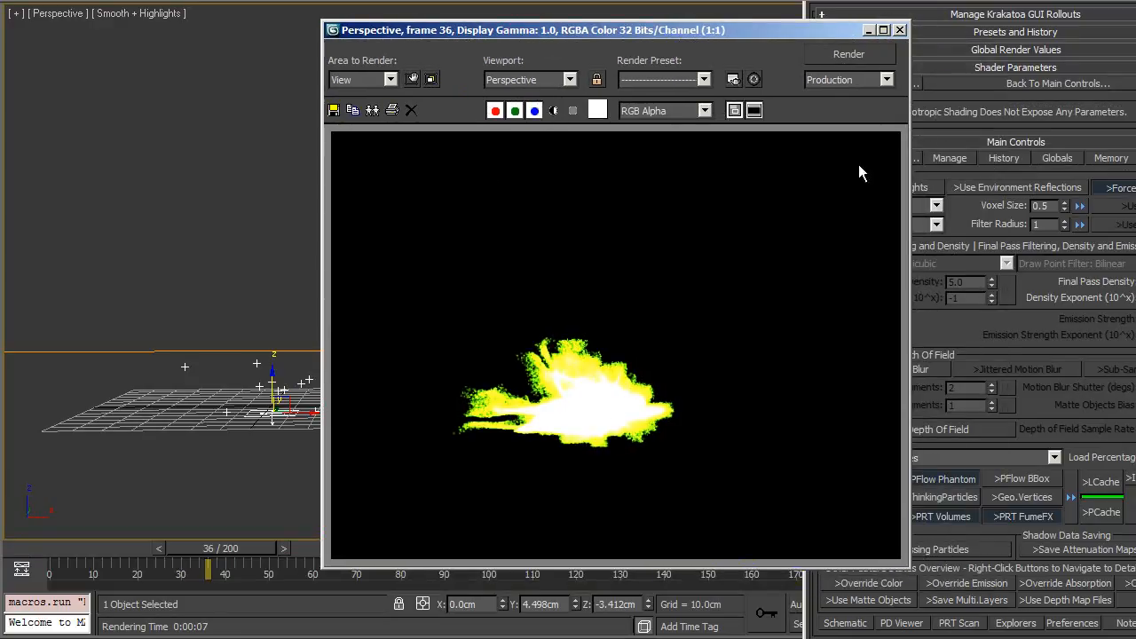
pyautogui.click(898, 31)
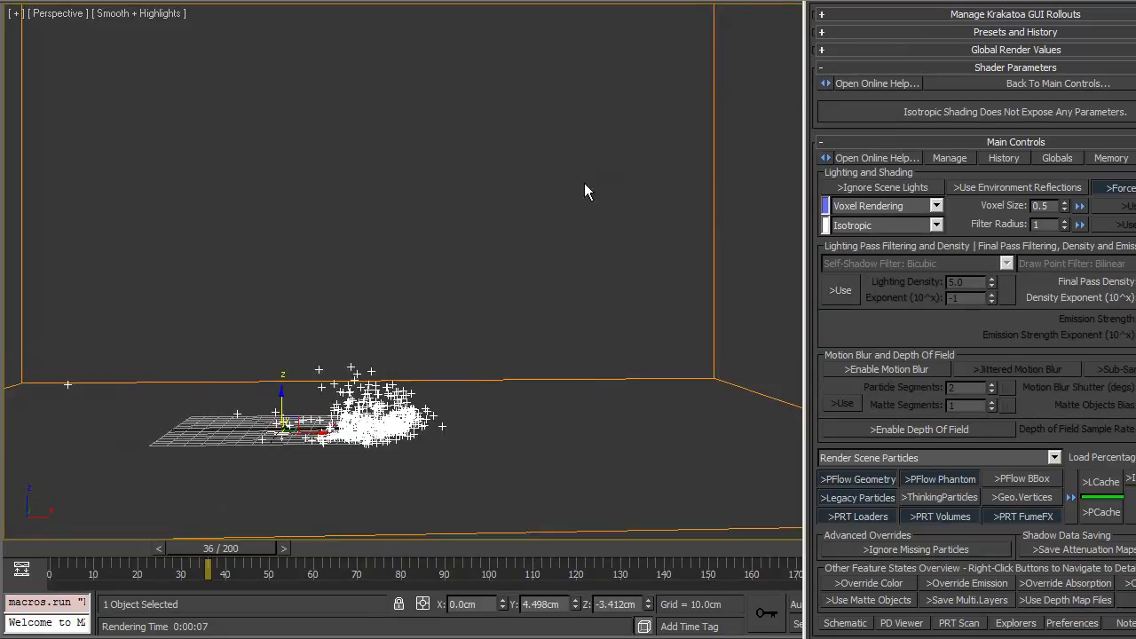
# Step: Create a standard Omni light in the viewport
pyautogui.moveTo(1050, 0); pyautogui.dragTo(352, 328)
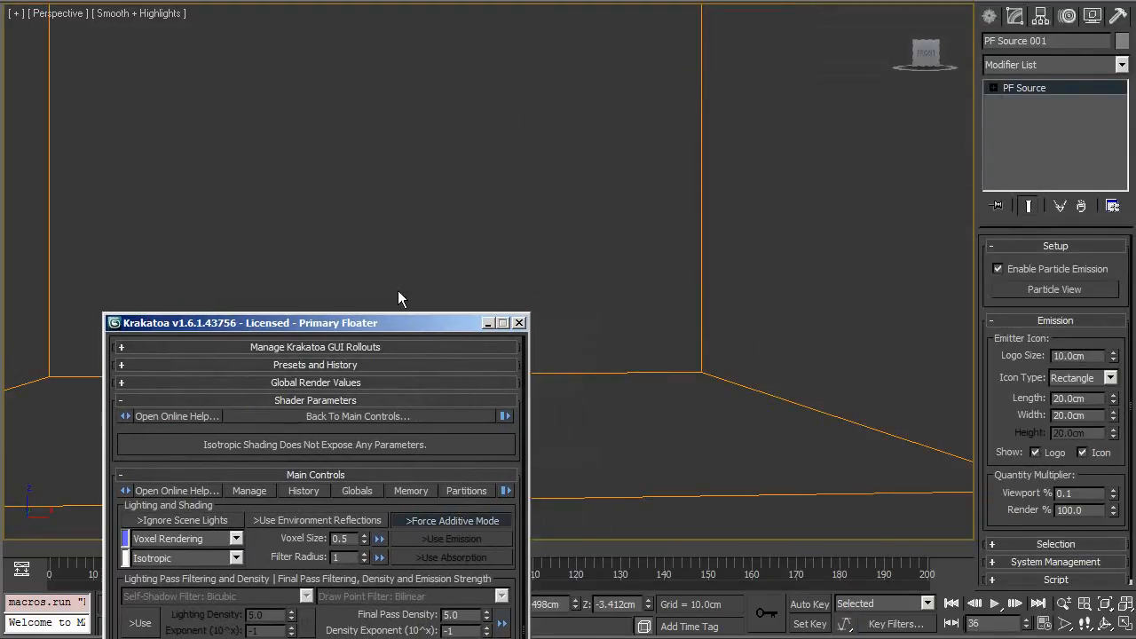
pyautogui.click(994, 16)
pyautogui.click(1038, 45)
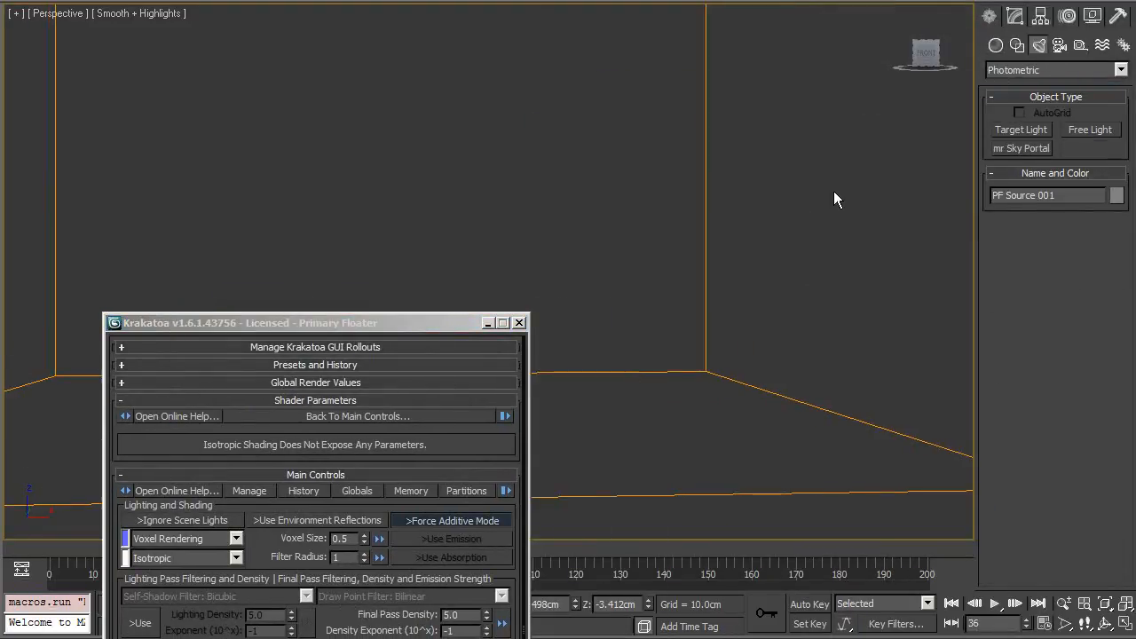
pyautogui.click(1046, 70)
pyautogui.click(1046, 98)
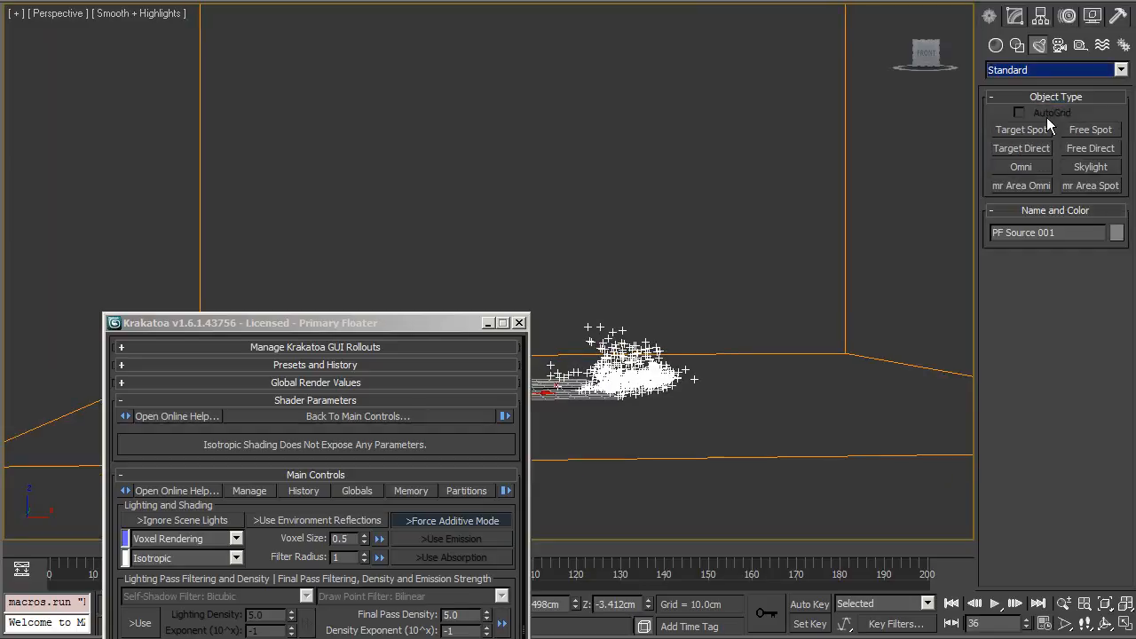
pyautogui.click(1020, 167)
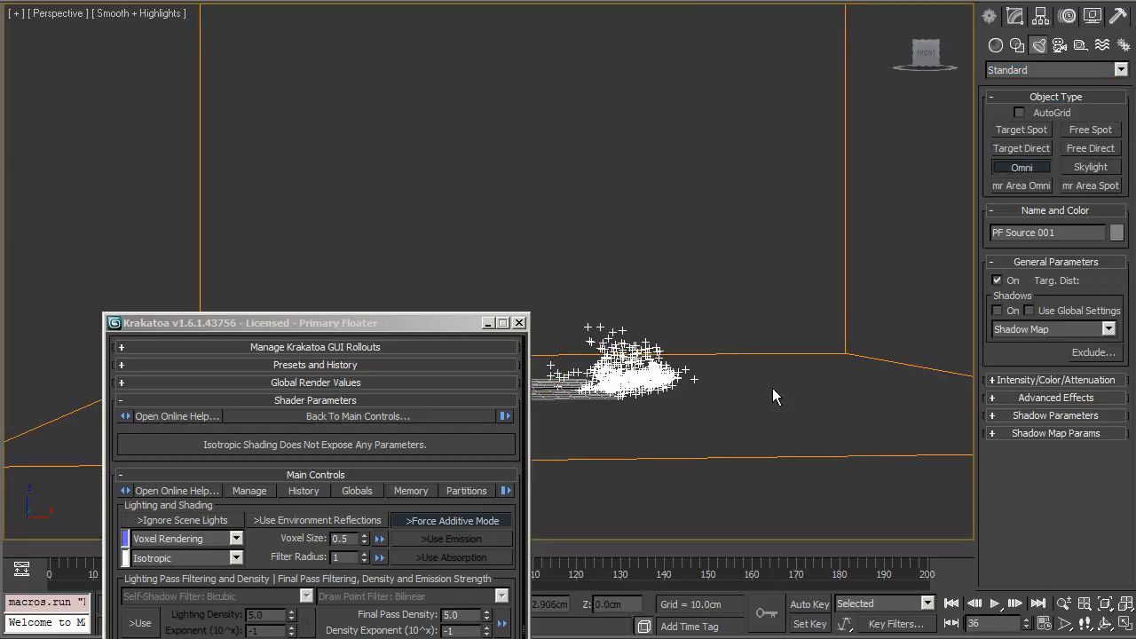
pyautogui.click(782, 428)
# Step: Move the Omni light up and off to the side of the particles
pyautogui.press('w')
pyautogui.moveTo(783, 429); pyautogui.dragTo(780, 215)
pyautogui.keyDown('alt'); pyautogui.moveTo(778, 213); pyautogui.dragTo(752, 224, button='middle'); pyautogui.keyUp('alt')
pyautogui.moveTo(746, 278); pyautogui.dragTo(821, 270)
pyautogui.moveTo(871, 318); pyautogui.dragTo(936, 264)
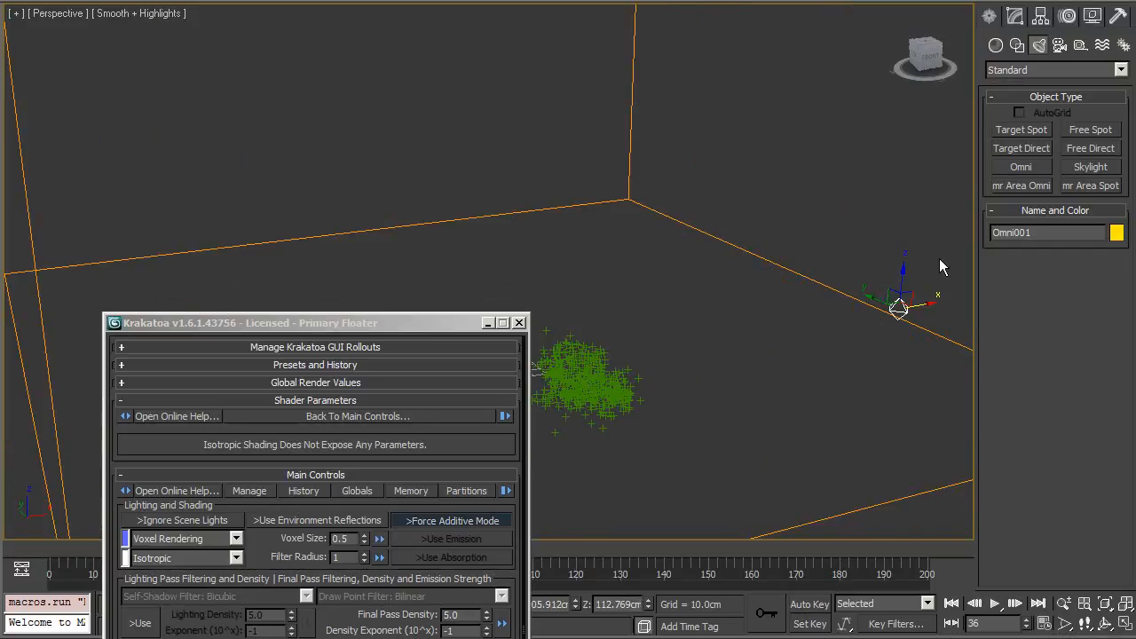
# Step: Enable shadows on the Omni light
pyautogui.click(1010, 24)
pyautogui.click(1128, 296)
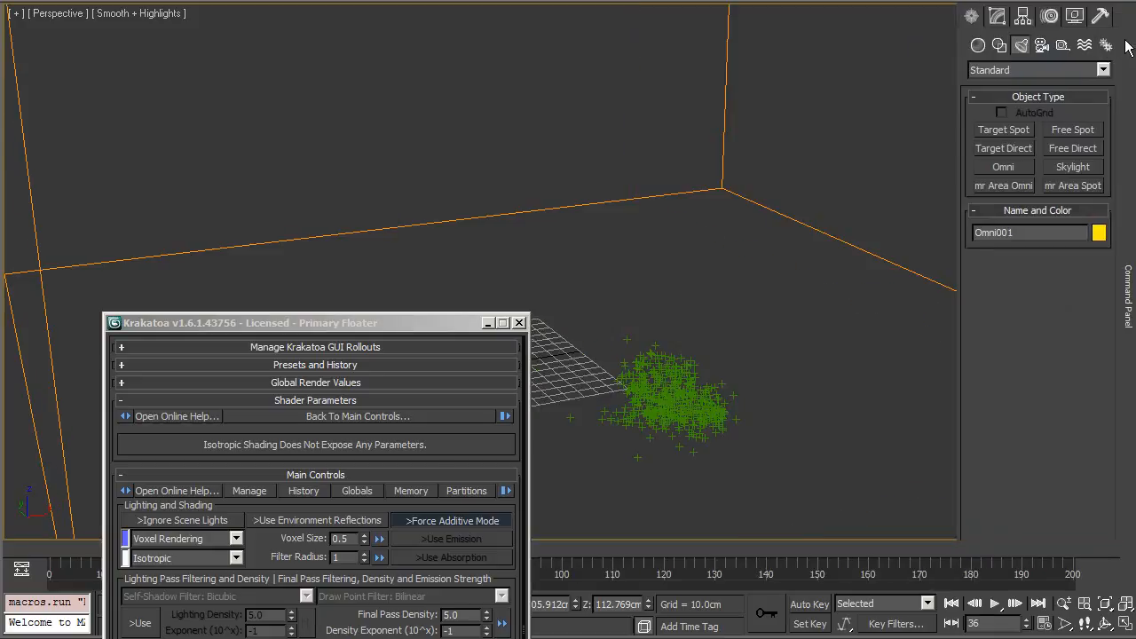
pyautogui.click(997, 16)
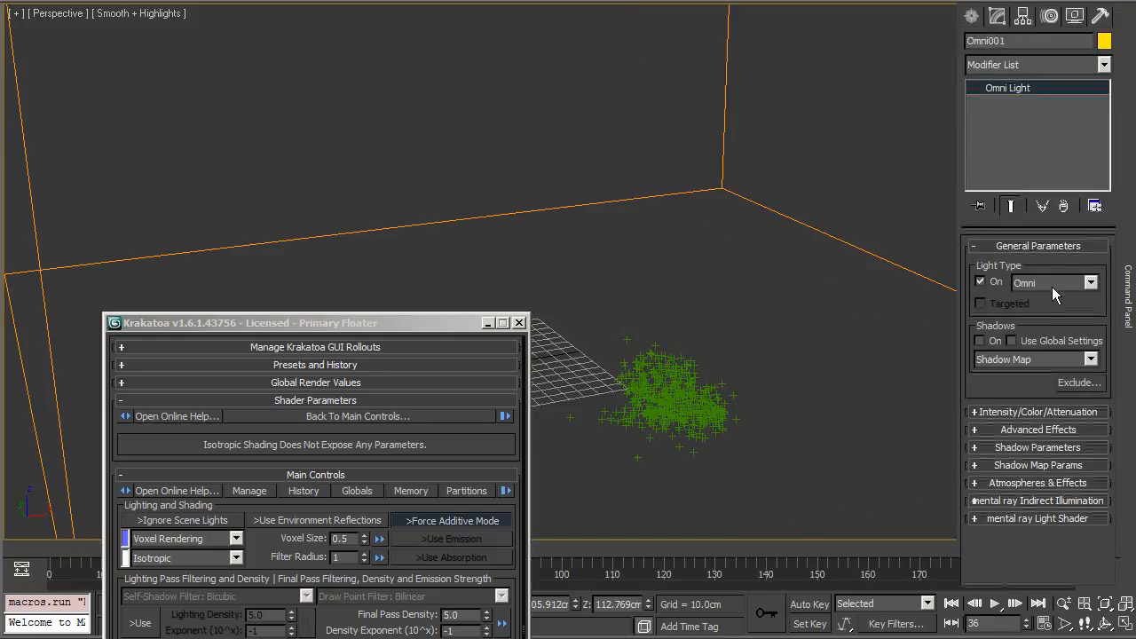
pyautogui.click(987, 359)
pyautogui.click(980, 341)
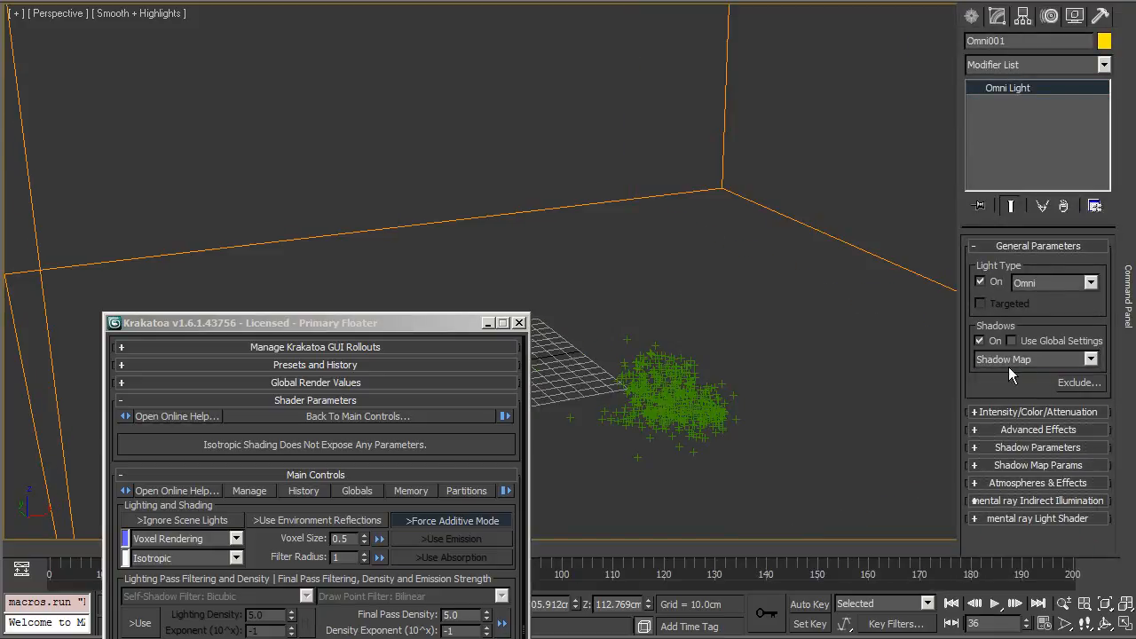
# Step: Move the Omni light higher and farther from the particles
pyautogui.keyDown('alt'); pyautogui.moveTo(896, 364); pyautogui.dragTo(1014, 276, button='middle'); pyautogui.keyUp('alt')
pyautogui.click(1123, 309)
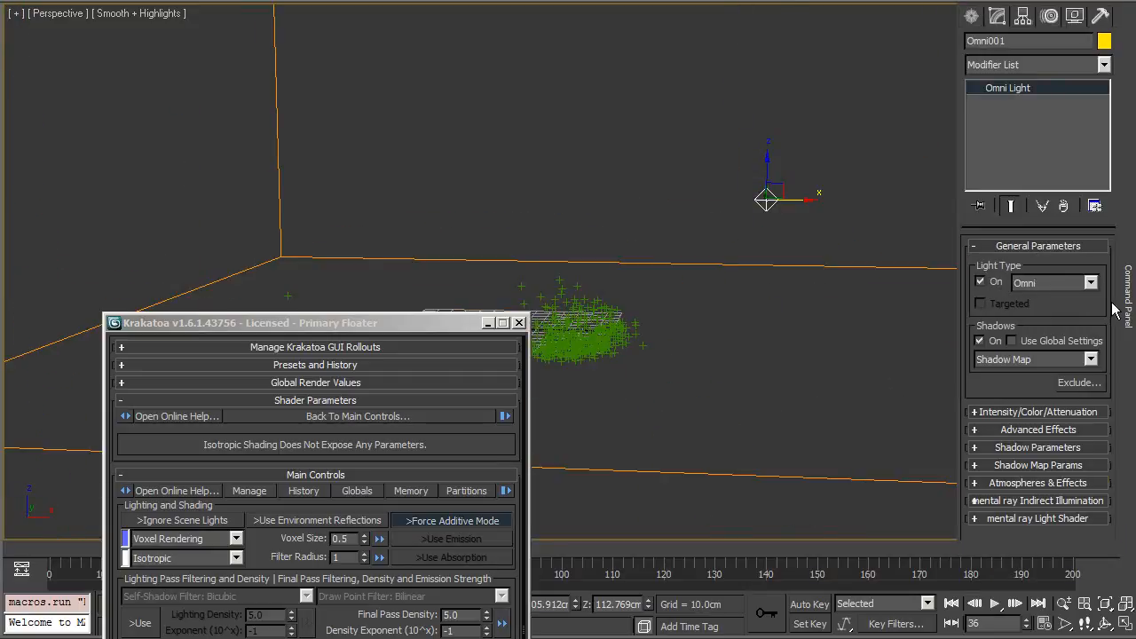
pyautogui.keyDown('alt'); pyautogui.moveTo(831, 361); pyautogui.dragTo(886, 378, button='middle'); pyautogui.keyUp('alt')
pyautogui.keyDown('alt'); pyautogui.moveTo(719, 424); pyautogui.dragTo(519, 476, button='middle'); pyautogui.keyUp('alt')
# Step: Try to render frame 36 with Krakatoa using the Omni light, dismiss the error, and close the frame window
pyautogui.click(431, 327)
pyautogui.moveTo(431, 326); pyautogui.dragTo(351, 58)
pyautogui.click(382, 574)
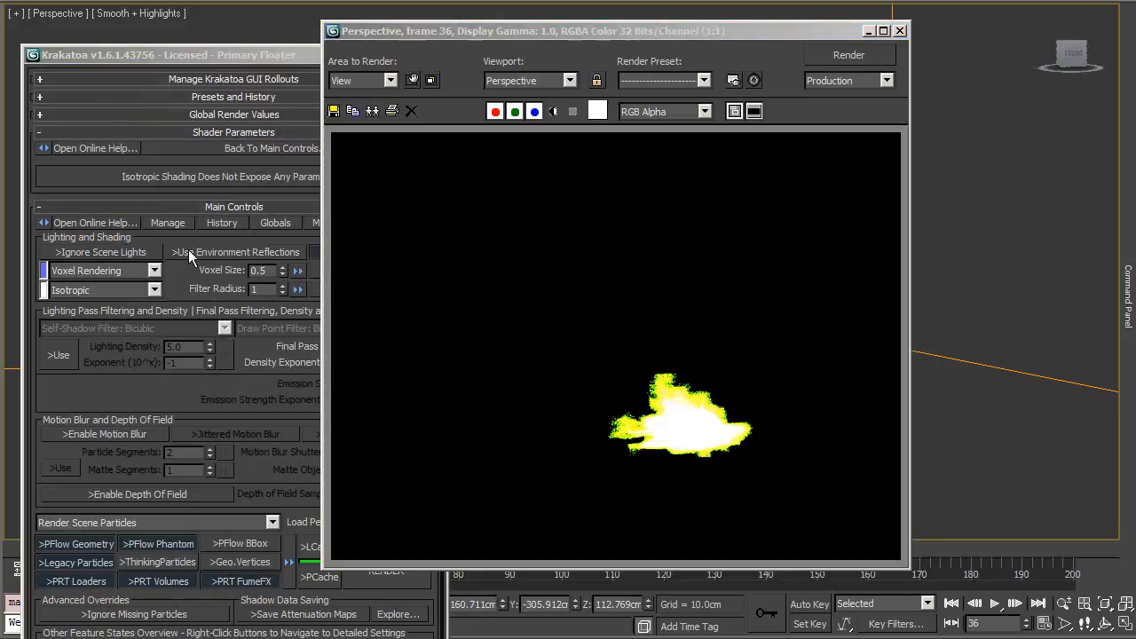
pyautogui.click(185, 245)
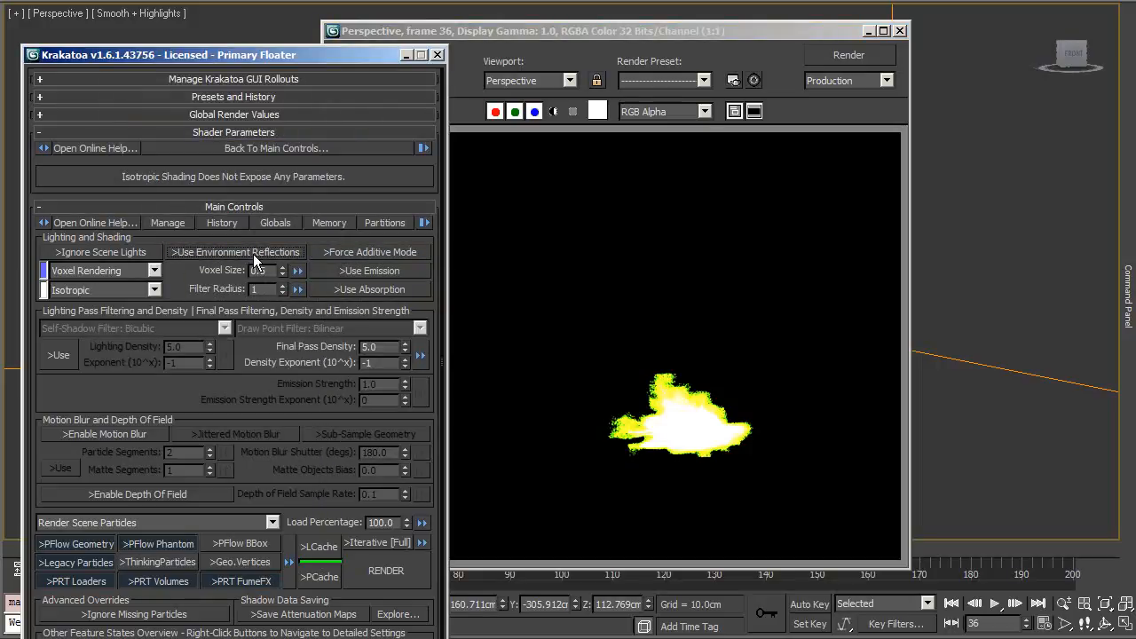
pyautogui.click(398, 574)
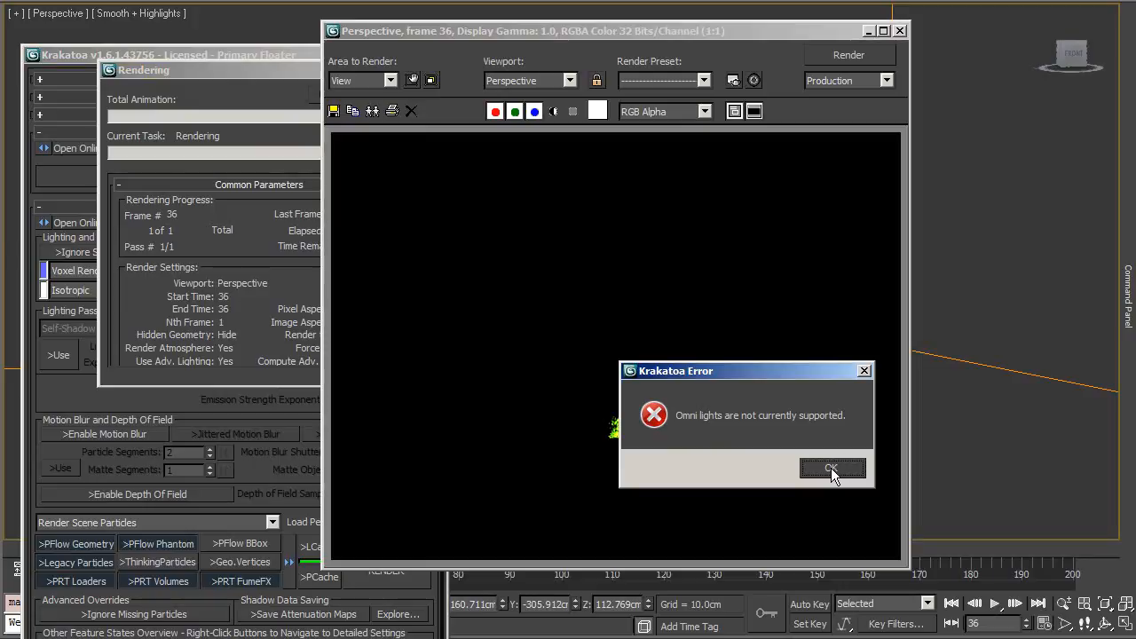
pyautogui.click(831, 467)
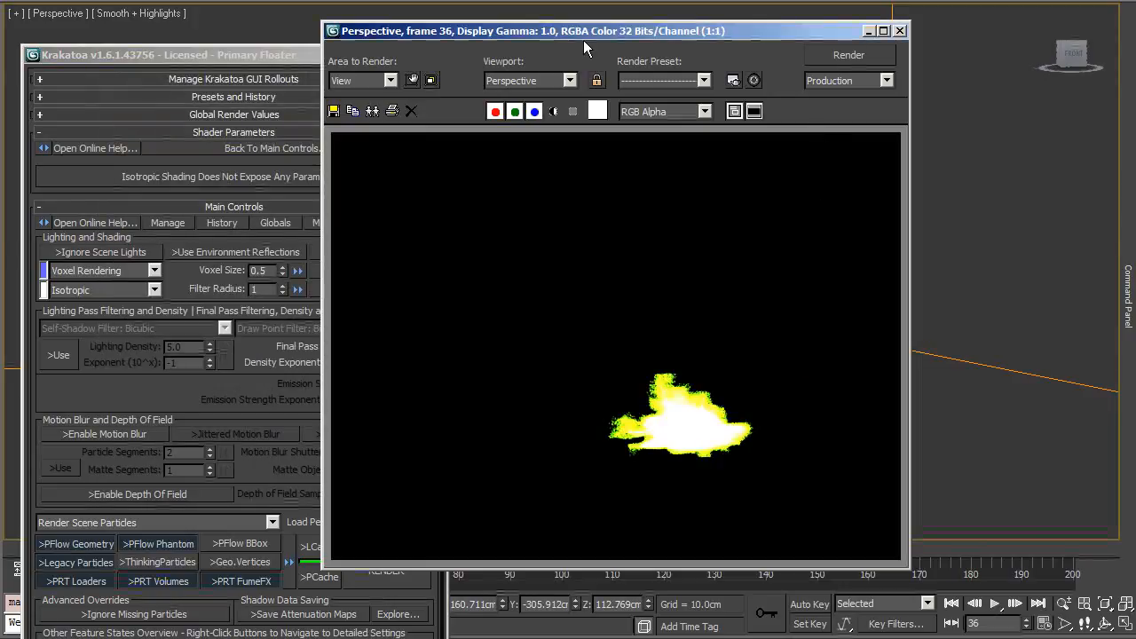
pyautogui.click(899, 30)
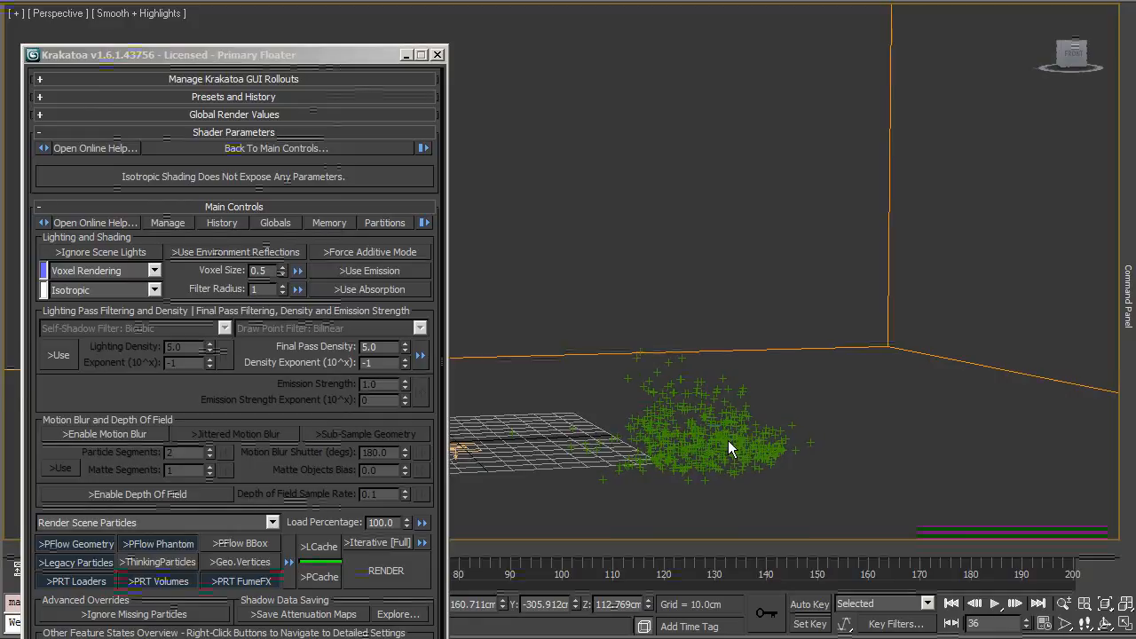
# Step: Delete the Omni light and create a Target Spot light aimed at the particles
pyautogui.scroll(-3, 670, 364)
pyautogui.press('Delete')
pyautogui.moveTo(1125, 227)
pyautogui.click(973, 16)
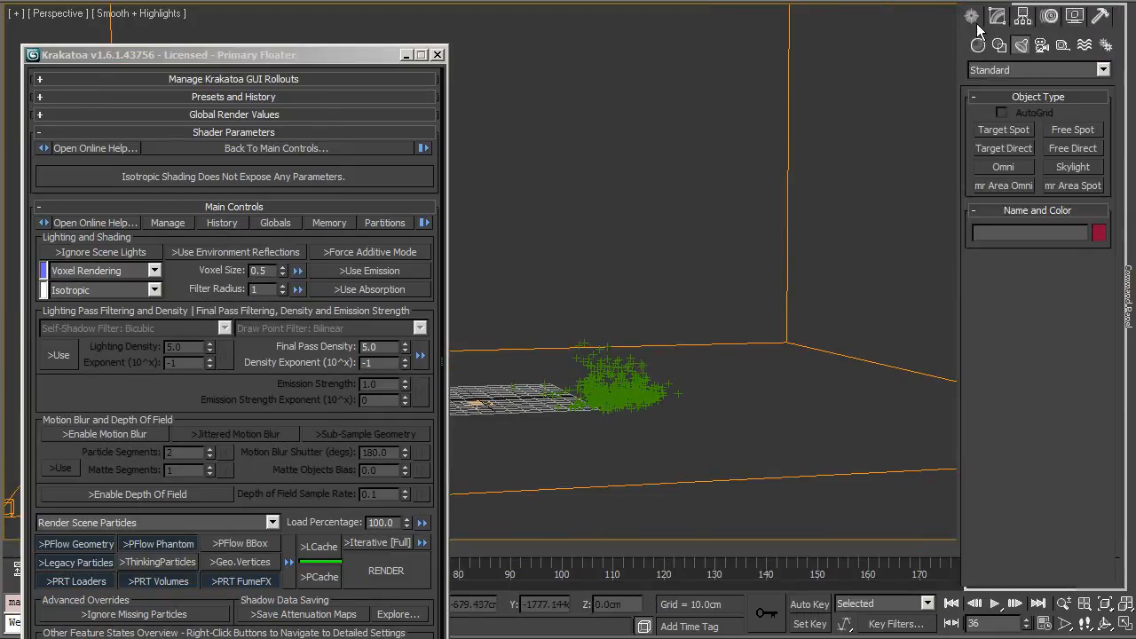
pyautogui.click(1015, 129)
pyautogui.keyDown('alt'); pyautogui.moveTo(804, 205); pyautogui.dragTo(808, 335, button='middle'); pyautogui.keyUp('alt')
# Step: Move the spotlight high above and off to the side of the particles
pyautogui.scroll(-5, 811, 337)
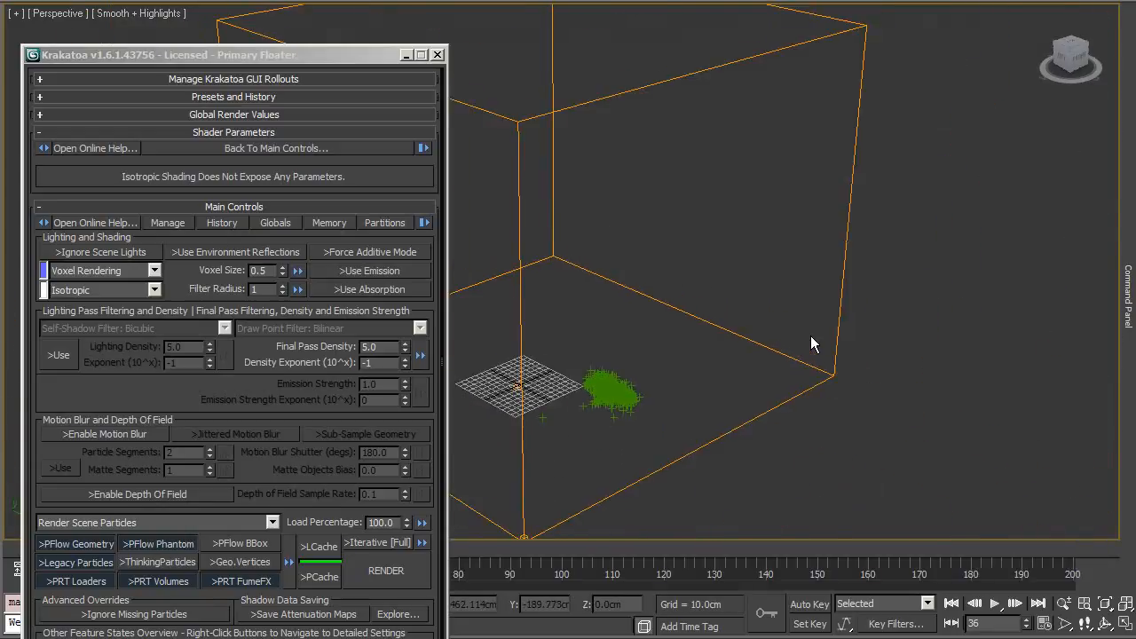
pyautogui.scroll(-2, 810, 335)
pyautogui.moveTo(1011, 358); pyautogui.dragTo(554, 319)
pyautogui.keyDown('alt'); pyautogui.moveTo(555, 320); pyautogui.dragTo(688, 283, button='middle'); pyautogui.keyUp('alt')
pyautogui.press('w')
pyautogui.moveTo(972, 283); pyautogui.dragTo(875, 1)
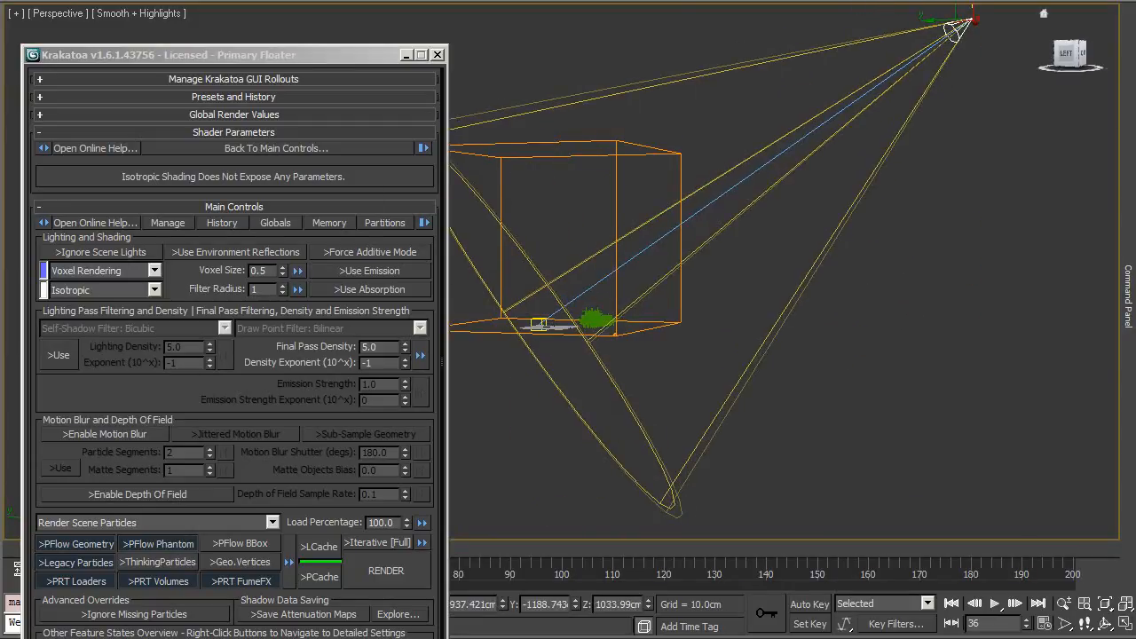
# Step: Render frame 36 with Krakatoa lit by the spotlight
pyautogui.click(1127, 137)
pyautogui.click(999, 18)
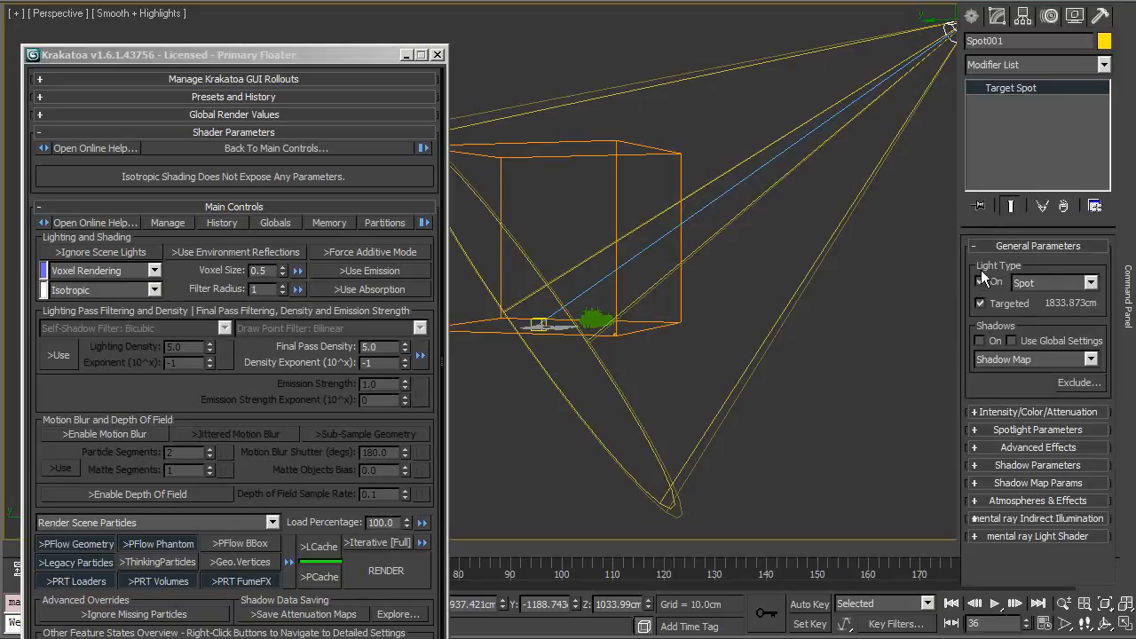
pyautogui.scroll(5, 843, 282)
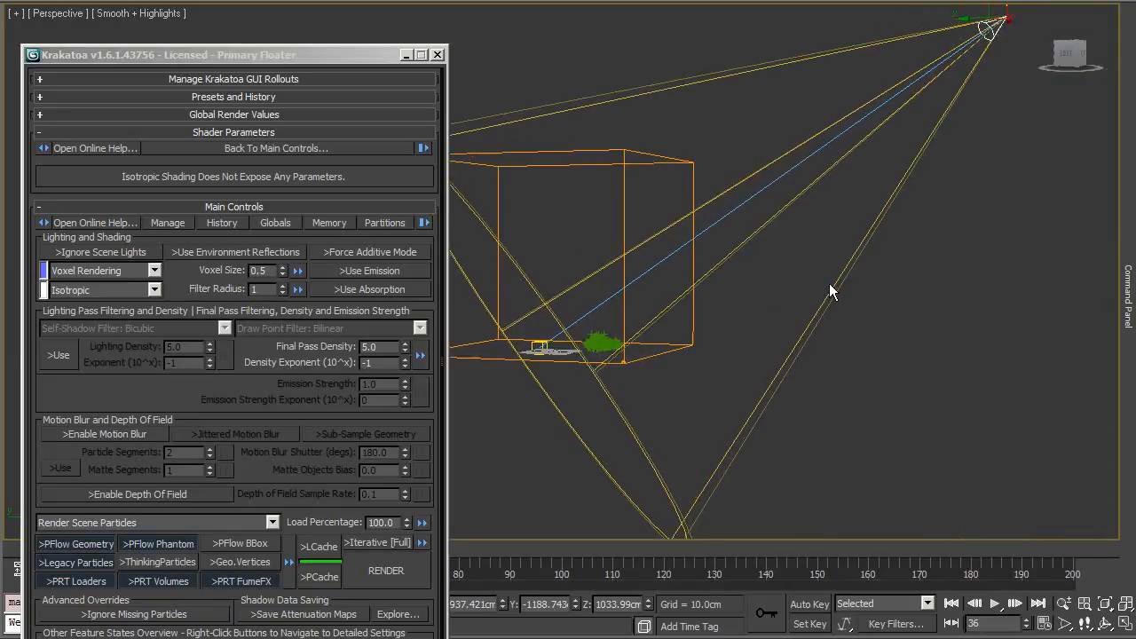
pyautogui.scroll(8, 815, 279)
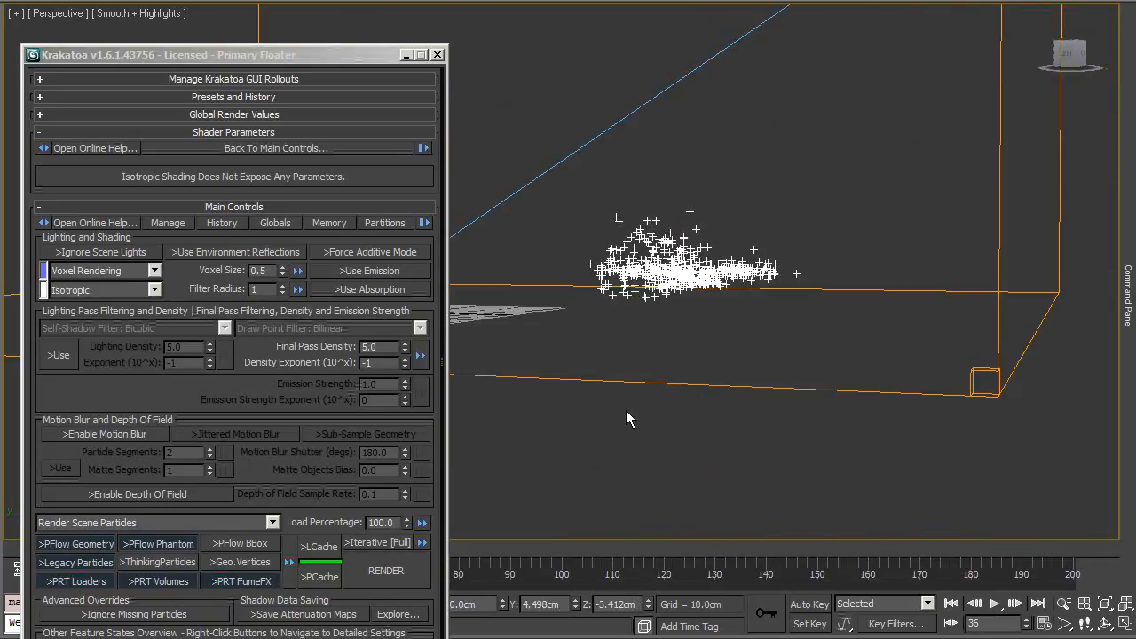
pyautogui.click(396, 572)
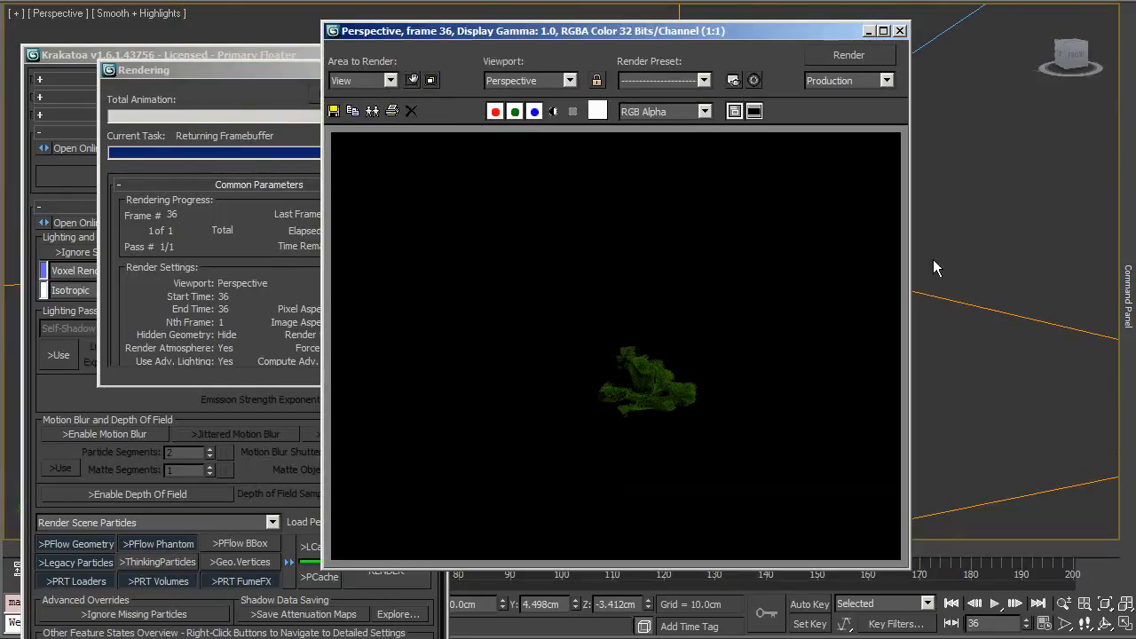
# Step: Reposition the spotlight closer to the particles and render frame 36 again
pyautogui.keyDown('alt'); pyautogui.moveTo(1043, 321); pyautogui.dragTo(889, 73, button='middle'); pyautogui.keyUp('alt')
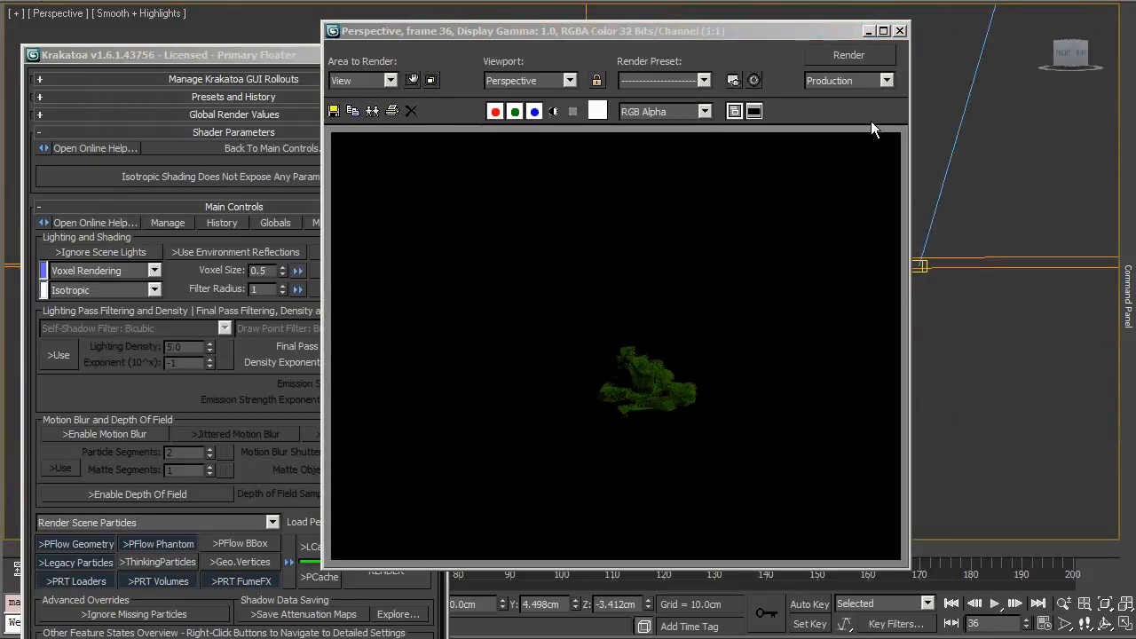
pyautogui.keyDown('alt'); pyautogui.moveTo(980, 193); pyautogui.dragTo(967, 284, button='middle'); pyautogui.keyUp('alt')
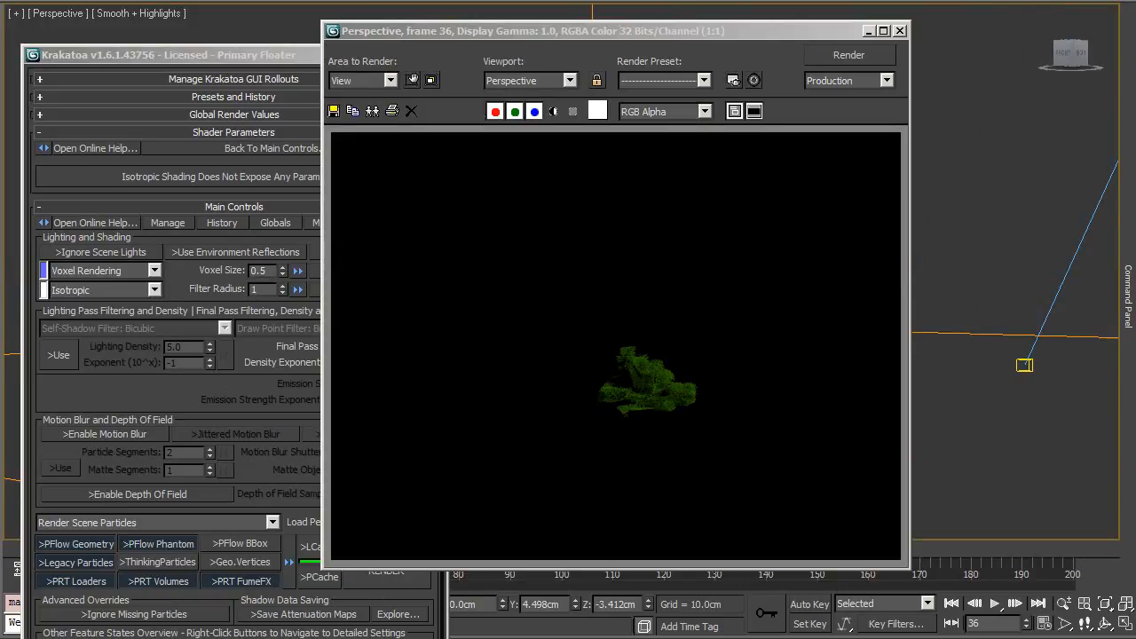
pyautogui.moveTo(456, 32); pyautogui.dragTo(544, 12)
pyautogui.click(375, 557)
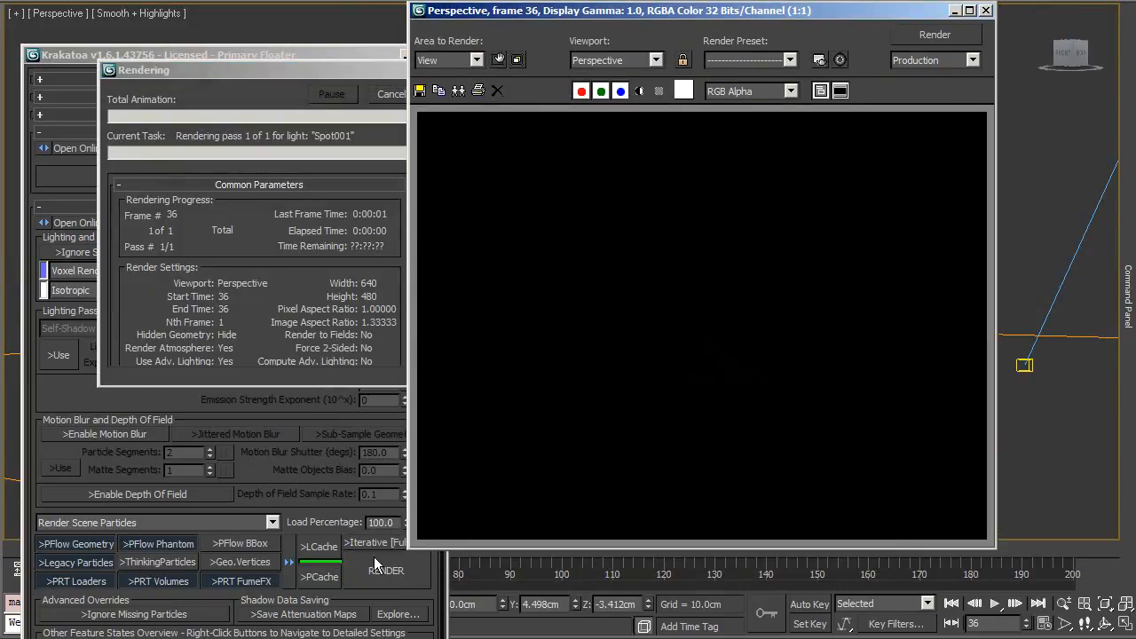
pyautogui.keyDown('alt'); pyautogui.moveTo(1011, 279); pyautogui.dragTo(1022, 308, button='middle'); pyautogui.keyUp('alt')
pyautogui.click(731, 16)
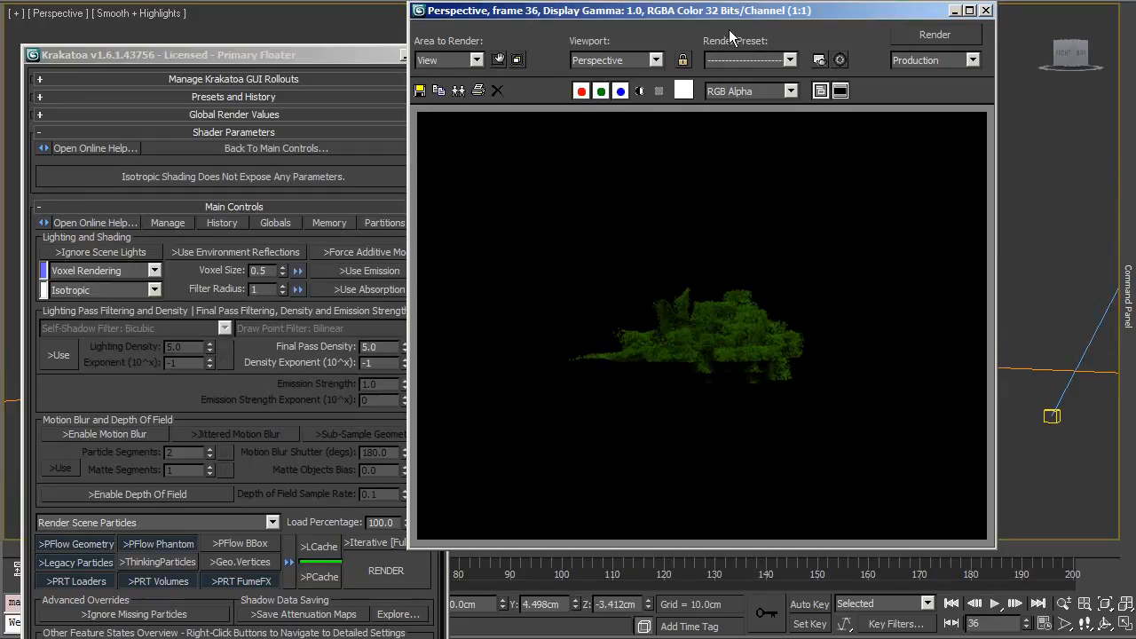
# Step: Go to frame 85 and render it with Krakatoa, arranging the floater and frame windows
pyautogui.moveTo(758, 12); pyautogui.dragTo(923, 2)
pyautogui.moveTo(362, 52); pyautogui.dragTo(86, 81)
pyautogui.moveTo(241, 549); pyautogui.dragTo(485, 531)
pyautogui.doubleClick(82, 86)
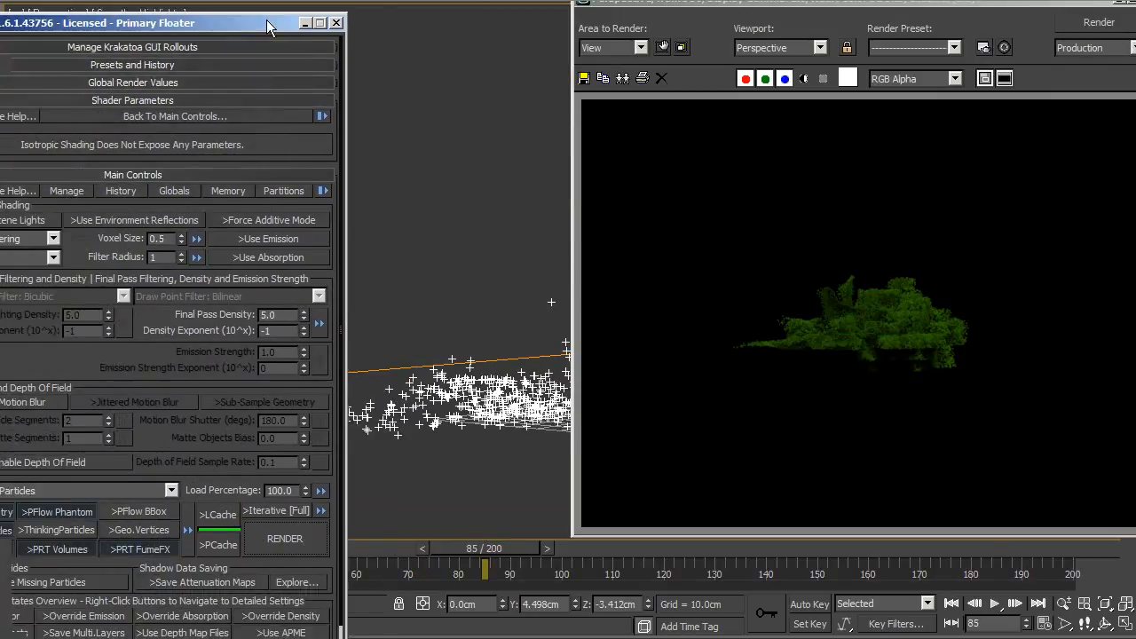
pyautogui.click(326, 497)
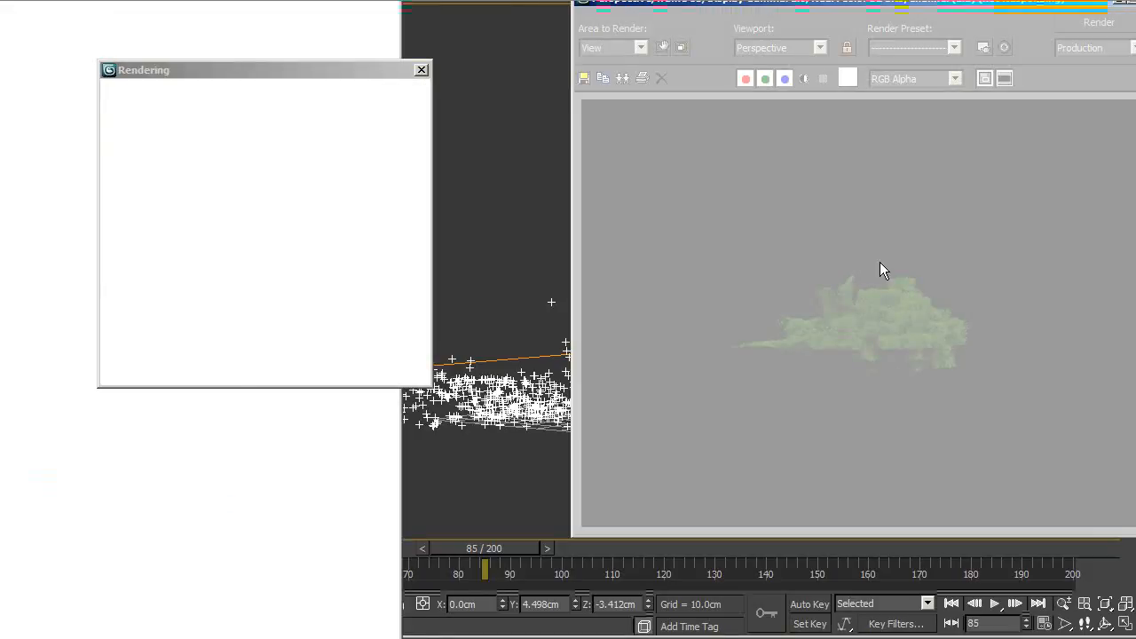
pyautogui.moveTo(889, 13); pyautogui.dragTo(850, 11)
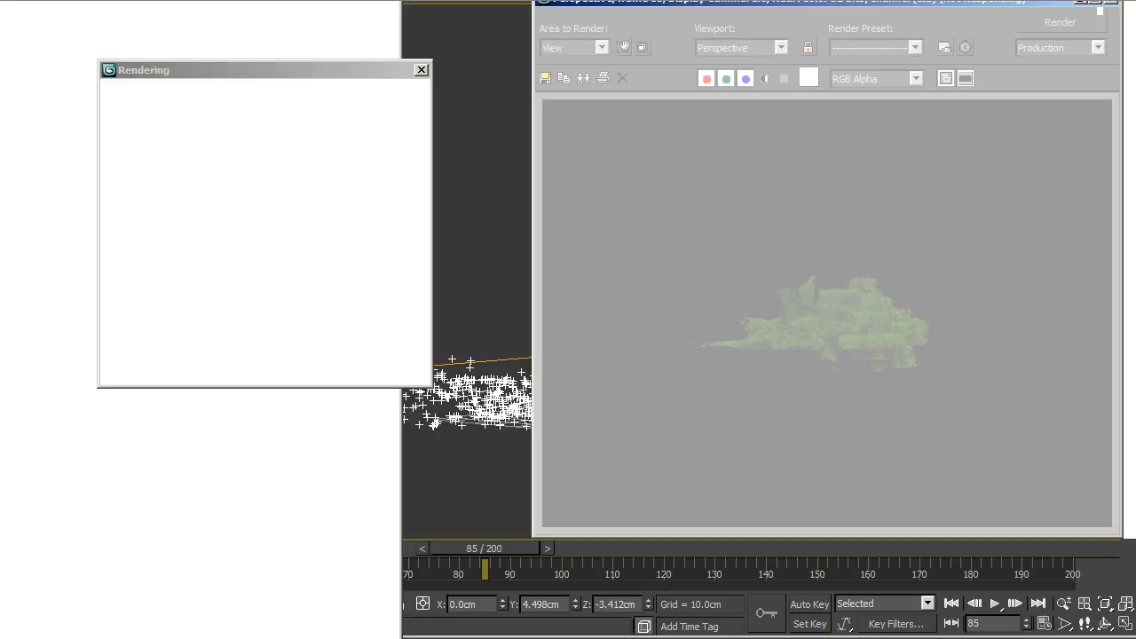
pyautogui.moveTo(368, 43); pyautogui.dragTo(367, 3)
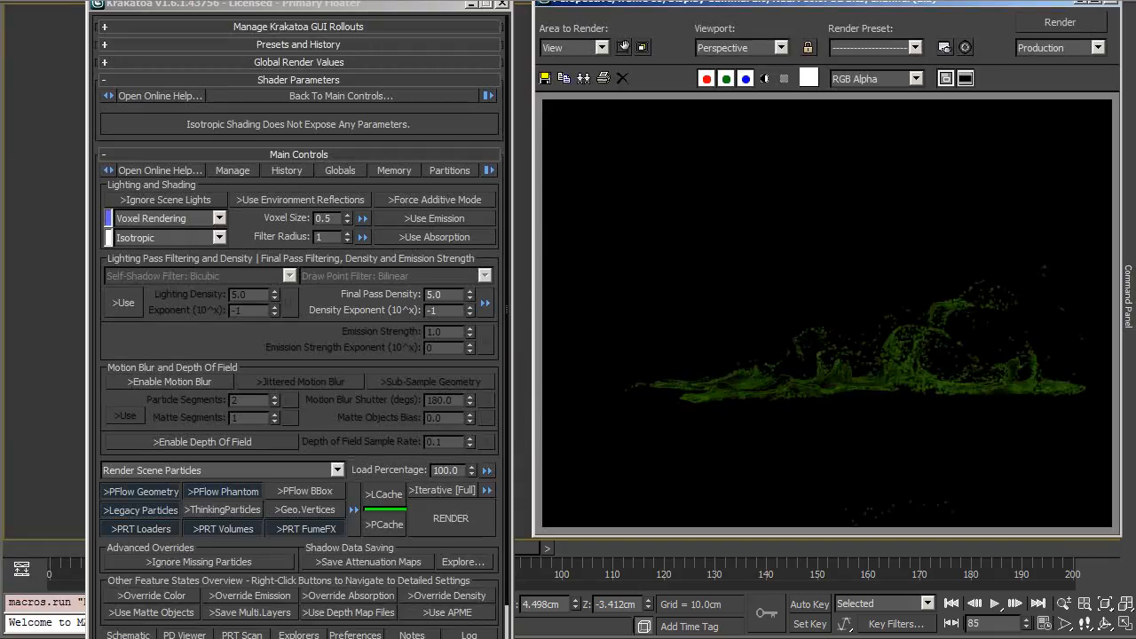
pyautogui.moveTo(976, 7); pyautogui.dragTo(801, 32)
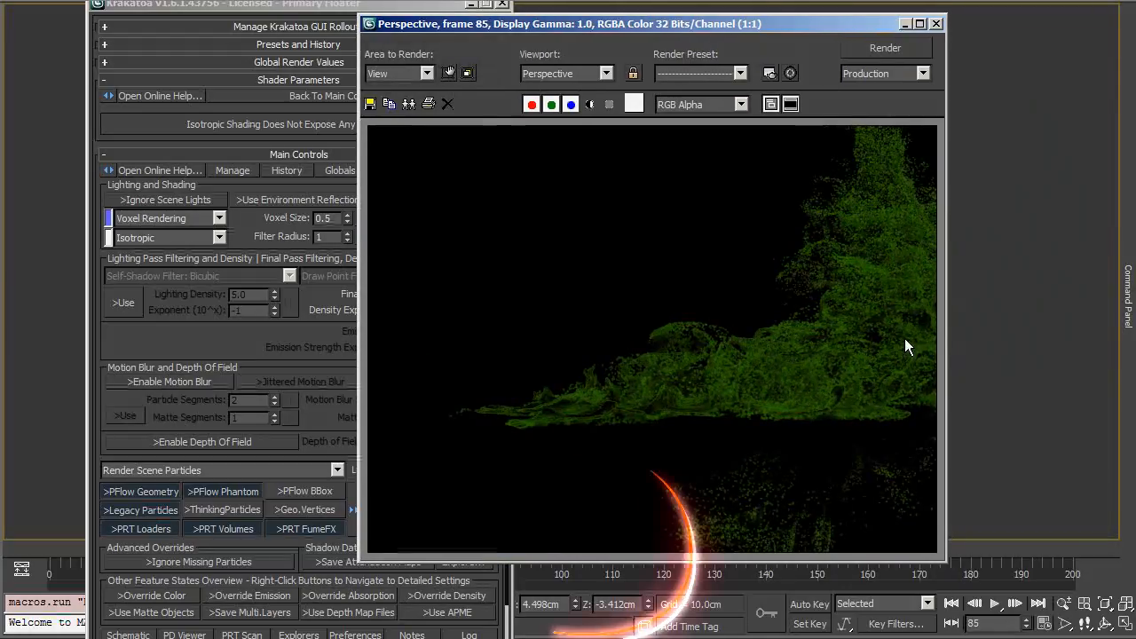